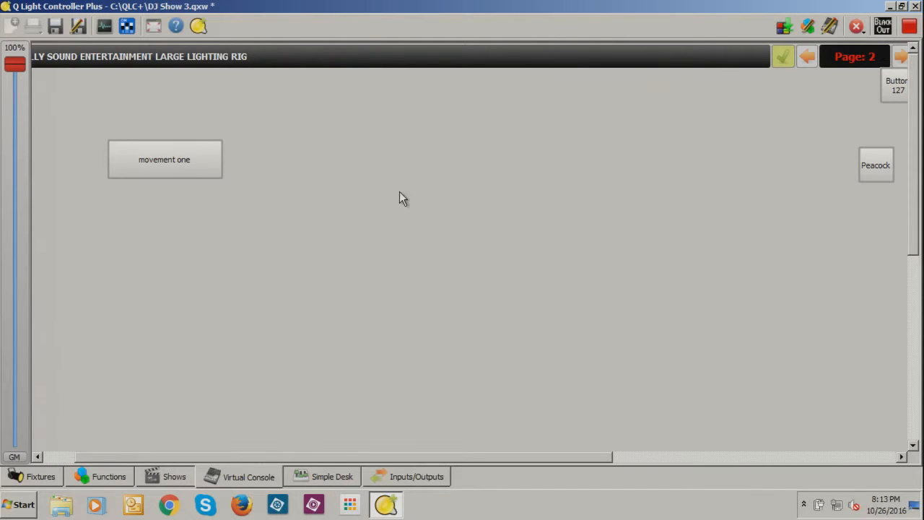
Open the Movement One EFX function and examine its Mini Spot fixtures, their modes and the circle movement preview
{"action": "left_click", "coordinate": [107, 479]}
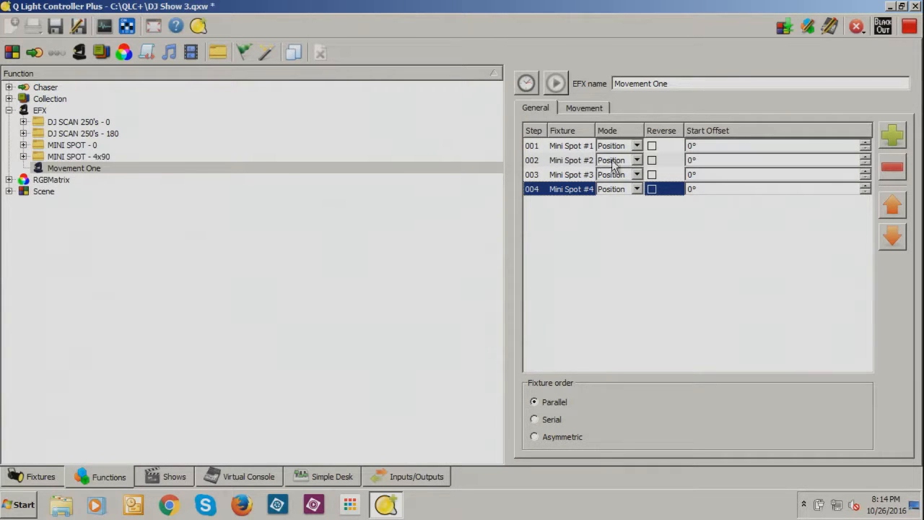
{"action": "left_click", "coordinate": [582, 148]}
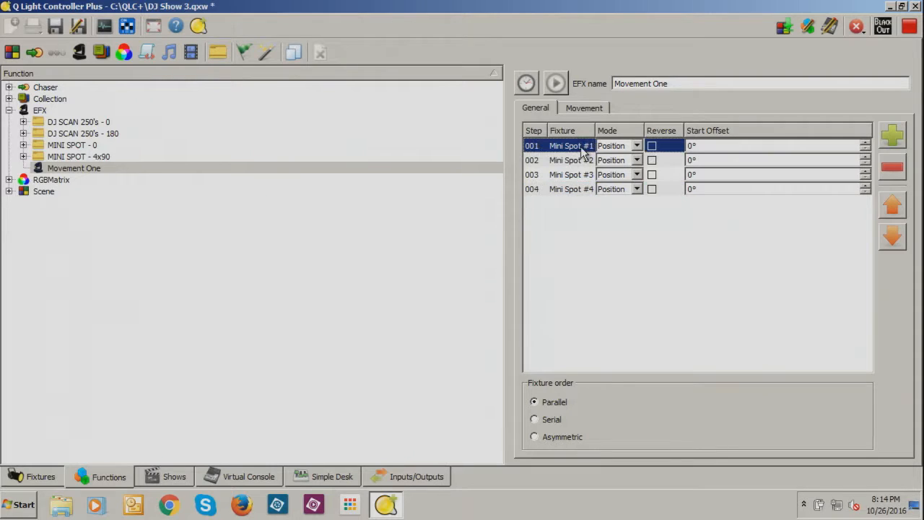
{"action": "left_click", "coordinate": [587, 159]}
{"action": "left_click", "coordinate": [591, 175]}
{"action": "left_click", "coordinate": [590, 190]}
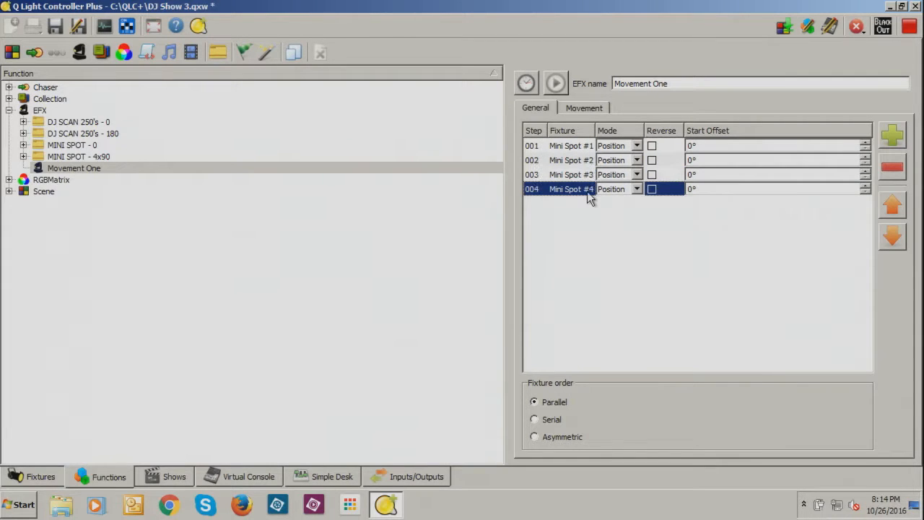
{"action": "left_click", "coordinate": [636, 146]}
{"action": "left_click", "coordinate": [636, 147]}
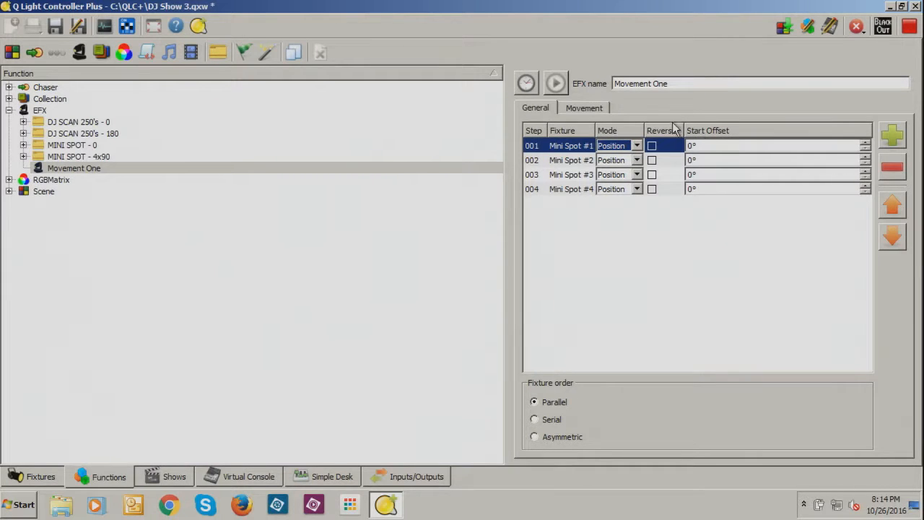
{"action": "left_click", "coordinate": [581, 107]}
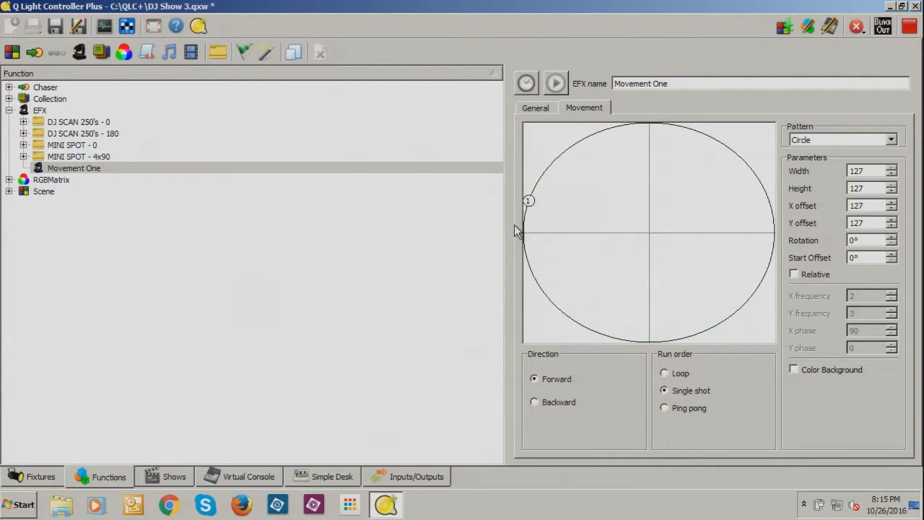
Set the start offsets in Movement One to 90° for Mini Spot #2, 180° for #3 and 270° for #4, and check the movement preview
{"action": "left_click", "coordinate": [535, 107]}
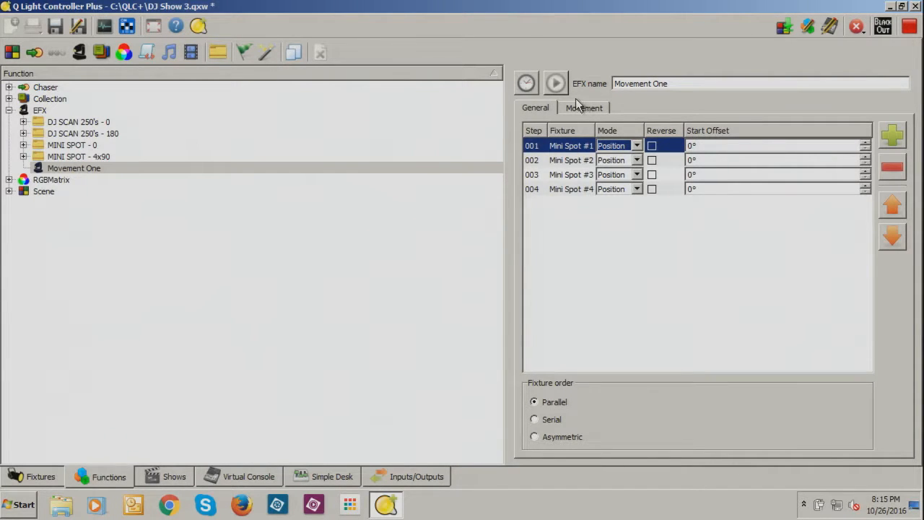
{"action": "left_click", "coordinate": [705, 160]}
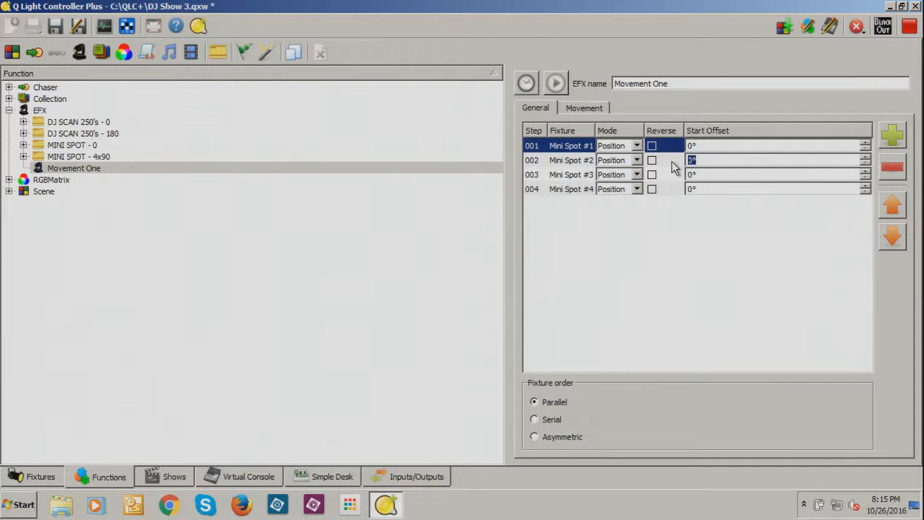
{"action": "type", "text": "90"}
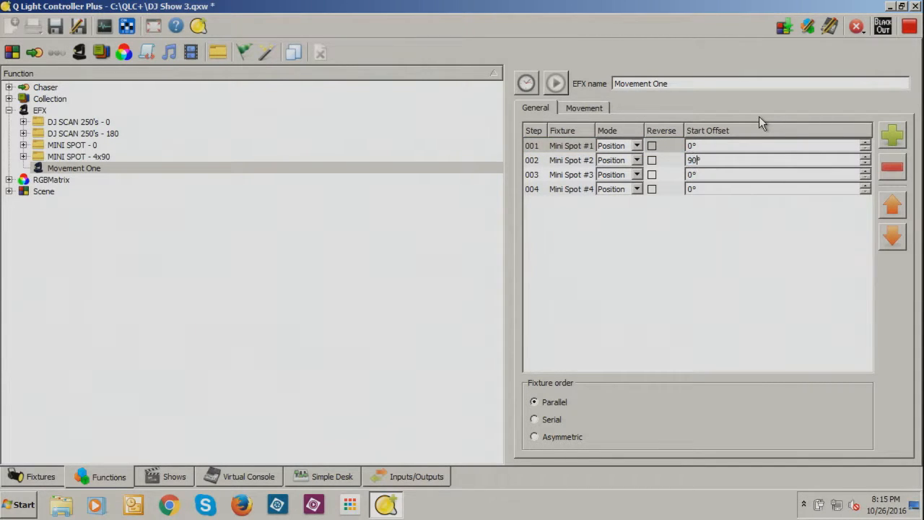
{"action": "left_click", "coordinate": [699, 174]}
{"action": "left_click", "coordinate": [691, 189]}
{"action": "left_click", "coordinate": [580, 111]}
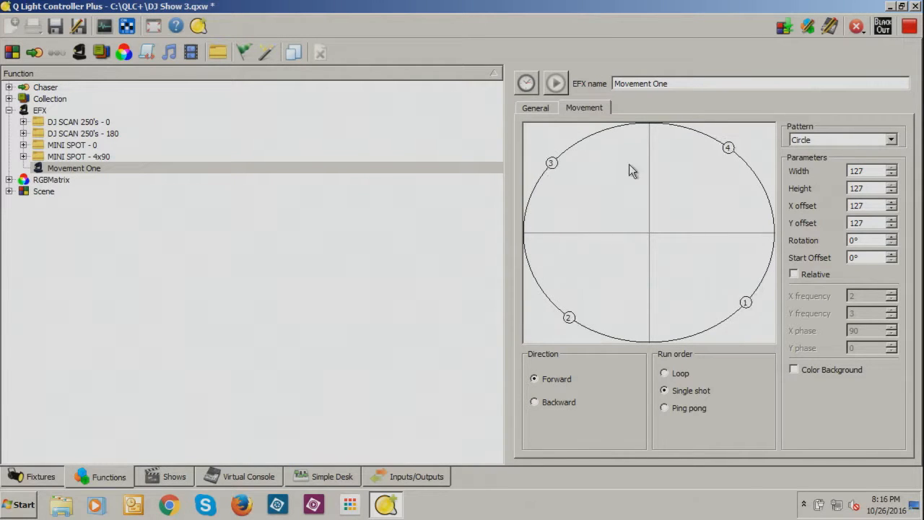
Reduce the height of Movement One's circle pattern to 64
{"action": "left_click", "coordinate": [893, 191]}
{"action": "left_click", "coordinate": [892, 191]}
{"action": "left_click", "coordinate": [893, 192]}
{"action": "left_click", "coordinate": [892, 192]}
{"action": "left_click", "coordinate": [893, 194]}
{"action": "left_click", "coordinate": [893, 192]}
{"action": "left_click", "coordinate": [893, 192]}
{"action": "left_click", "coordinate": [893, 192]}
{"action": "left_click", "coordinate": [893, 192]}
{"action": "left_click", "coordinate": [893, 192]}
{"action": "left_click", "coordinate": [893, 192]}
{"action": "left_click", "coordinate": [892, 192]}
{"action": "left_click", "coordinate": [893, 192]}
{"action": "left_click", "coordinate": [893, 192]}
{"action": "left_click", "coordinate": [893, 192]}
{"action": "left_click", "coordinate": [893, 192]}
{"action": "left_click", "coordinate": [893, 192]}
{"action": "left_click", "coordinate": [892, 193]}
{"action": "left_click", "coordinate": [892, 193]}
{"action": "left_click", "coordinate": [893, 194]}
{"action": "left_click", "coordinate": [893, 193]}
{"action": "left_click", "coordinate": [893, 192]}
{"action": "left_click", "coordinate": [893, 192]}
{"action": "left_click", "coordinate": [893, 192]}
{"action": "left_click", "coordinate": [893, 192]}
{"action": "left_click", "coordinate": [892, 192]}
{"action": "left_click", "coordinate": [893, 192]}
{"action": "left_click", "coordinate": [893, 192]}
{"action": "left_click", "coordinate": [893, 192]}
{"action": "left_click", "coordinate": [893, 192]}
{"action": "left_click", "coordinate": [893, 192]}
{"action": "left_click", "coordinate": [892, 192]}
{"action": "left_click", "coordinate": [893, 192]}
{"action": "left_click", "coordinate": [893, 192]}
{"action": "left_click", "coordinate": [893, 192]}
{"action": "left_click", "coordinate": [893, 192]}
{"action": "left_click", "coordinate": [893, 192]}
{"action": "left_click", "coordinate": [893, 192]}
{"action": "left_click", "coordinate": [893, 192]}
{"action": "left_click", "coordinate": [893, 192]}
{"action": "left_click", "coordinate": [893, 192]}
{"action": "left_click", "coordinate": [893, 192]}
{"action": "left_click", "coordinate": [893, 192]}
{"action": "left_click", "coordinate": [893, 192]}
{"action": "left_click", "coordinate": [893, 192]}
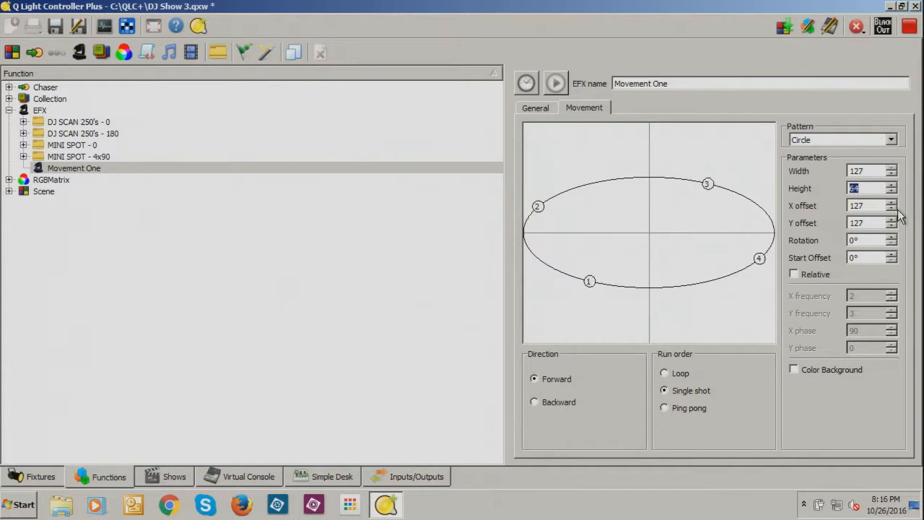
Try shifting the Movement One pattern sideways in both directions and set its X offset to 126
{"action": "left_click", "coordinate": [893, 203]}
{"action": "left_click", "coordinate": [893, 203]}
{"action": "left_click", "coordinate": [893, 204]}
{"action": "left_click", "coordinate": [893, 203]}
{"action": "left_click", "coordinate": [893, 203]}
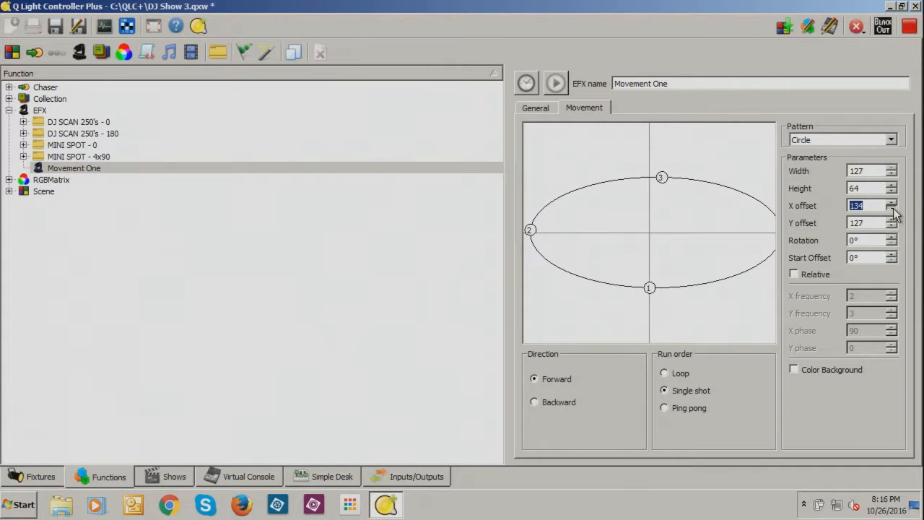
{"action": "left_click", "coordinate": [893, 209]}
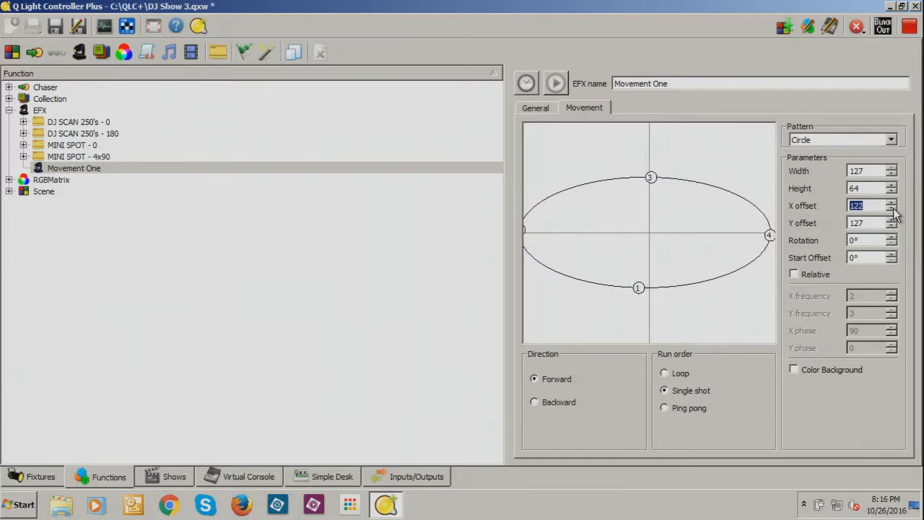
{"action": "left_click", "coordinate": [893, 204]}
{"action": "left_click", "coordinate": [893, 203]}
{"action": "left_click", "coordinate": [893, 204]}
{"action": "left_click", "coordinate": [893, 203]}
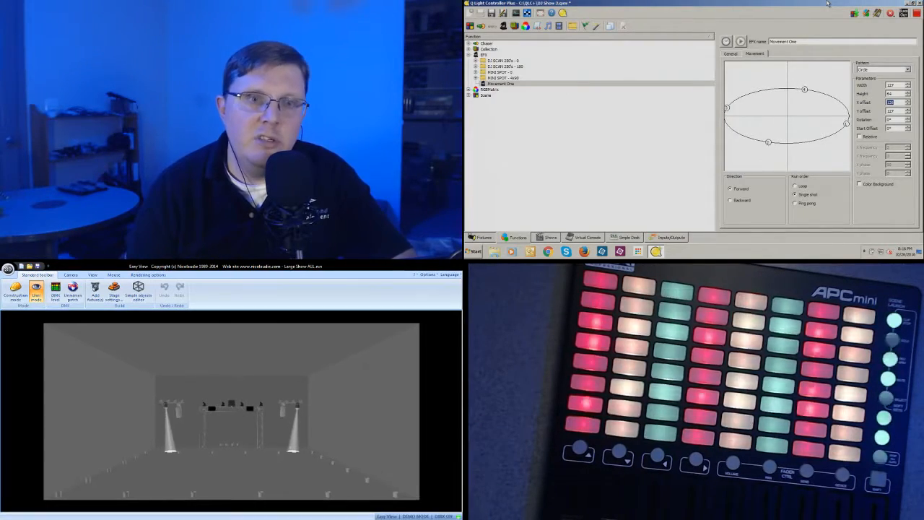
Zoom the Easy View 3D preview in on the four moving heads on the truss, and return to Q Light Controller Plus
{"action": "scroll", "coordinate": [185, 449], "scroll_direction": "up", "scroll_amount": 10}
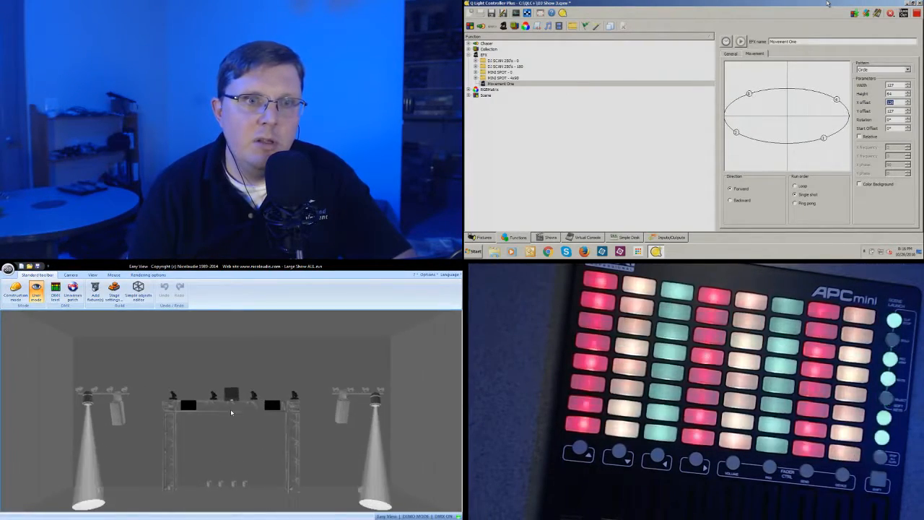
{"action": "scroll", "coordinate": [217, 408], "scroll_direction": "down", "scroll_amount": 3}
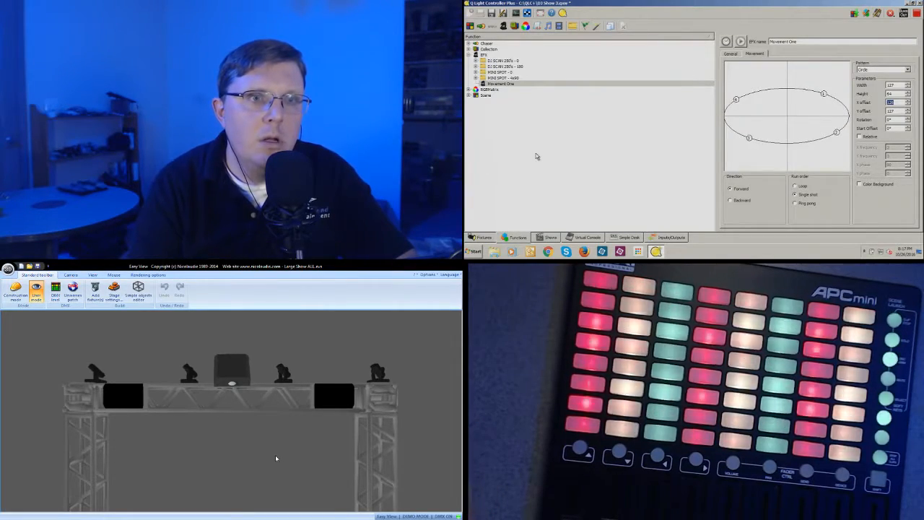
{"action": "left_click", "coordinate": [566, 165]}
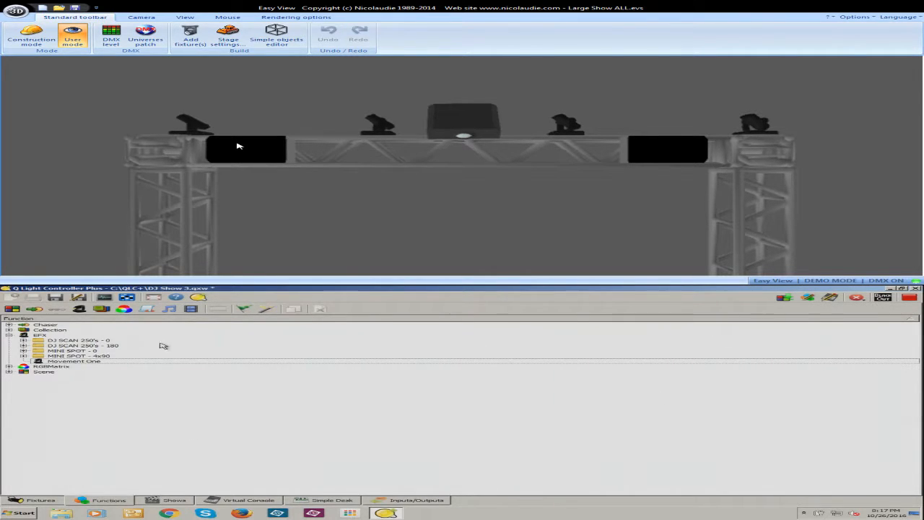
Select the Movement One EFX and switch to Design mode, stopping all running functions
{"action": "left_click", "coordinate": [58, 362]}
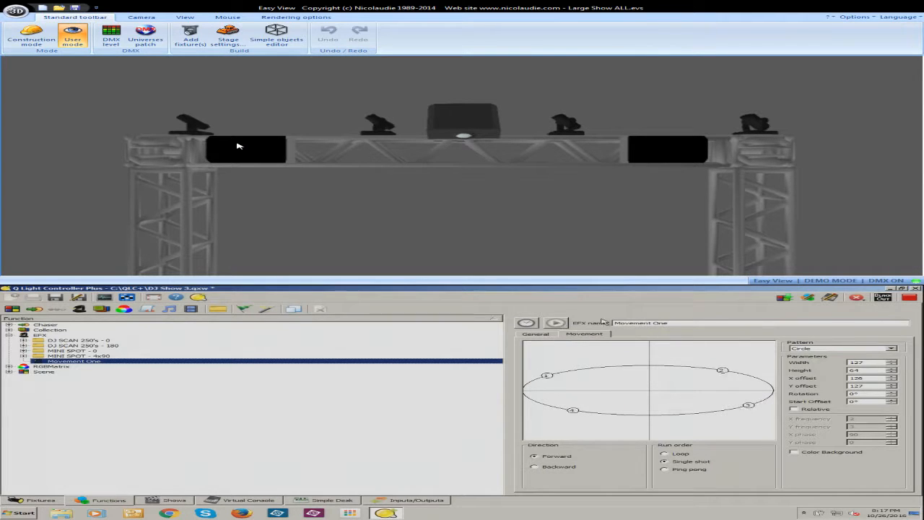
{"action": "left_click", "coordinate": [914, 297]}
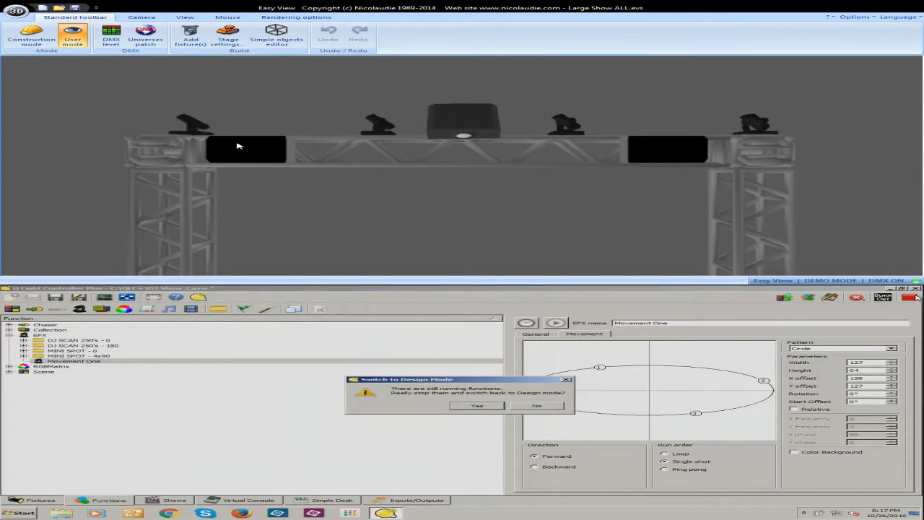
{"action": "left_click", "coordinate": [491, 409]}
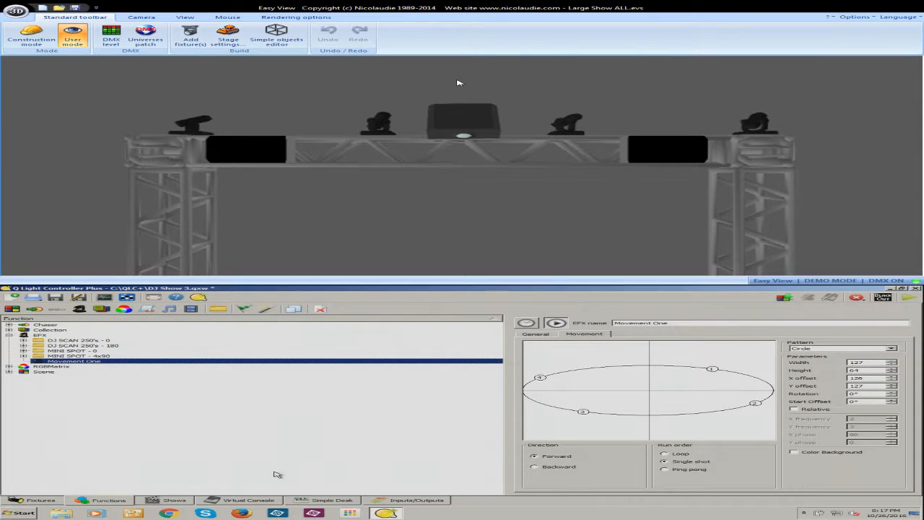
In Operate mode, turn on the Mini Spots in white from page 1 of the Virtual Console
{"action": "left_click", "coordinate": [256, 502]}
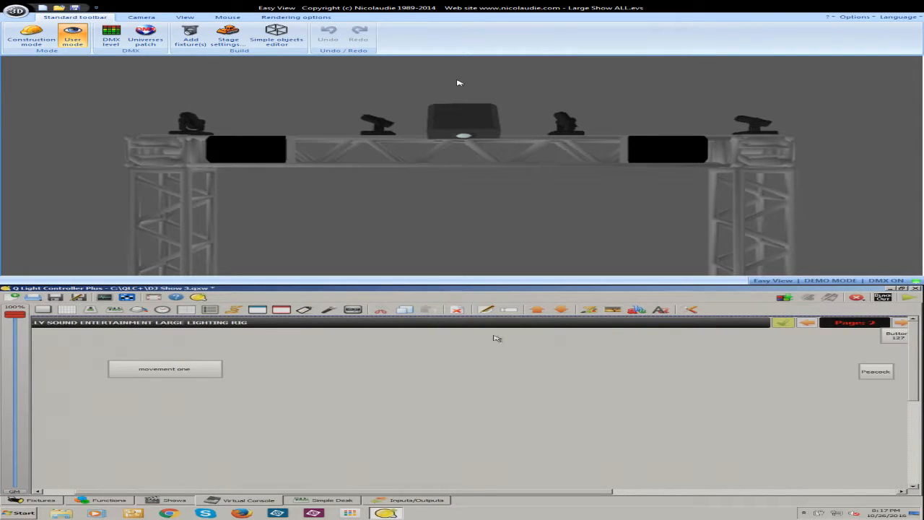
{"action": "left_click", "coordinate": [808, 323]}
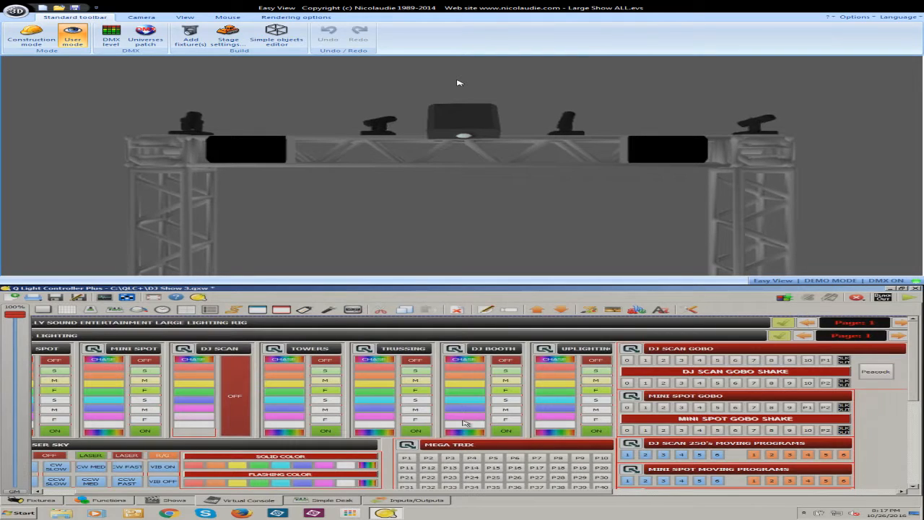
{"action": "left_click", "coordinate": [145, 431]}
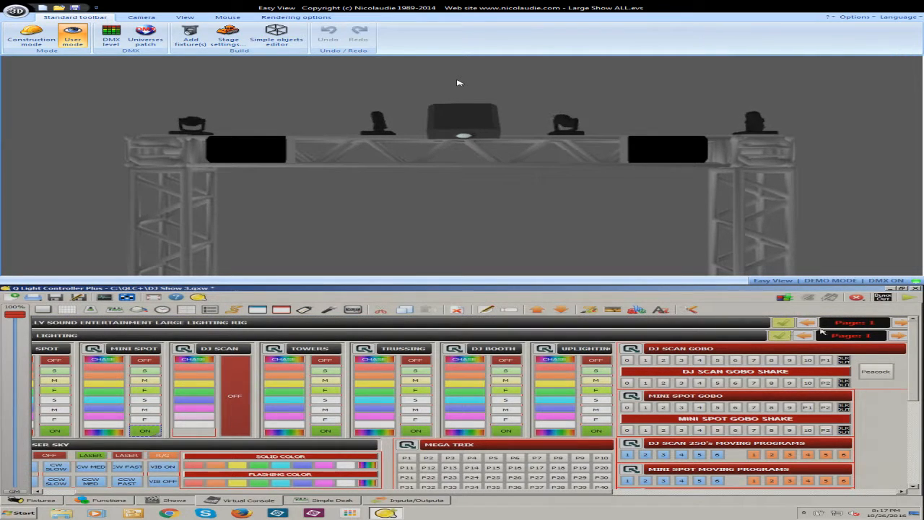
{"action": "scroll", "coordinate": [911, 299], "scroll_direction": "down", "scroll_amount": 1}
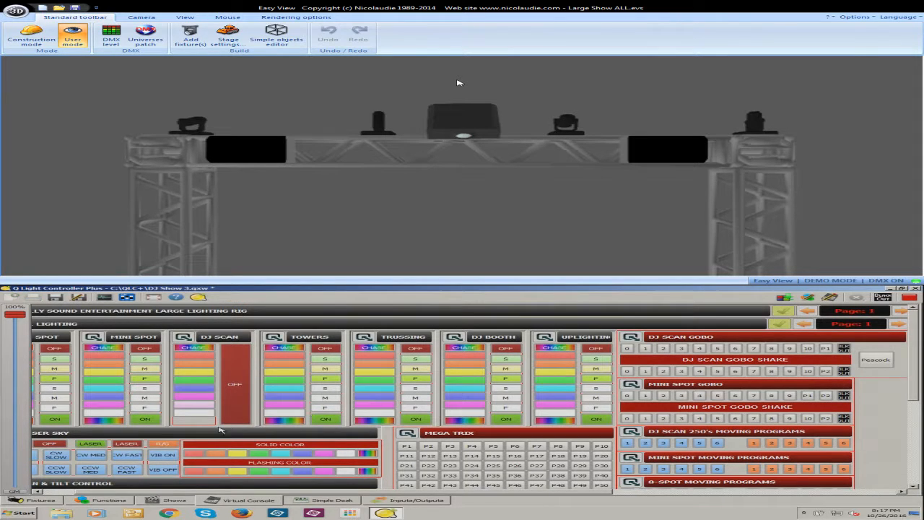
{"action": "left_click", "coordinate": [114, 414]}
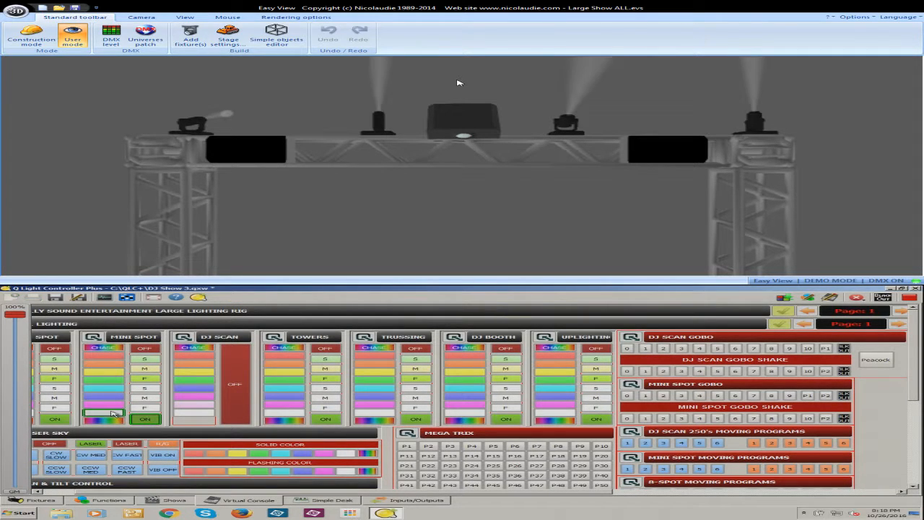
Return to Design mode, stopping running functions, and run Movement One from its editor to preview it alongside its fixture start offsets
{"action": "left_click", "coordinate": [911, 297]}
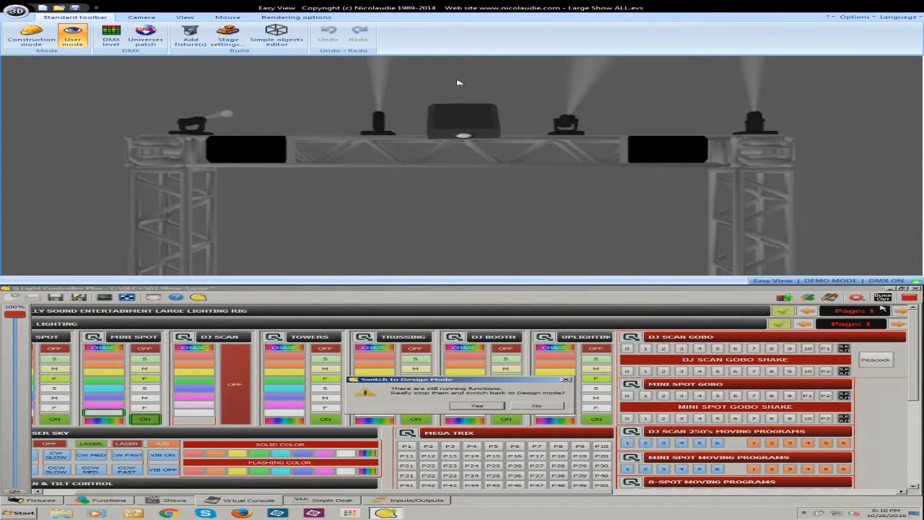
{"action": "left_click", "coordinate": [503, 405]}
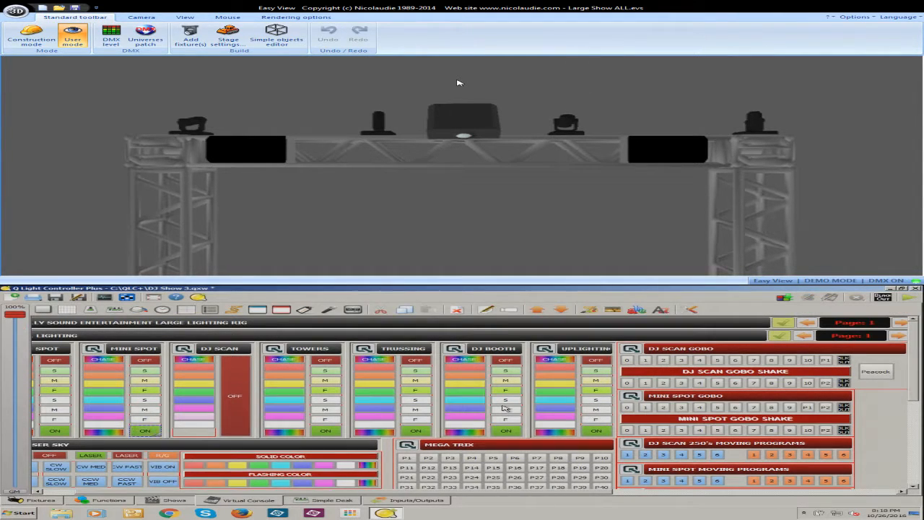
{"action": "left_click", "coordinate": [119, 501]}
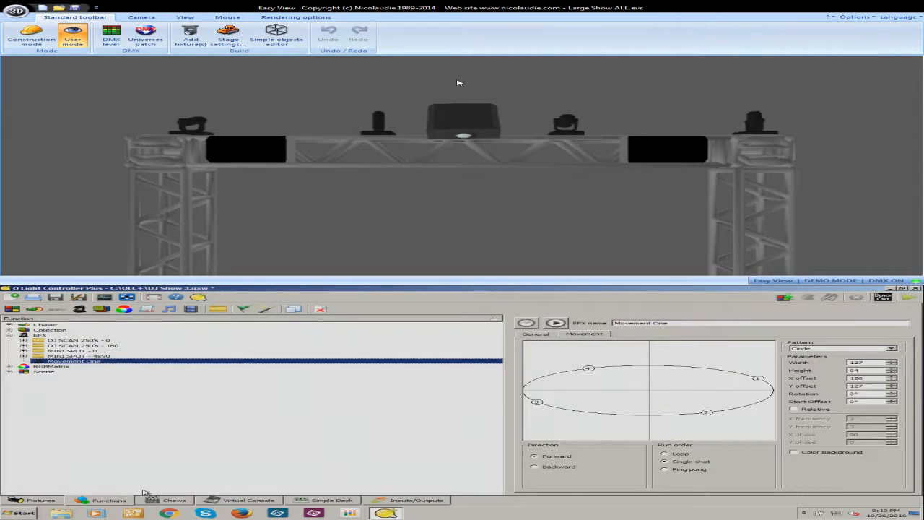
{"action": "left_click", "coordinate": [556, 324]}
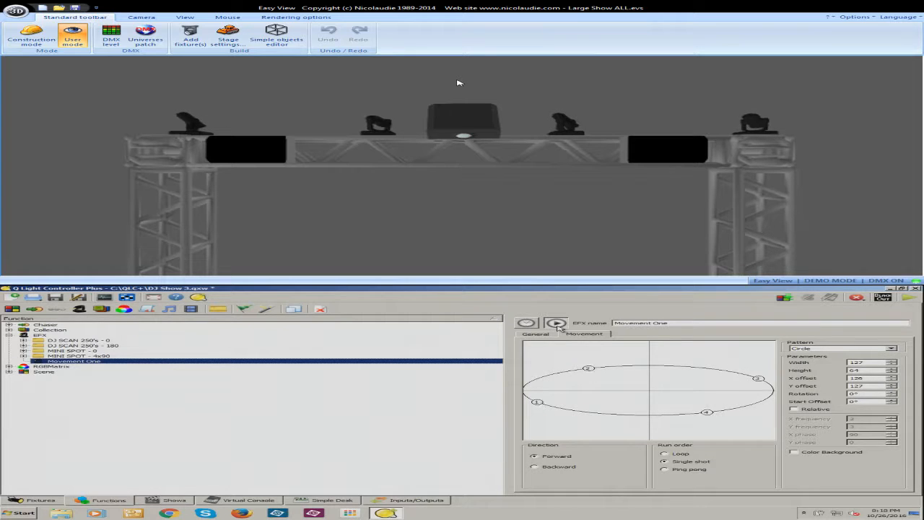
{"action": "left_click", "coordinate": [548, 334]}
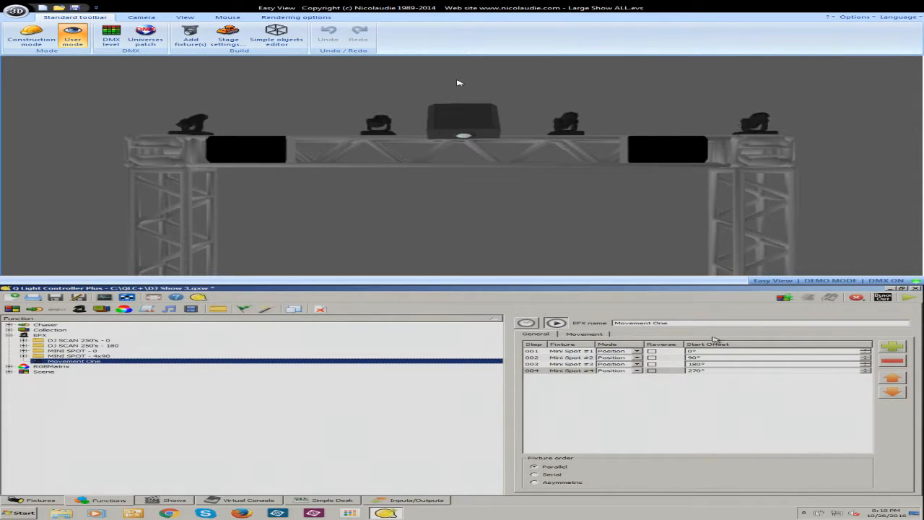
Switch to Operate mode and turn on the Mini Spots in cyan from the Virtual Console
{"action": "left_click", "coordinate": [910, 299]}
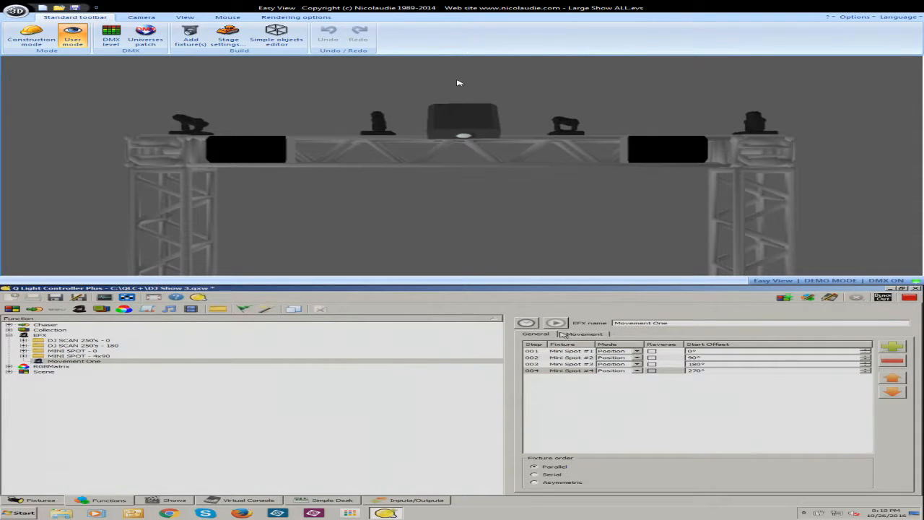
{"action": "right_click", "coordinate": [433, 361]}
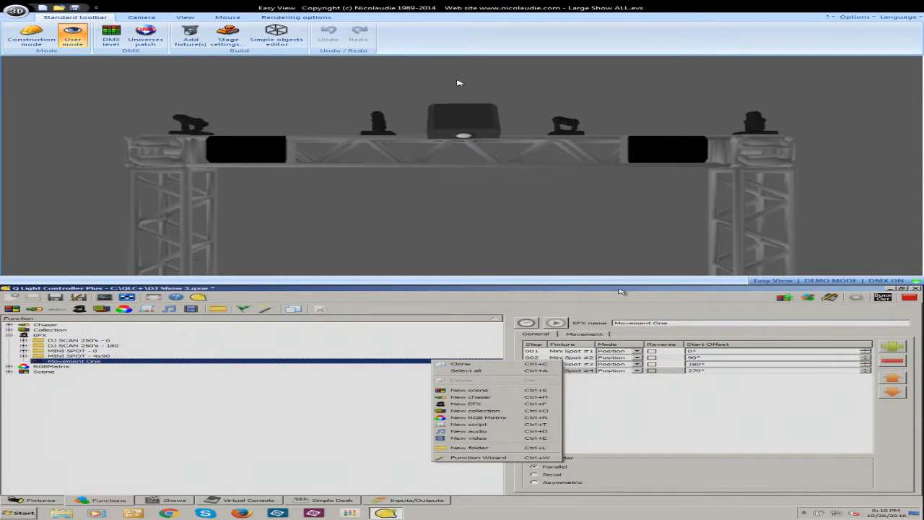
{"action": "left_click", "coordinate": [229, 501]}
{"action": "left_click", "coordinate": [151, 420]}
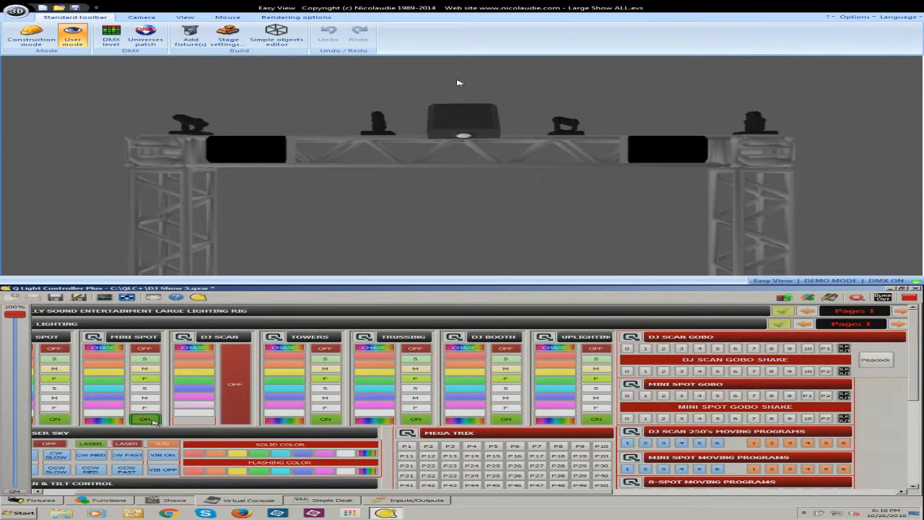
{"action": "left_click", "coordinate": [111, 390]}
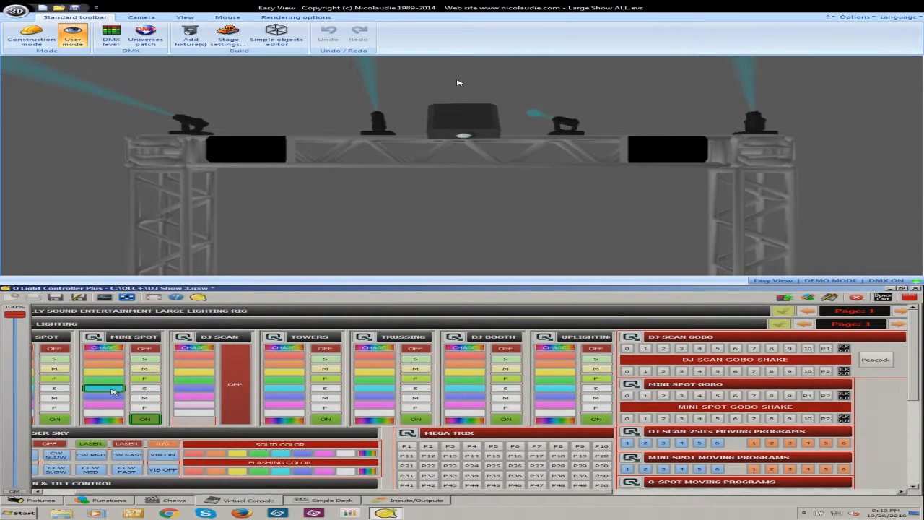
Assign the Movement One EFX to the movement one button on page 2 of the Virtual Console using live edit
{"action": "left_click", "coordinate": [908, 311]}
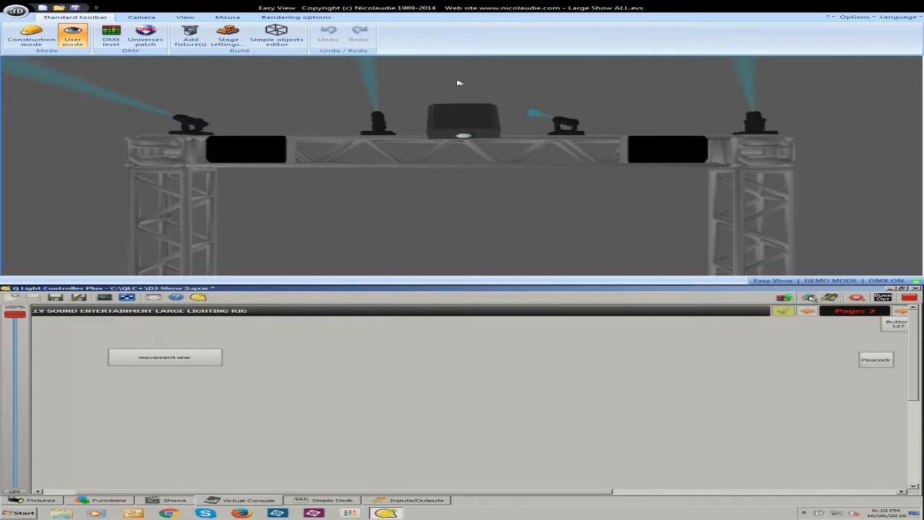
{"action": "left_click", "coordinate": [810, 297]}
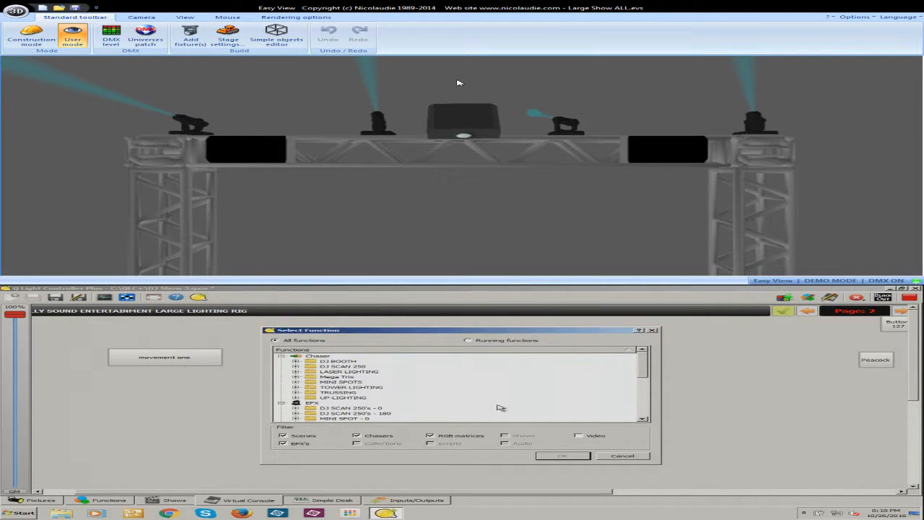
{"action": "left_click", "coordinate": [622, 456]}
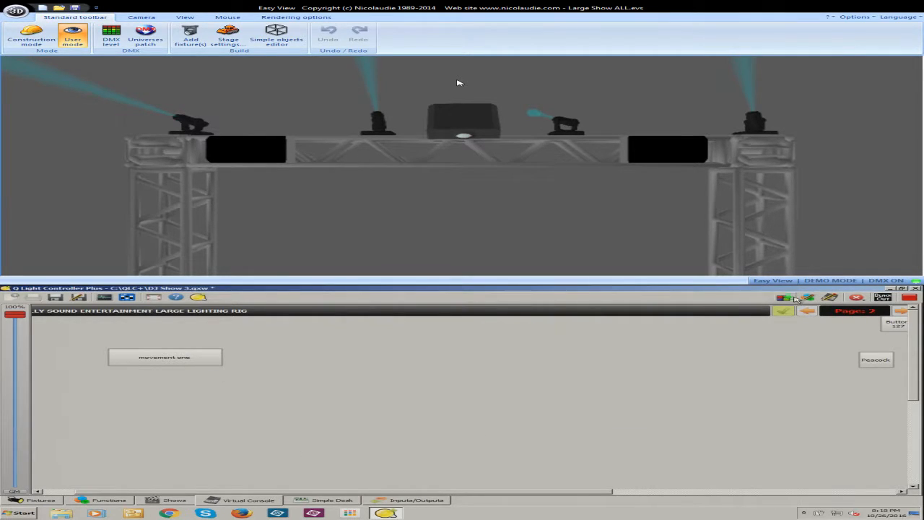
{"action": "left_click", "coordinate": [833, 298]}
{"action": "right_click", "coordinate": [192, 369]}
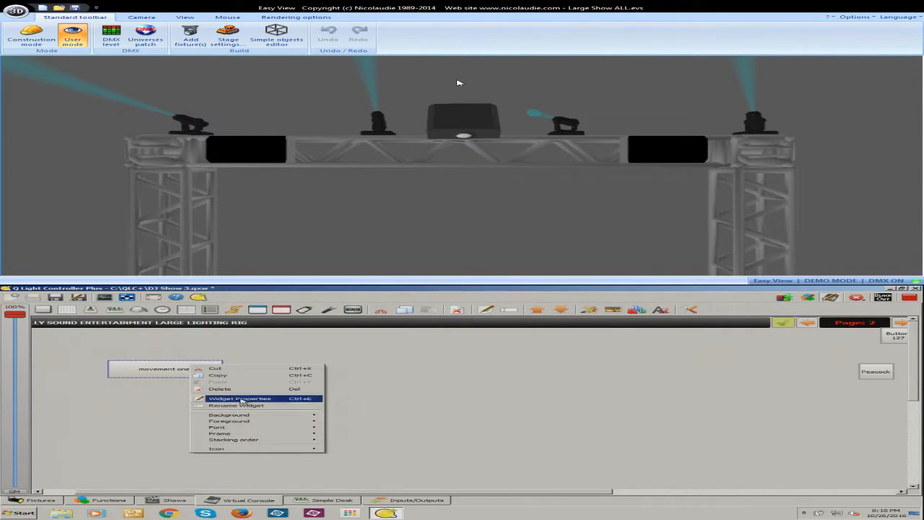
{"action": "left_click", "coordinate": [241, 399]}
{"action": "left_click", "coordinate": [460, 354]}
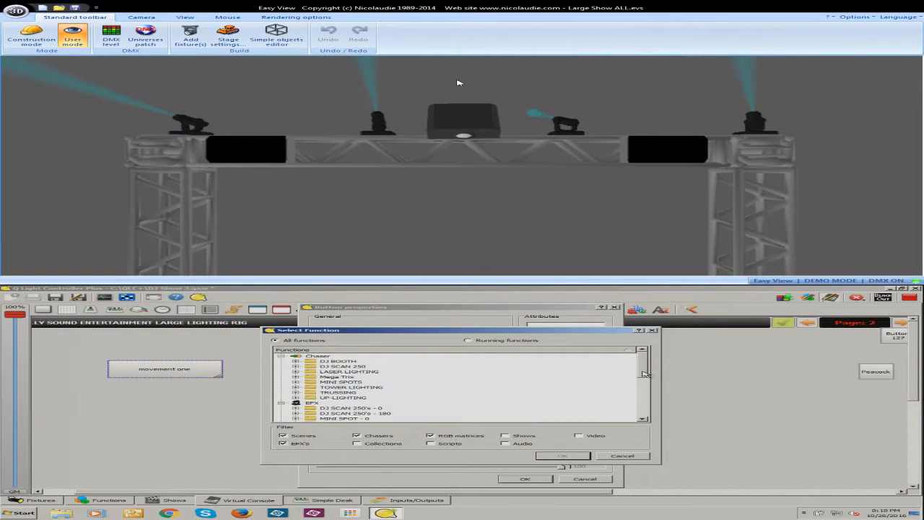
{"action": "left_click_drag", "start_coordinate": [644, 373], "coordinate": [646, 393]}
{"action": "left_click", "coordinate": [374, 382]}
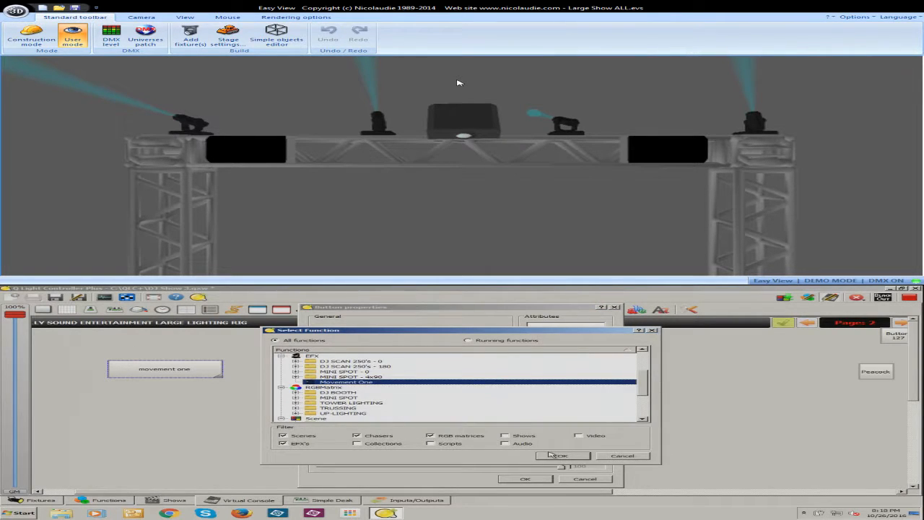
{"action": "left_click", "coordinate": [560, 455]}
{"action": "left_click", "coordinate": [527, 480]}
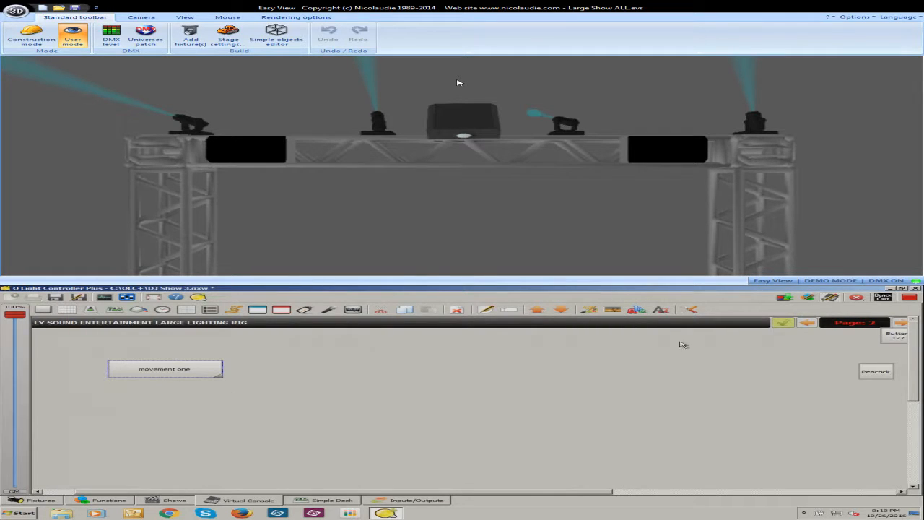
Leave live edit, then start, stop and restart the movement one button to test it on the cyan Mini Spots
{"action": "left_click", "coordinate": [831, 298]}
{"action": "left_click", "coordinate": [206, 363]}
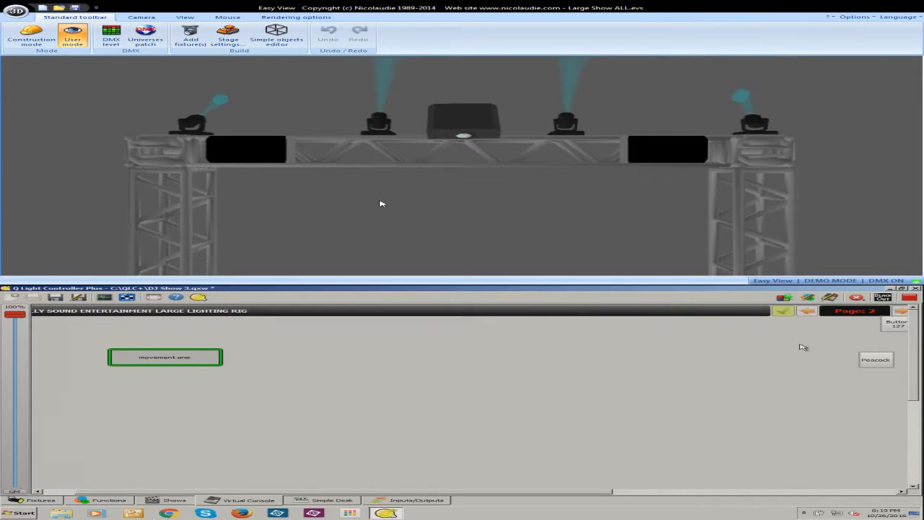
{"action": "left_click", "coordinate": [807, 311]}
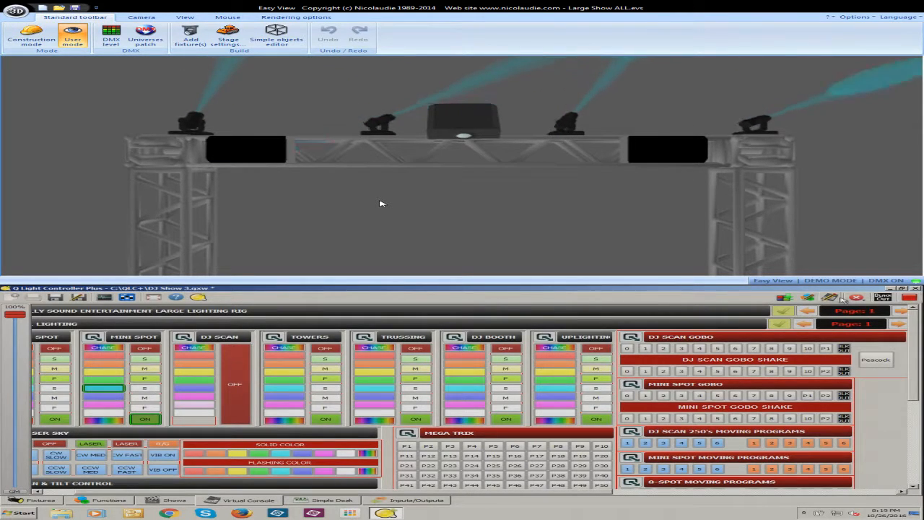
{"action": "left_click", "coordinate": [901, 310]}
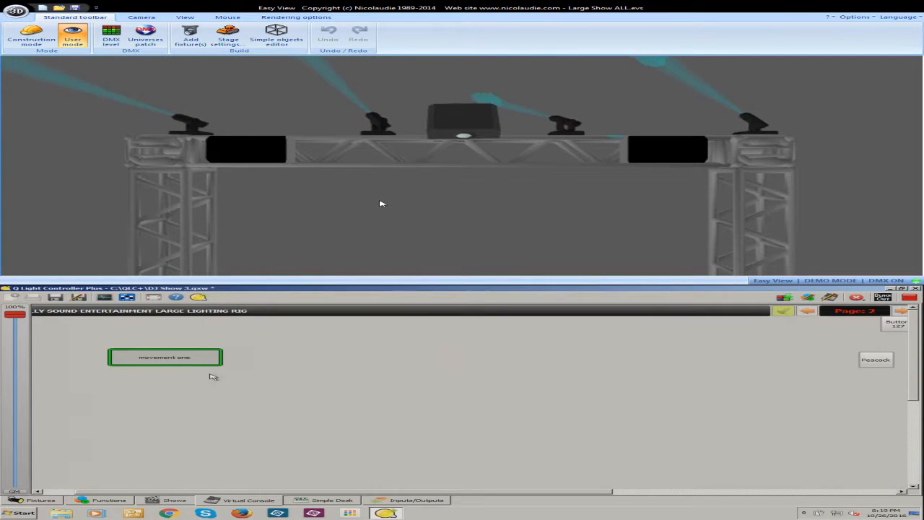
{"action": "left_click", "coordinate": [158, 366]}
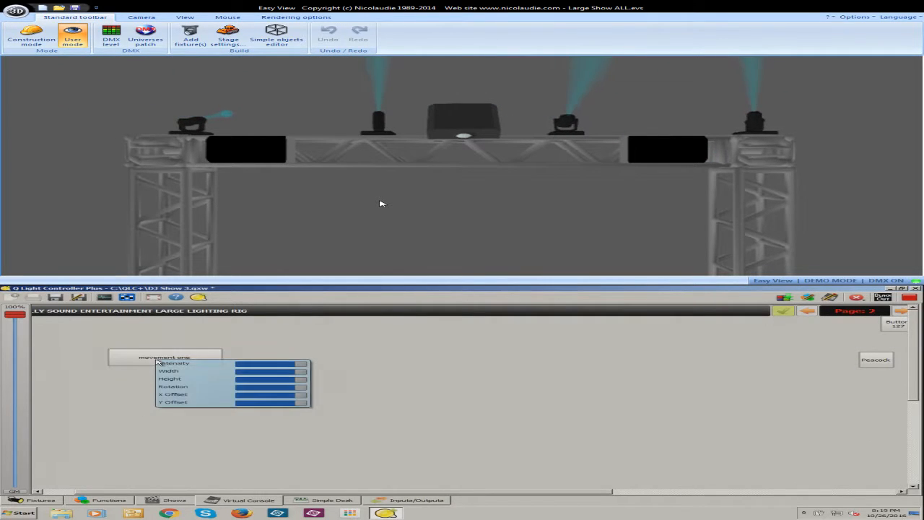
{"action": "left_click", "coordinate": [145, 368]}
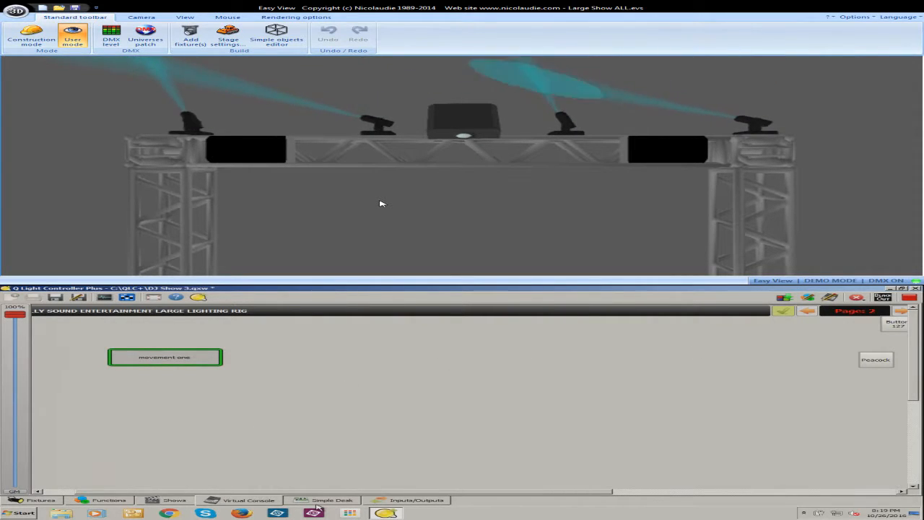
Examine Movement One's fixture start offsets and its movement pattern in the EFX editor
{"action": "left_click", "coordinate": [105, 499]}
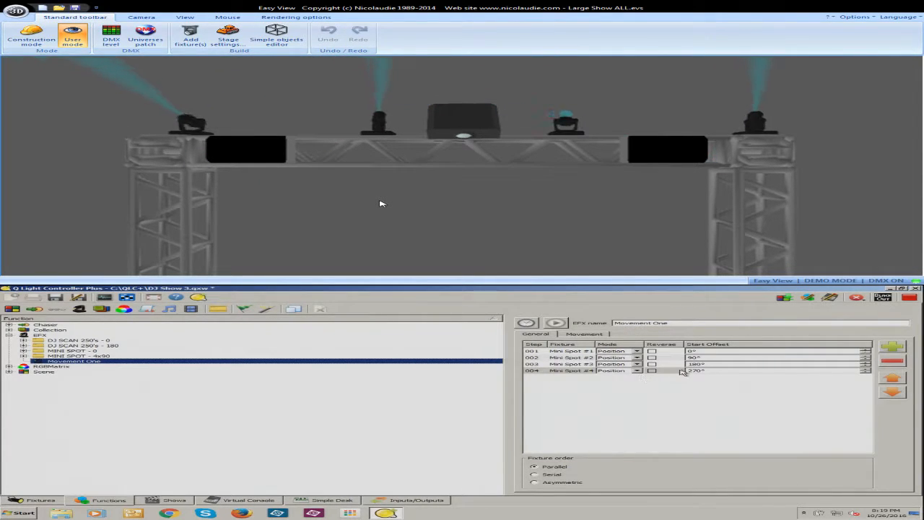
{"action": "left_click", "coordinate": [585, 335]}
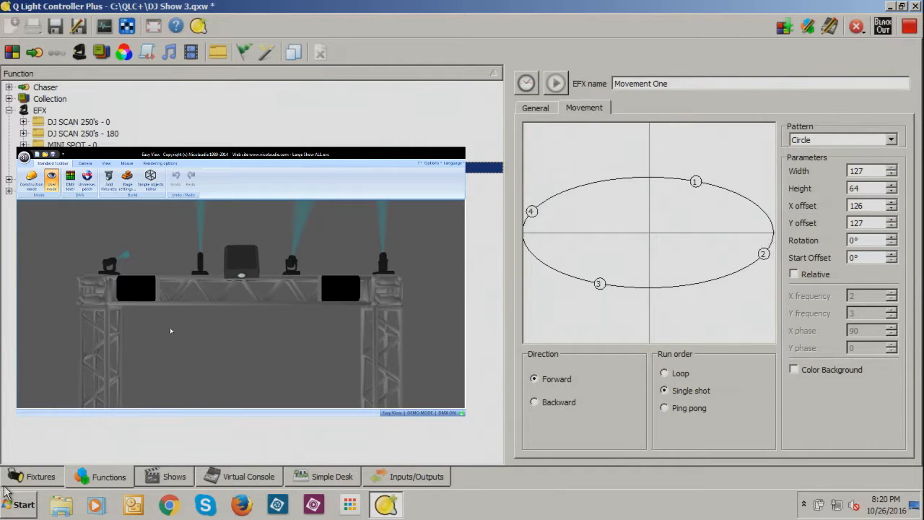
Run movement one again from page 2 of the Virtual Console with the full stage shown in Easy View
{"action": "left_click", "coordinate": [234, 480]}
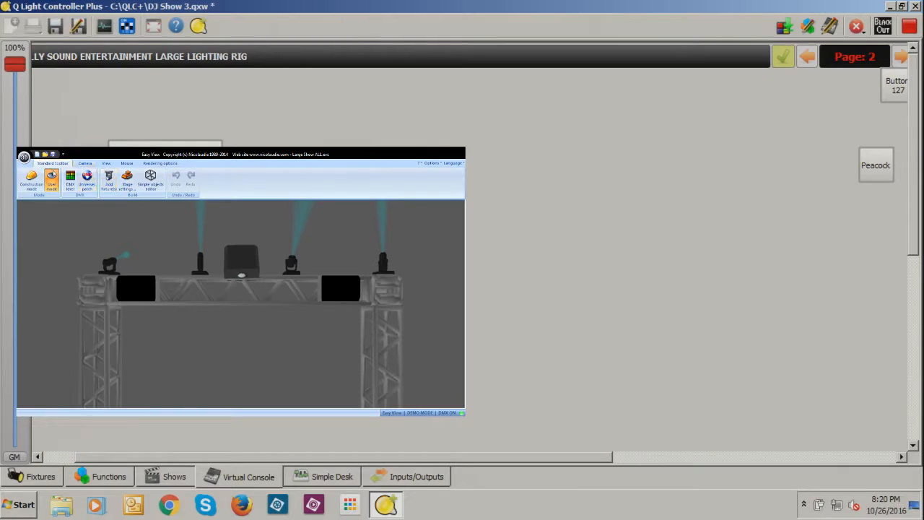
{"action": "left_click", "coordinate": [51, 181]}
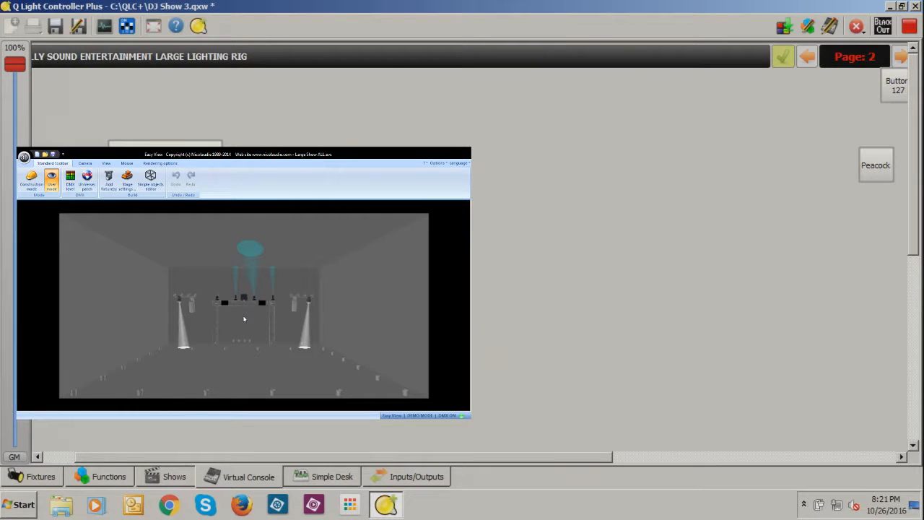
{"action": "left_click", "coordinate": [165, 160]}
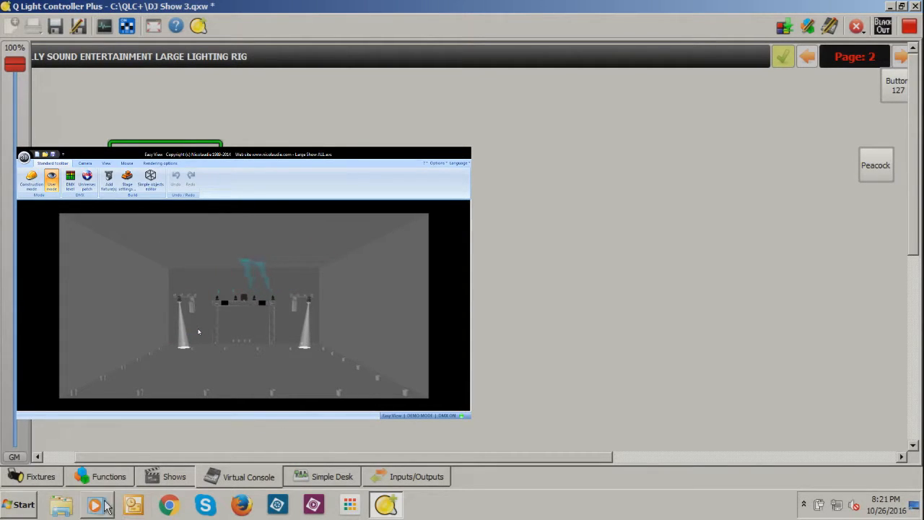
Move and enlarge the Easy View window, and compare Movement One's circle pattern with the beams run from the Virtual Console
{"action": "left_click", "coordinate": [103, 475]}
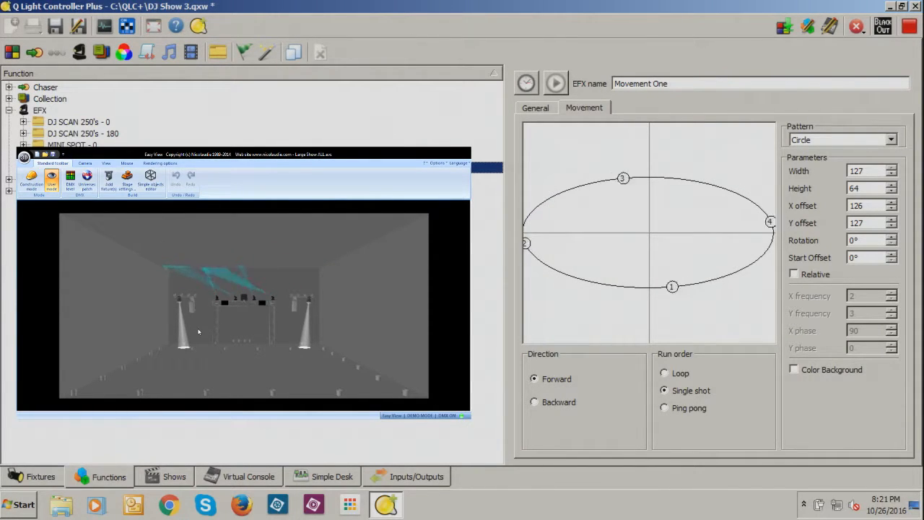
{"action": "left_click_drag", "start_coordinate": [152, 250], "coordinate": [135, 232]}
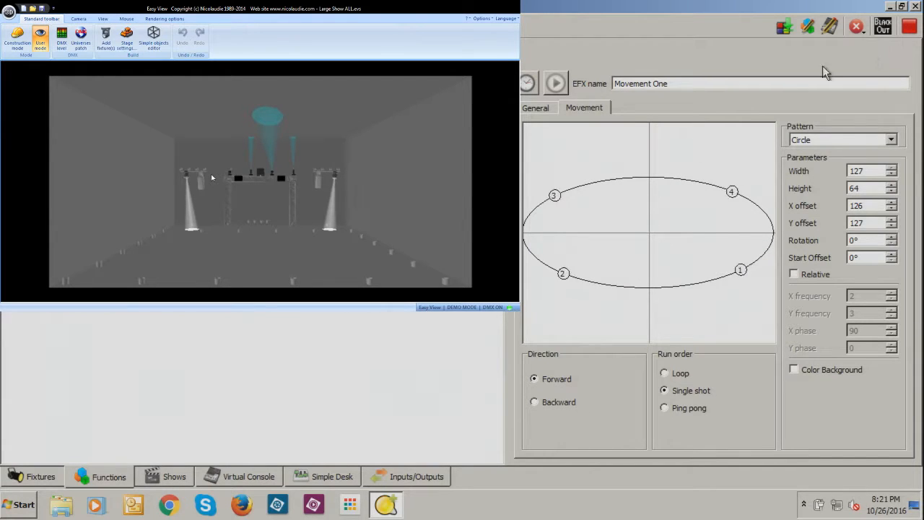
{"action": "left_click", "coordinate": [310, 478]}
{"action": "left_click", "coordinate": [249, 478]}
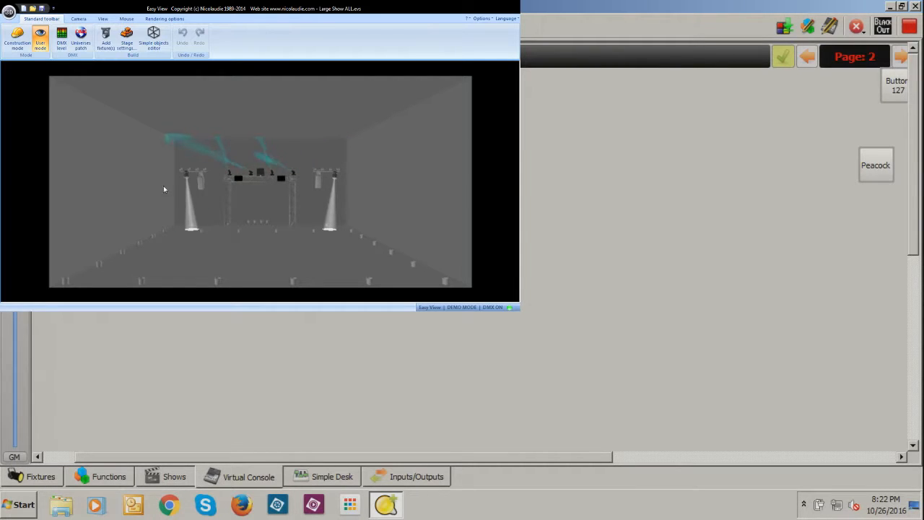
{"action": "left_click", "coordinate": [120, 480]}
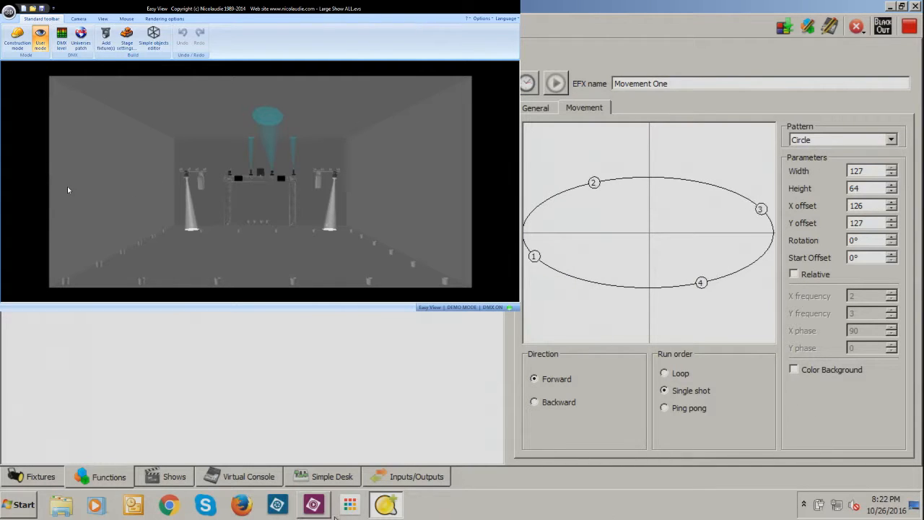
{"action": "left_click", "coordinate": [240, 478]}
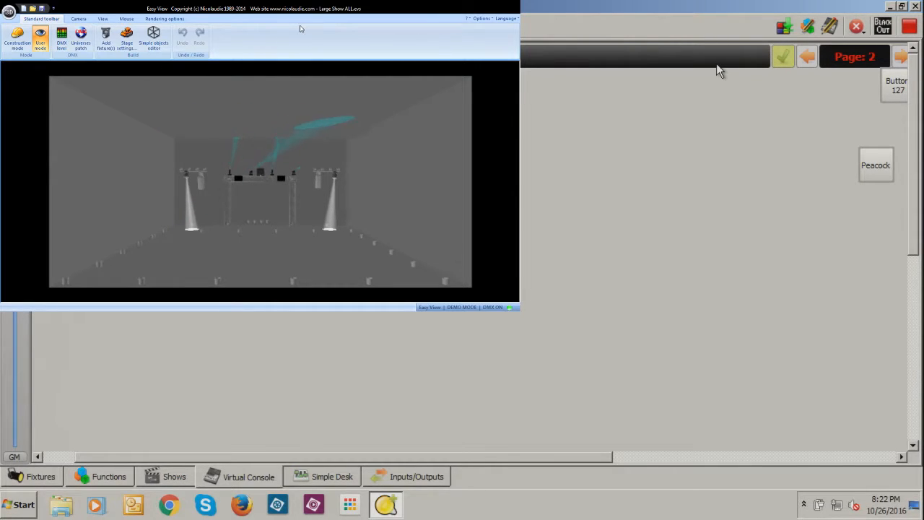
Set Movement One's run order to Loop and its X offset to 127
{"action": "left_click", "coordinate": [112, 482]}
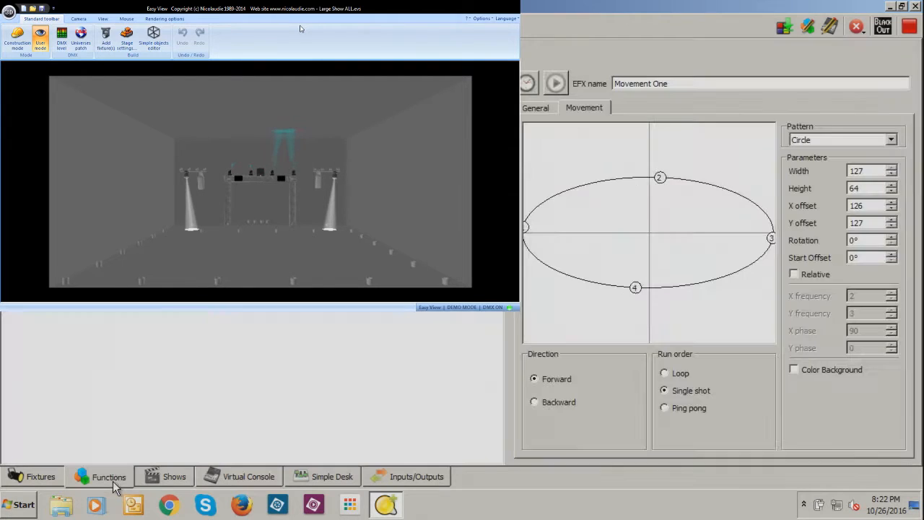
{"action": "left_click", "coordinate": [665, 374]}
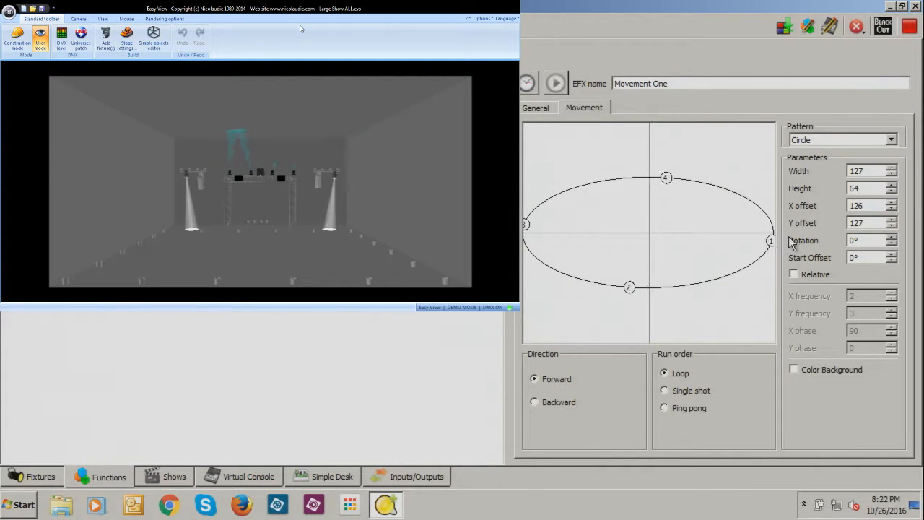
{"action": "left_click", "coordinate": [890, 202]}
{"action": "left_click", "coordinate": [892, 209]}
{"action": "left_click", "coordinate": [892, 210]}
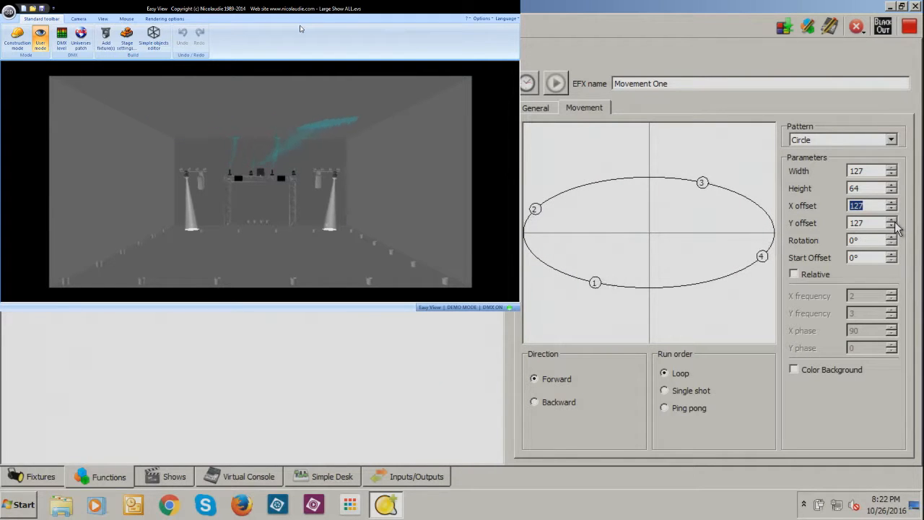
Set the movement pattern's Y offset to 192 and its height to 20
{"action": "left_click", "coordinate": [892, 221]}
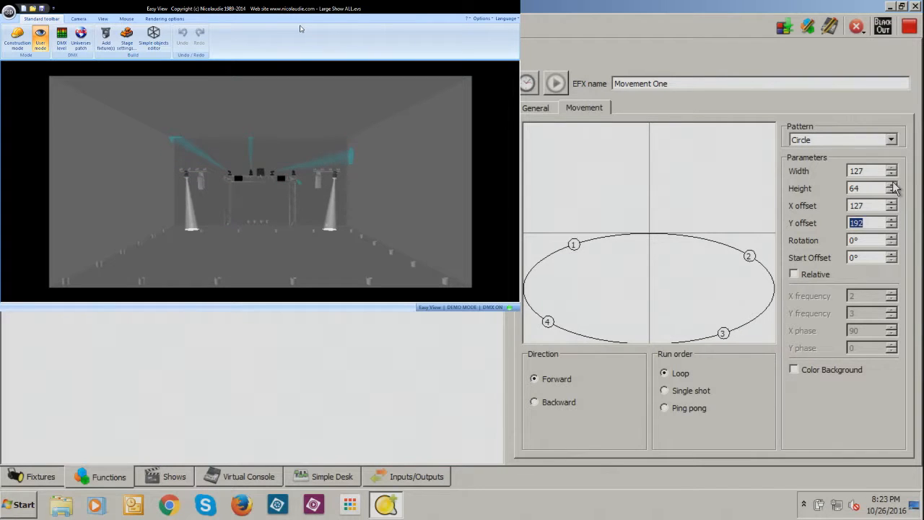
{"action": "left_click", "coordinate": [892, 192]}
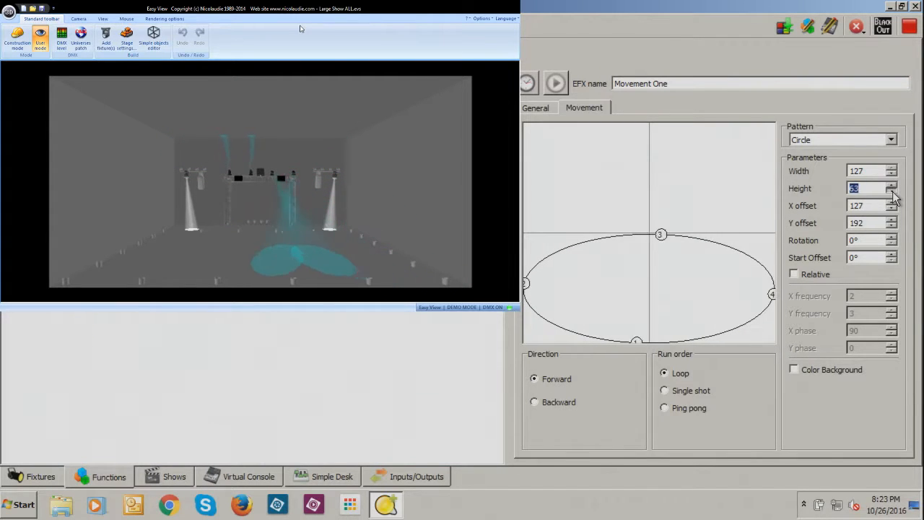
{"action": "left_click_drag", "start_coordinate": [892, 192], "coordinate": [892, 192]}
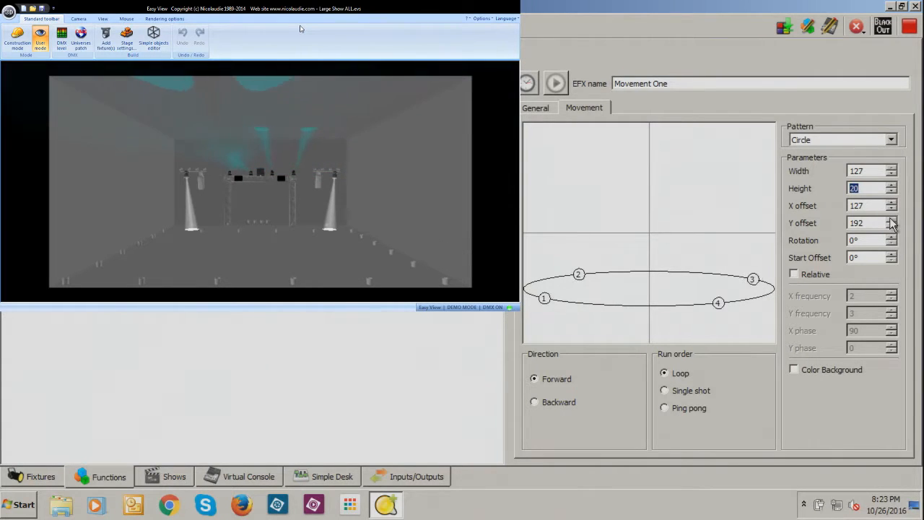
Lower the pattern's Y offset to 183, then raise it to 227 while the EFX runs
{"action": "left_click_drag", "start_coordinate": [892, 226], "coordinate": [893, 229]}
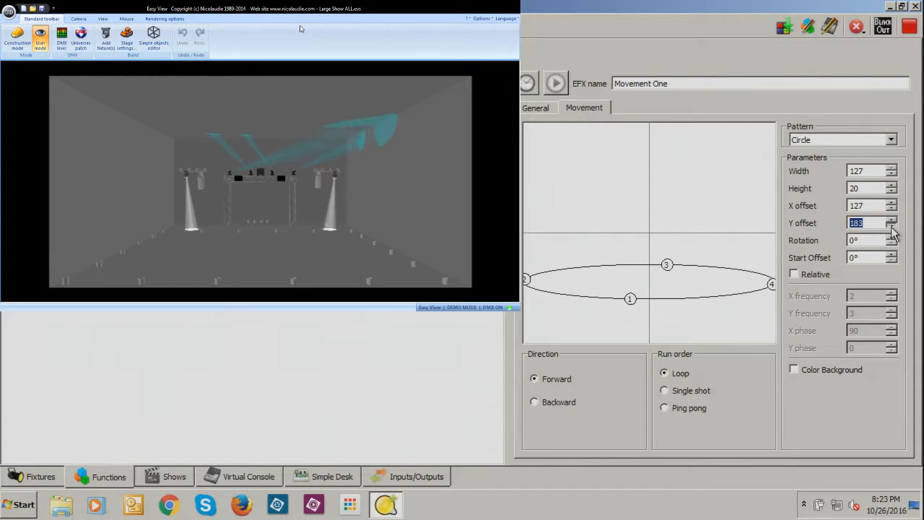
{"action": "left_click", "coordinate": [892, 220]}
{"action": "left_click_drag", "start_coordinate": [892, 221], "coordinate": [892, 221]}
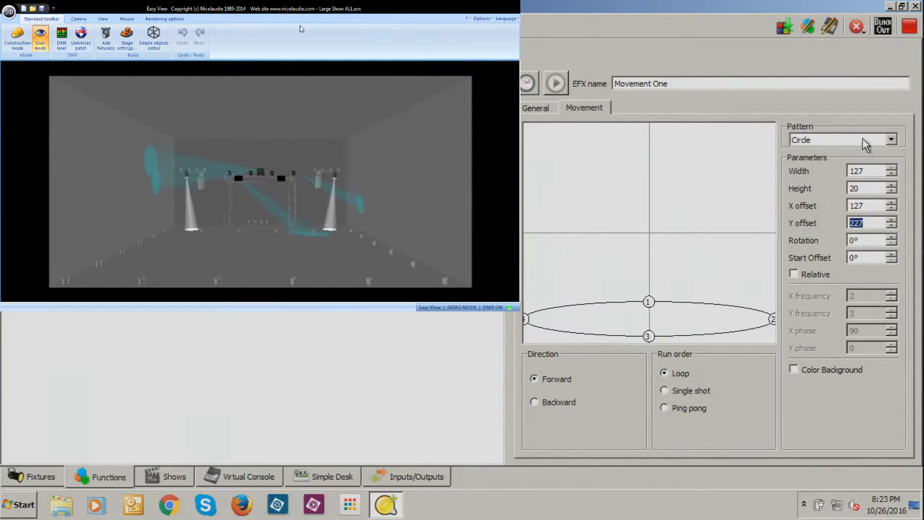
Try the Eight pattern on Movement One, then change the pattern to Diamond
{"action": "left_click", "coordinate": [890, 140]}
{"action": "left_click", "coordinate": [838, 160]}
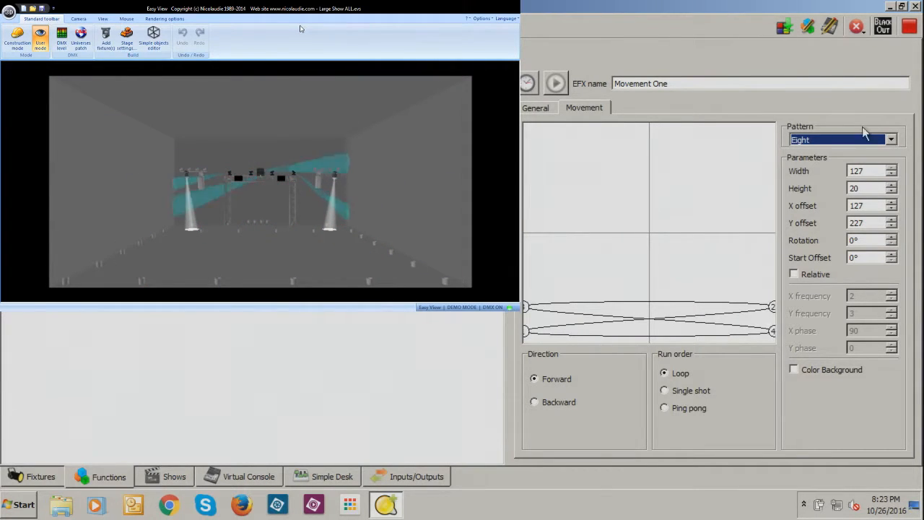
{"action": "left_click", "coordinate": [862, 137]}
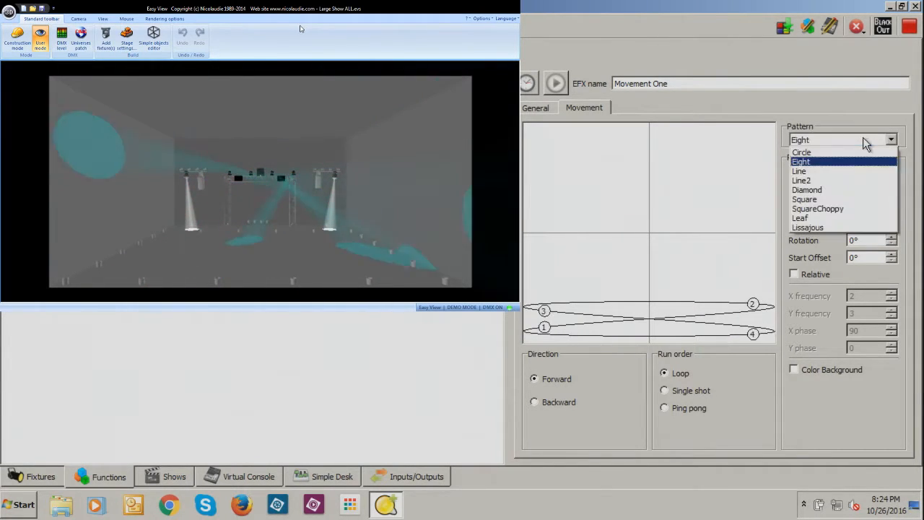
{"action": "left_click", "coordinate": [852, 189]}
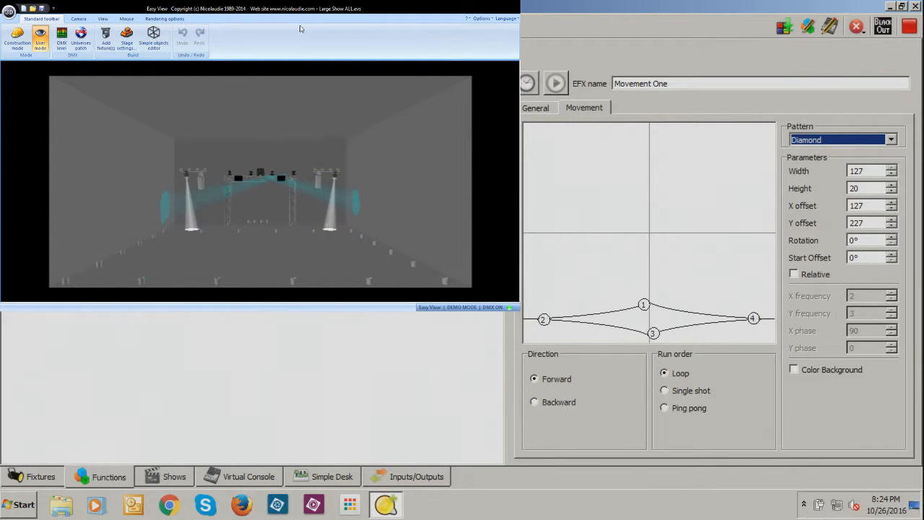
Set the mode of Mini Spot #2 to RGB in Movement One's fixture list
{"action": "left_click", "coordinate": [538, 108]}
{"action": "left_click", "coordinate": [635, 162]}
{"action": "left_click", "coordinate": [632, 190]}
{"action": "left_click", "coordinate": [634, 164]}
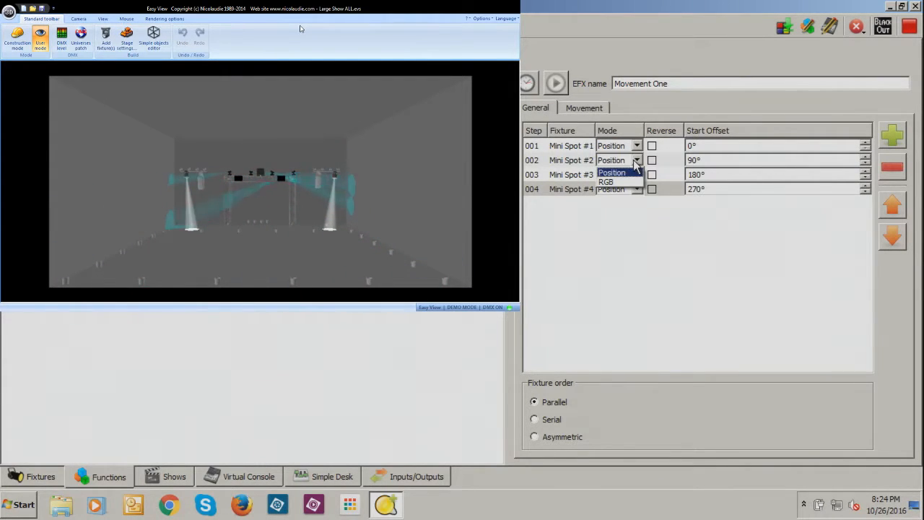
{"action": "left_click", "coordinate": [624, 187]}
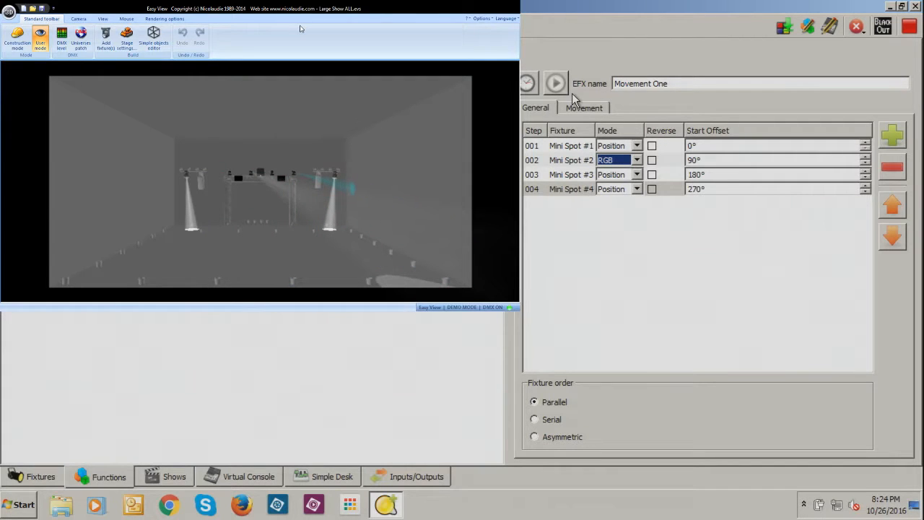
Set Mini Spot #2 back to Position mode in Movement One's fixture list, leaving its Reverse option off
{"action": "left_click", "coordinate": [580, 109]}
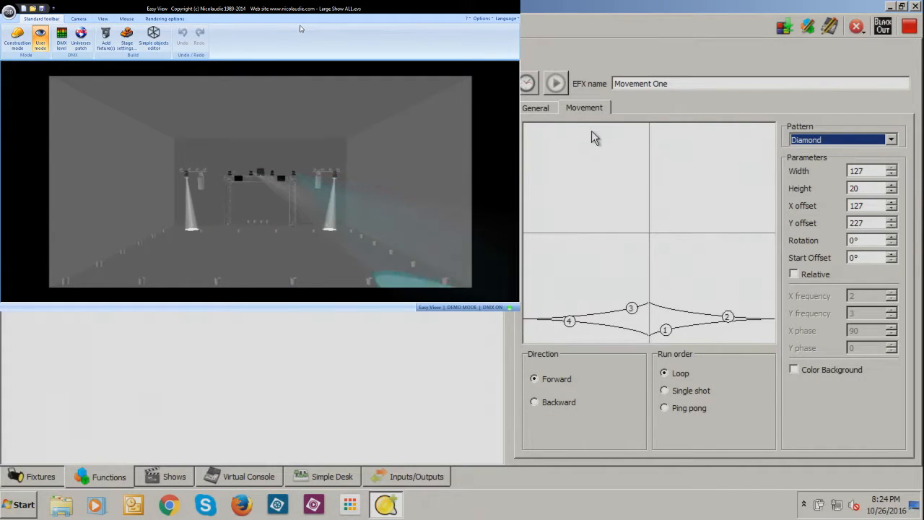
{"action": "left_click", "coordinate": [545, 109]}
{"action": "left_click", "coordinate": [651, 164]}
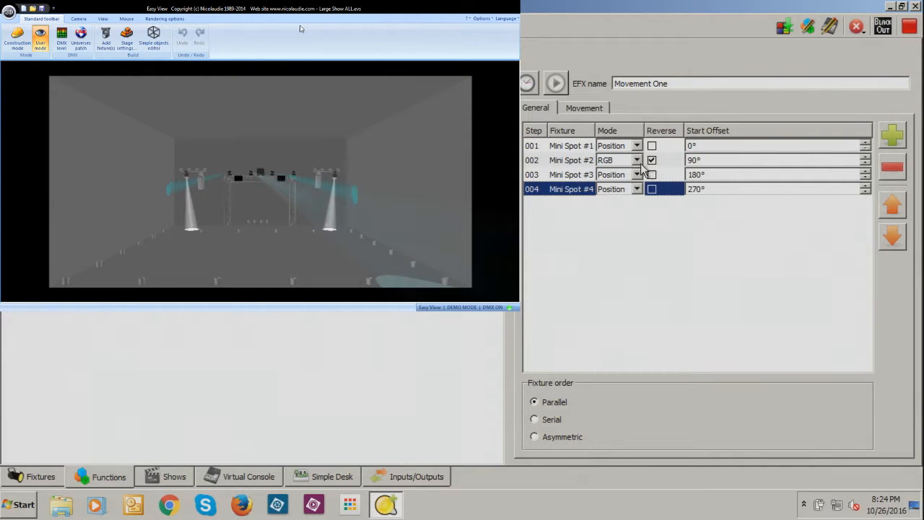
{"action": "left_click", "coordinate": [642, 163]}
{"action": "left_click", "coordinate": [638, 163]}
{"action": "left_click", "coordinate": [638, 172]}
{"action": "left_click", "coordinate": [651, 160]}
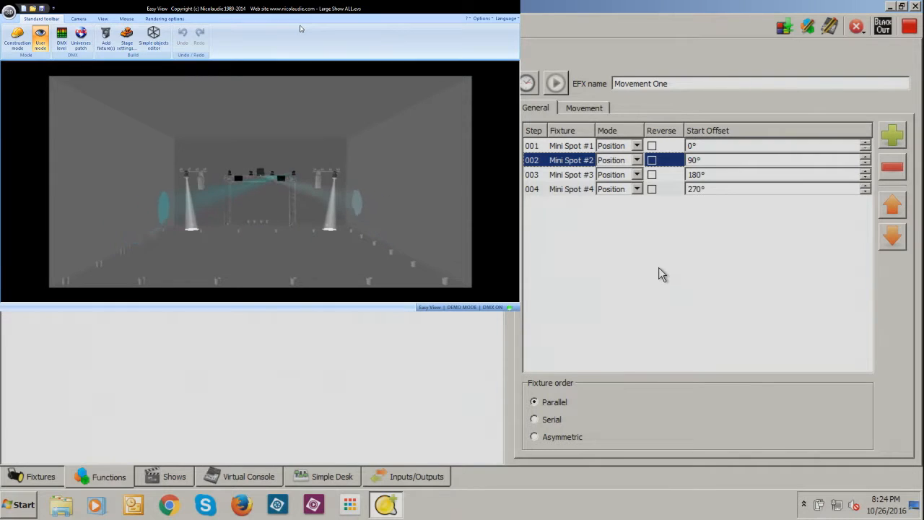
Review Movement One's pattern and fixture settings, and turn off the movement one button in the Virtual Console
{"action": "left_click", "coordinate": [583, 108]}
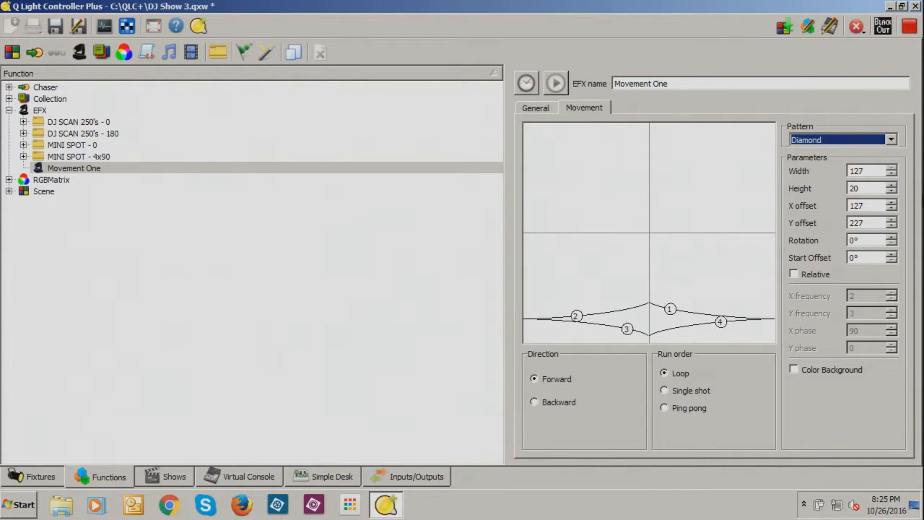
{"action": "left_click", "coordinate": [546, 109]}
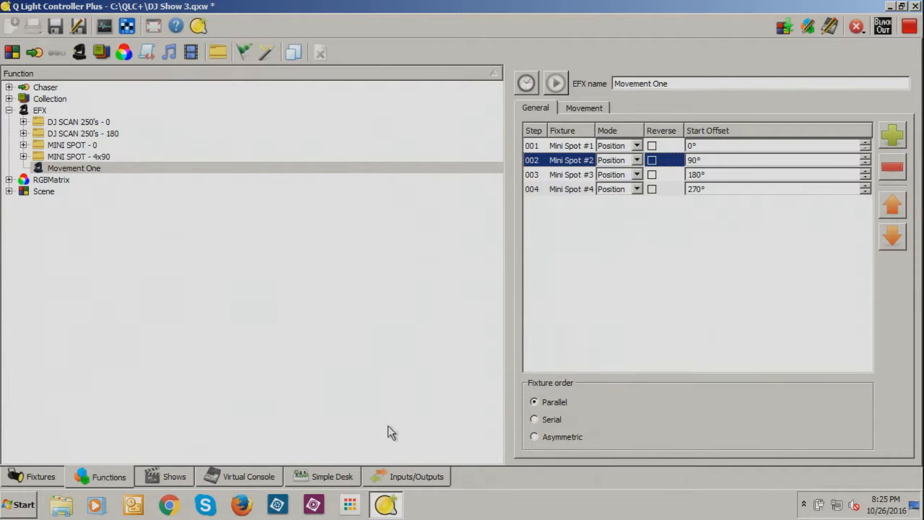
{"action": "left_click", "coordinate": [269, 479]}
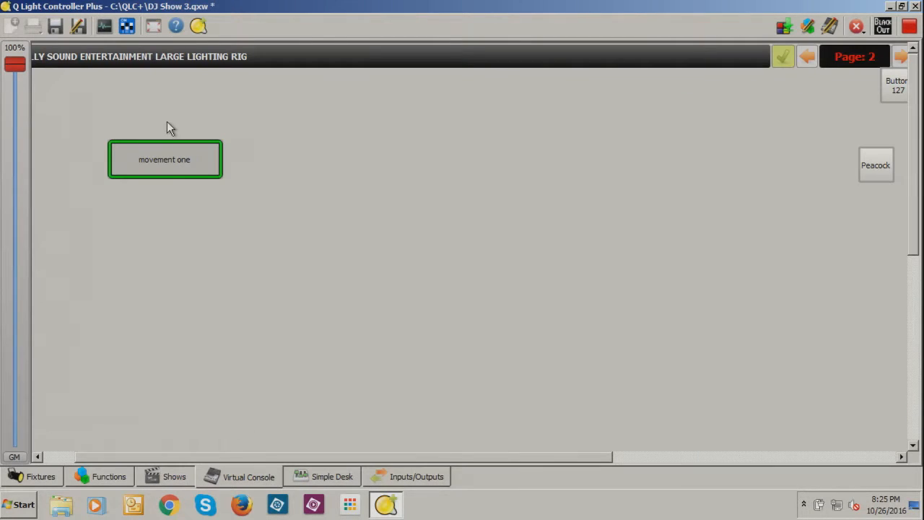
{"action": "left_click", "coordinate": [171, 159]}
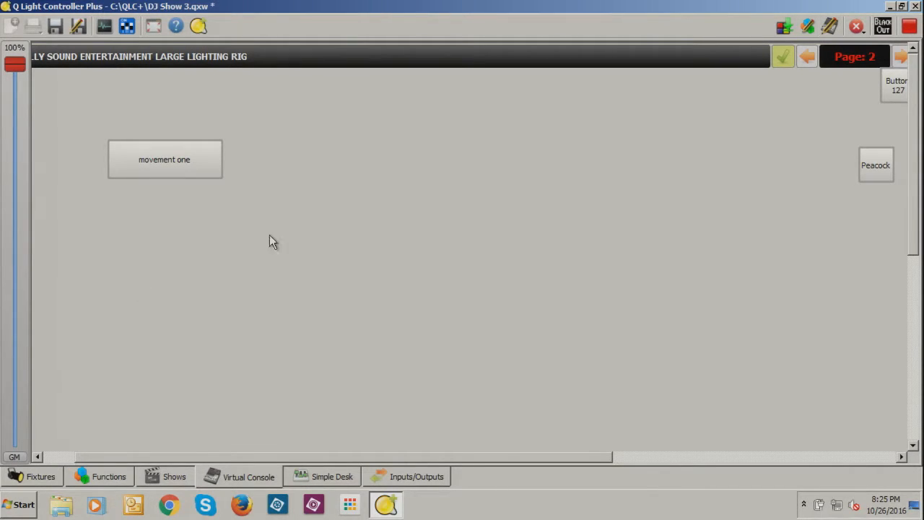
Enable Virtual Console live editing and add a new button directly below movement one, matching its size
{"action": "left_click", "coordinate": [832, 26]}
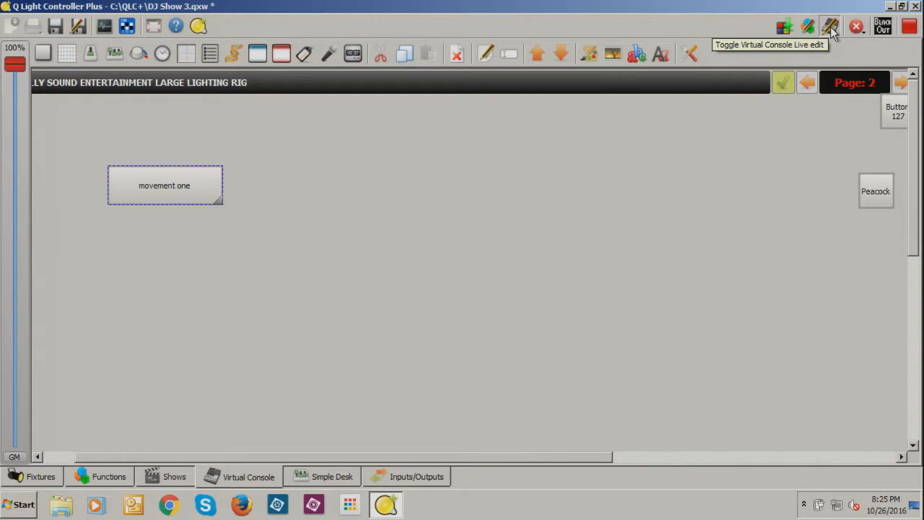
{"action": "left_click", "coordinate": [45, 61]}
{"action": "left_click_drag", "start_coordinate": [234, 301], "coordinate": [225, 263]}
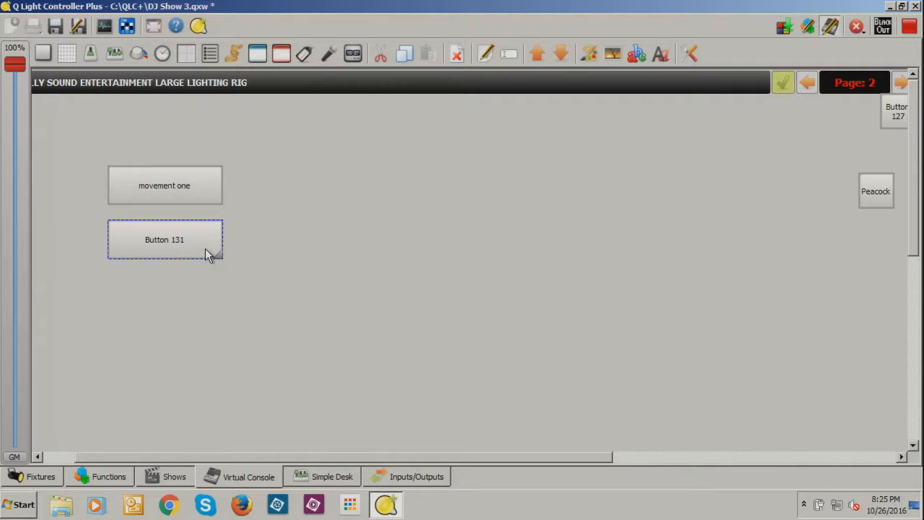
Label the new Virtual Console button Movement 2 in its widget properties
{"action": "right_click", "coordinate": [206, 249]}
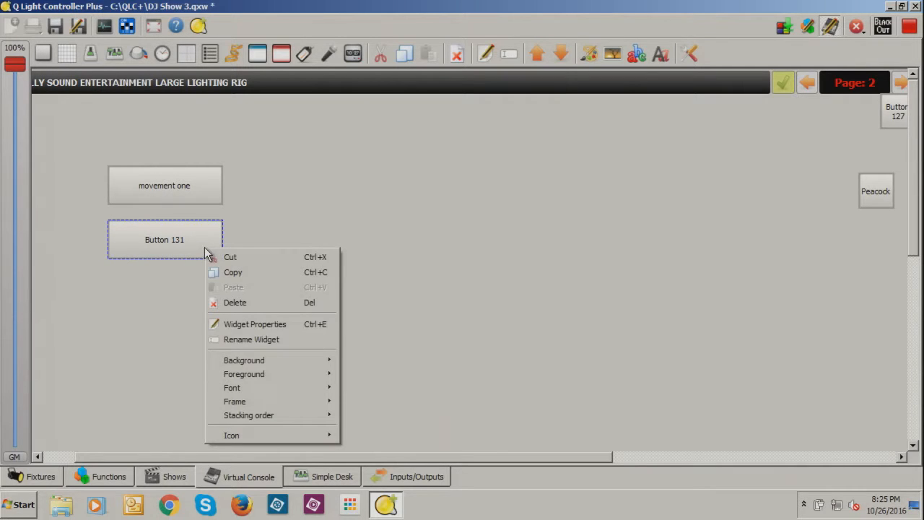
{"action": "left_click", "coordinate": [240, 326]}
{"action": "left_click_drag", "start_coordinate": [400, 107], "coordinate": [347, 103]}
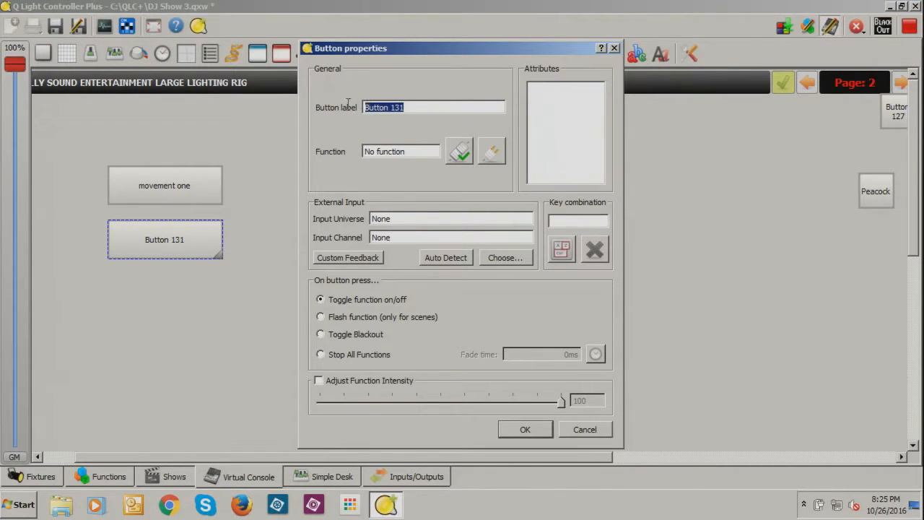
{"action": "type", "text": "Movement 2"}
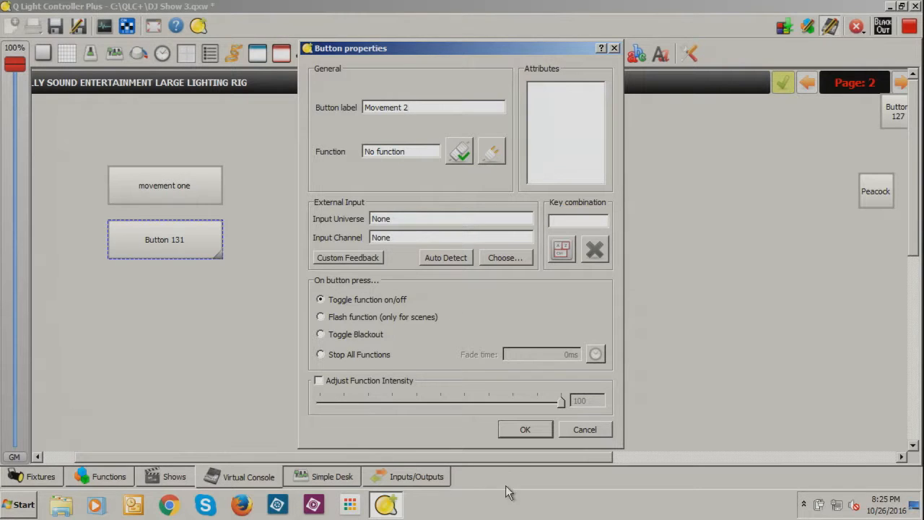
{"action": "left_click", "coordinate": [528, 428]}
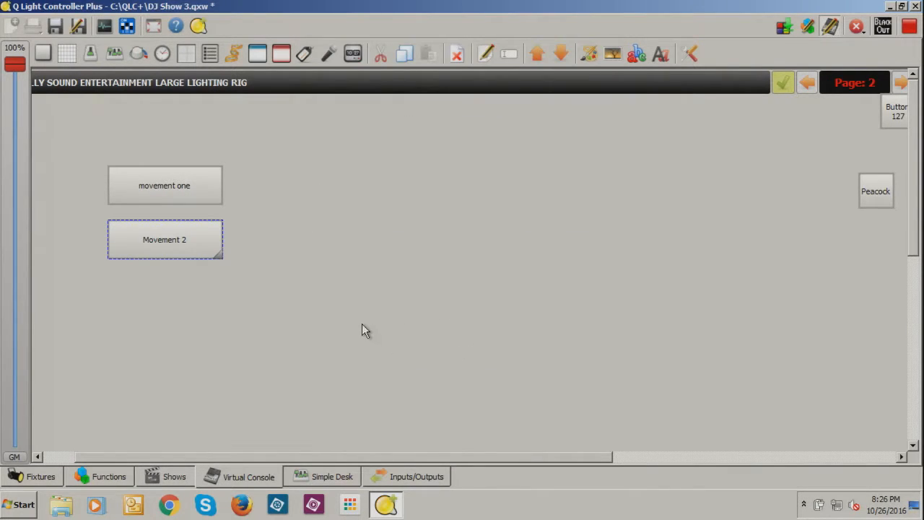
Add a new folder under the Scene category in the function list
{"action": "left_click", "coordinate": [120, 478]}
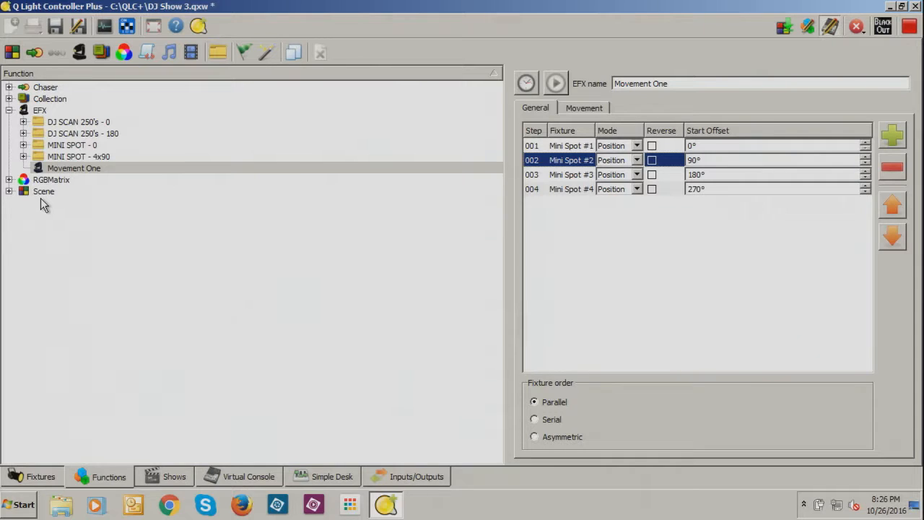
{"action": "left_click", "coordinate": [8, 191]}
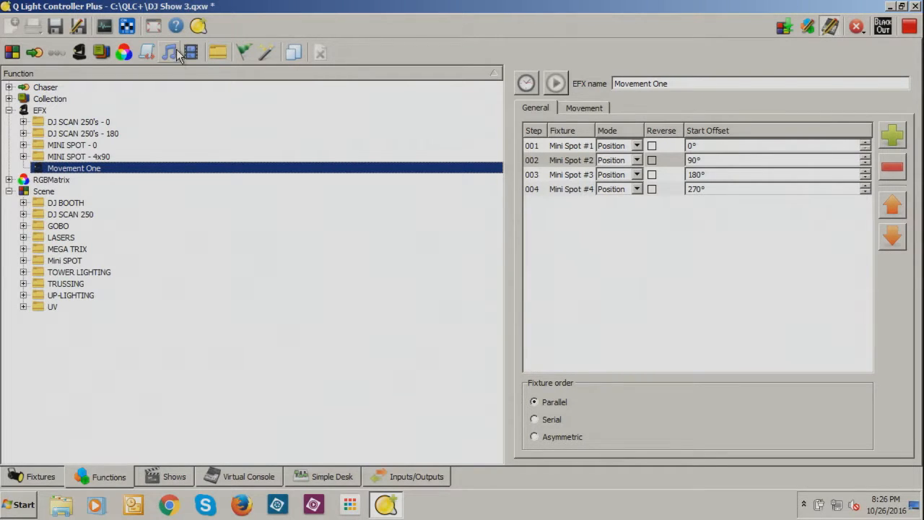
{"action": "left_click", "coordinate": [46, 196]}
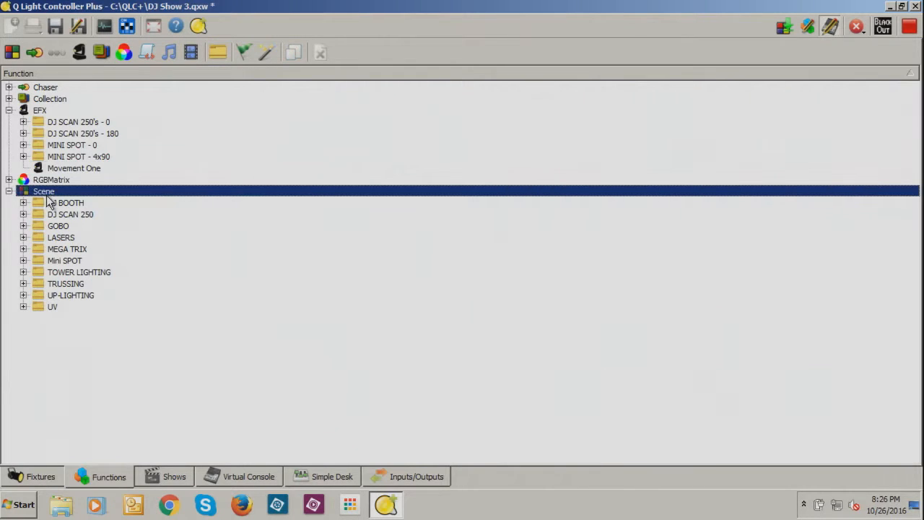
{"action": "left_click", "coordinate": [216, 53]}
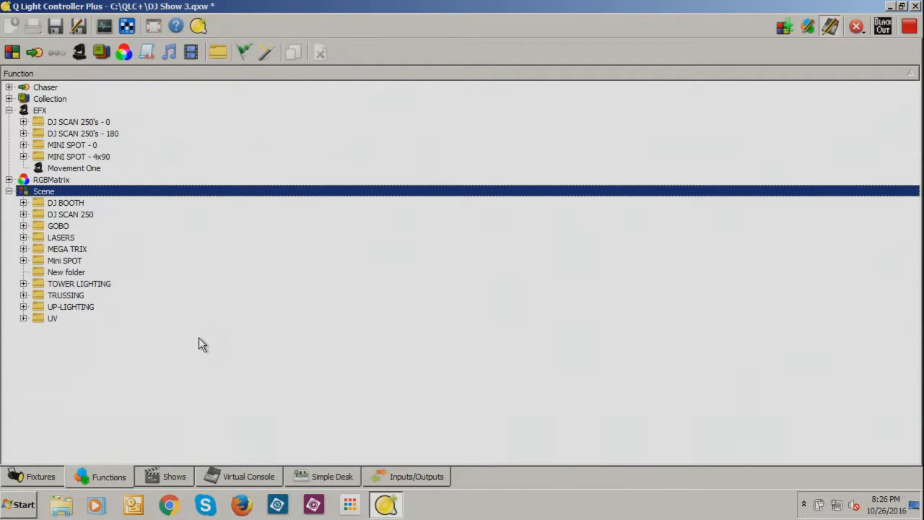
Rename the new scene folder X Movement
{"action": "mouse_move", "coordinate": [79, 279]}
{"action": "left_mouse_down"}
{"action": "mouse_move", "coordinate": [84, 330]}
{"action": "mouse_move", "coordinate": [81, 264]}
{"action": "mouse_move", "coordinate": [83, 272]}
{"action": "left_mouse_up"}
{"action": "right_click", "coordinate": [80, 271]}
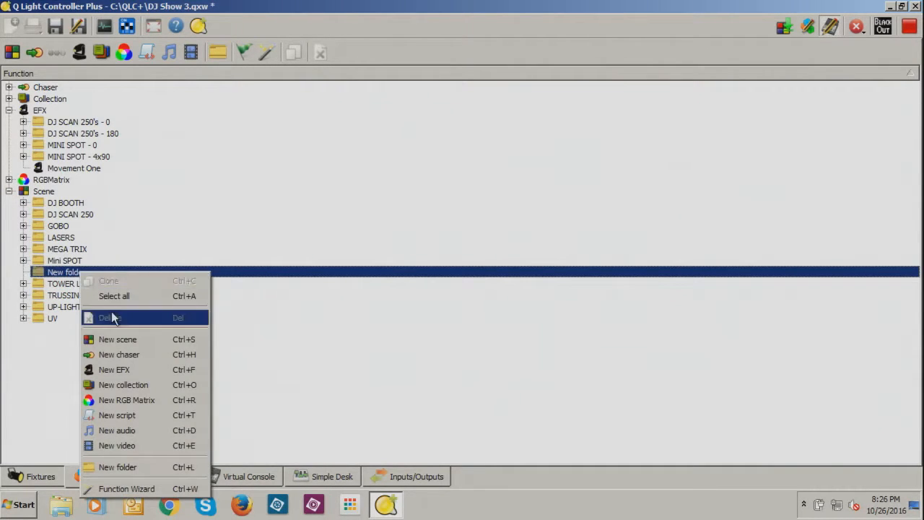
{"action": "left_click", "coordinate": [50, 278]}
{"action": "double_click", "coordinate": [72, 276]}
{"action": "type", "text": "X"}
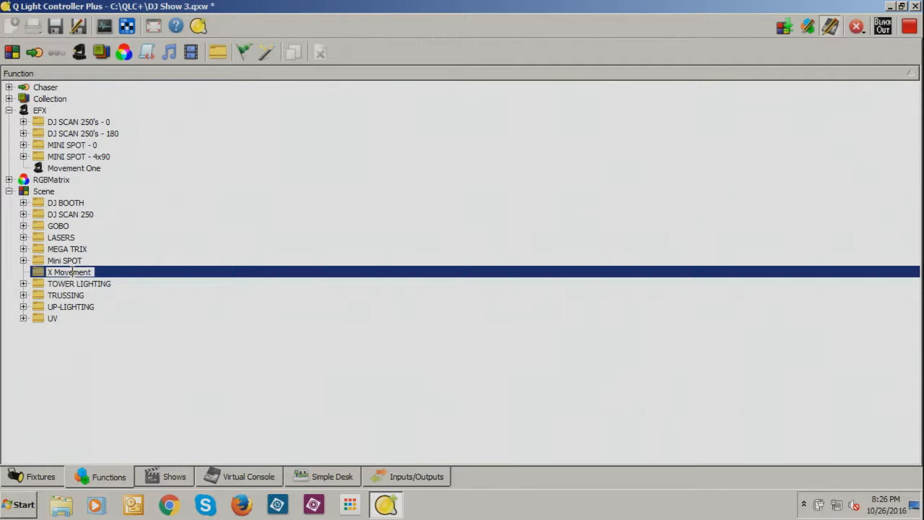
{"action": "type", "text": " Movement"}
{"action": "key", "text": "Return"}
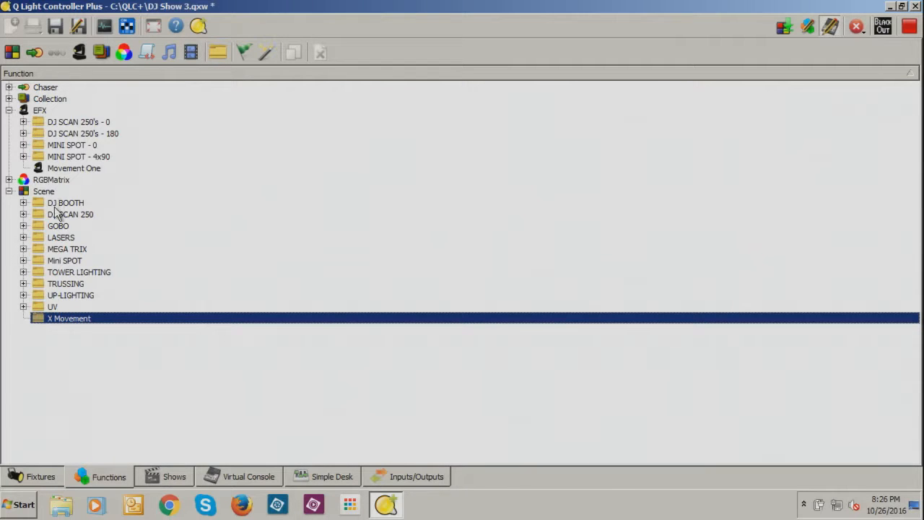
Create a new scene inside the X Movement folder and open it for editing
{"action": "left_click", "coordinate": [11, 52]}
{"action": "left_click", "coordinate": [137, 194]}
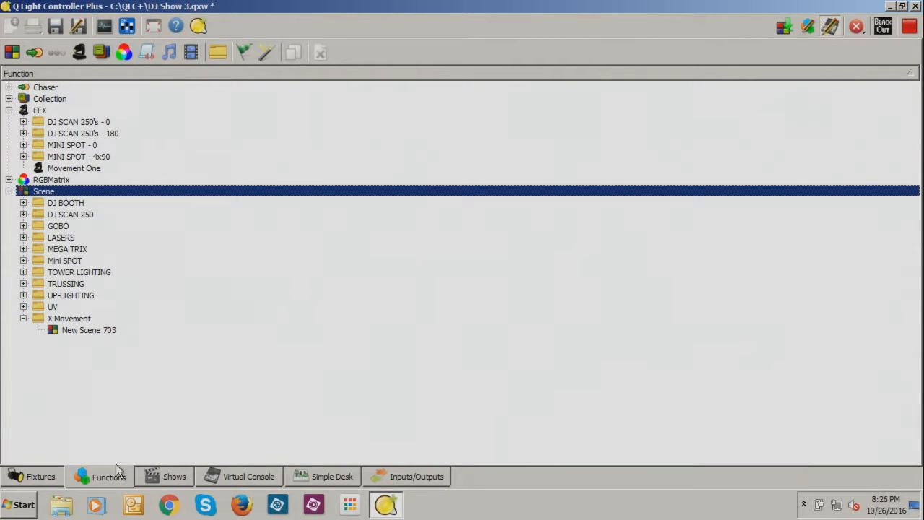
{"action": "left_click", "coordinate": [88, 329]}
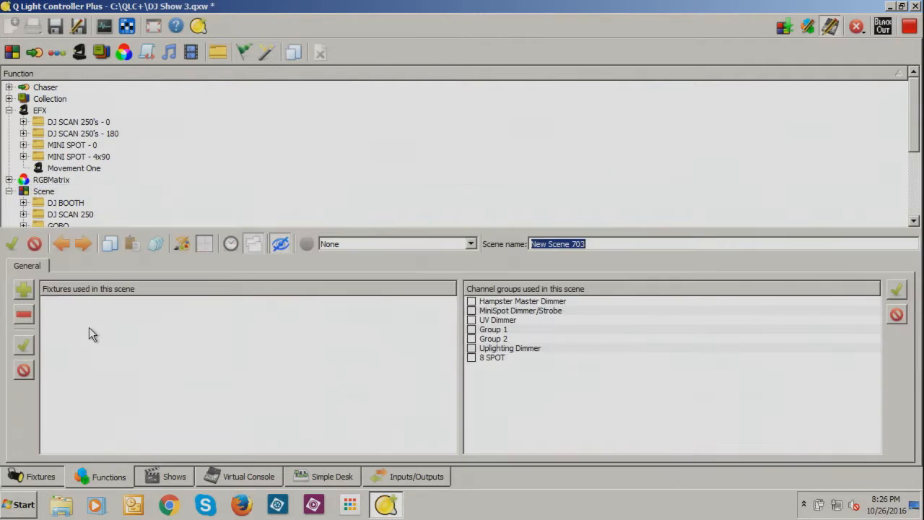
Add Mini Spot #1 through Mini Spot #4 from the Mini Spot - RGB Group to the new scene
{"action": "left_click", "coordinate": [23, 289]}
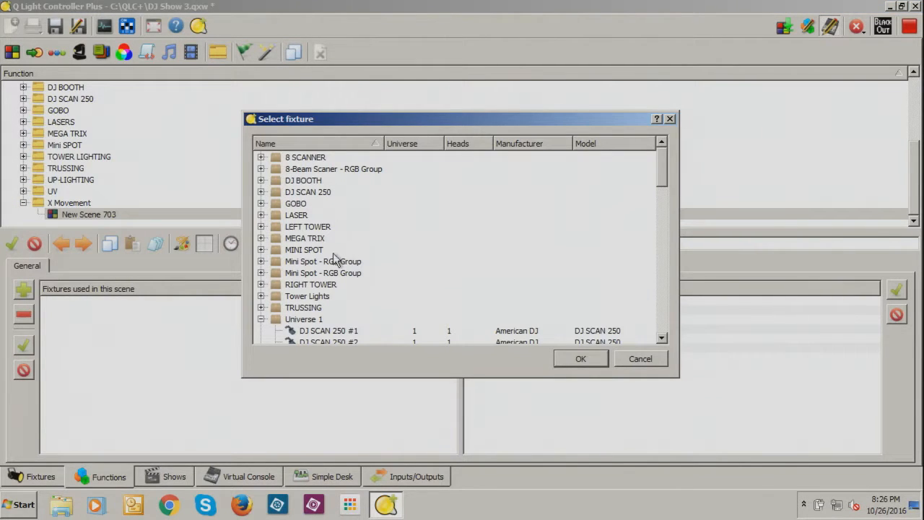
{"action": "left_click", "coordinate": [261, 261]}
{"action": "left_click", "coordinate": [321, 276]}
{"action": "left_click", "coordinate": [330, 307], "text": "shift"}
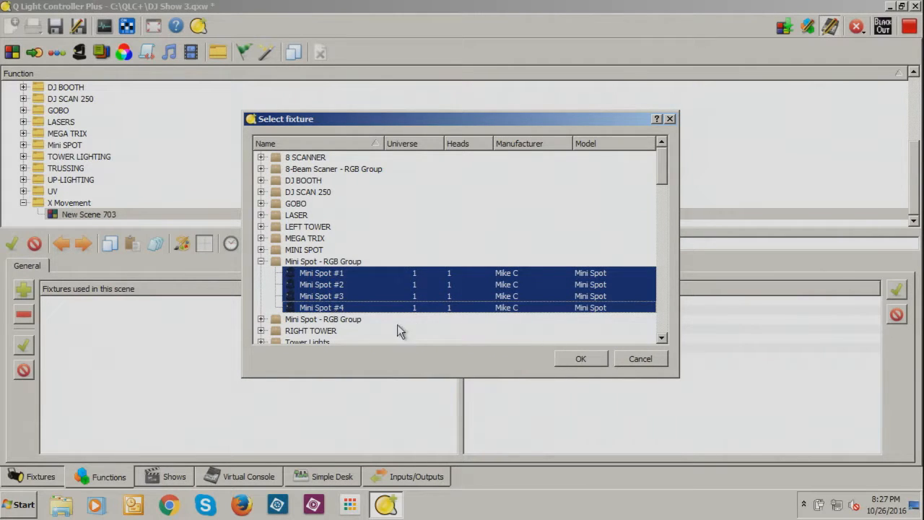
{"action": "left_click", "coordinate": [581, 358]}
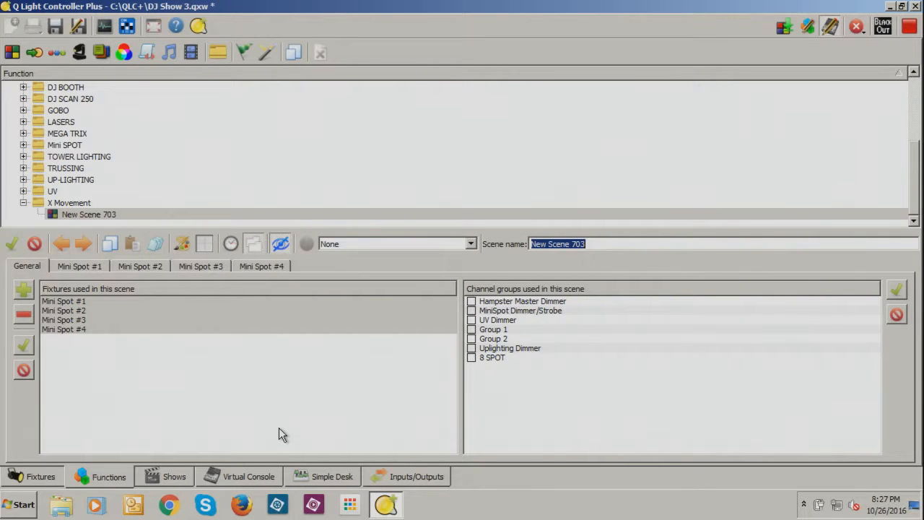
Enable the red, green and blue channels of Mini Spot #1 in the scene and raise all three to full
{"action": "left_click", "coordinate": [101, 267]}
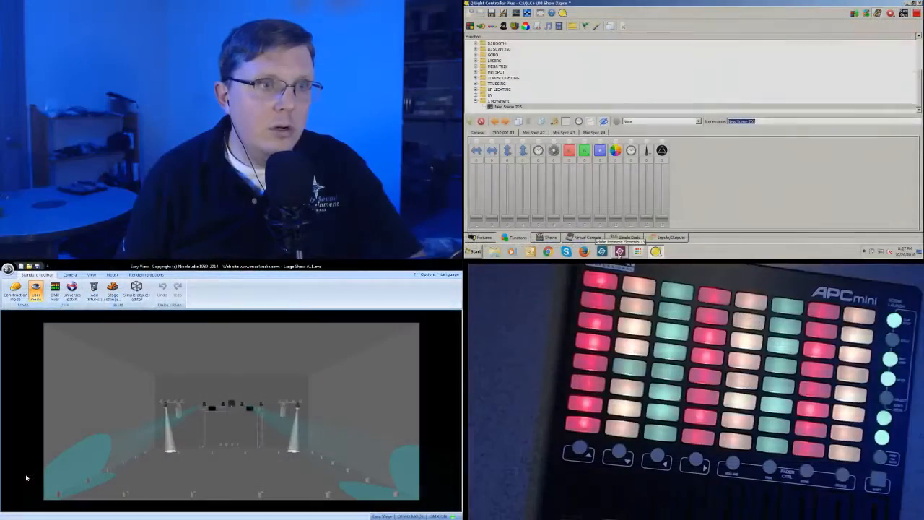
{"action": "left_click", "coordinate": [718, 173]}
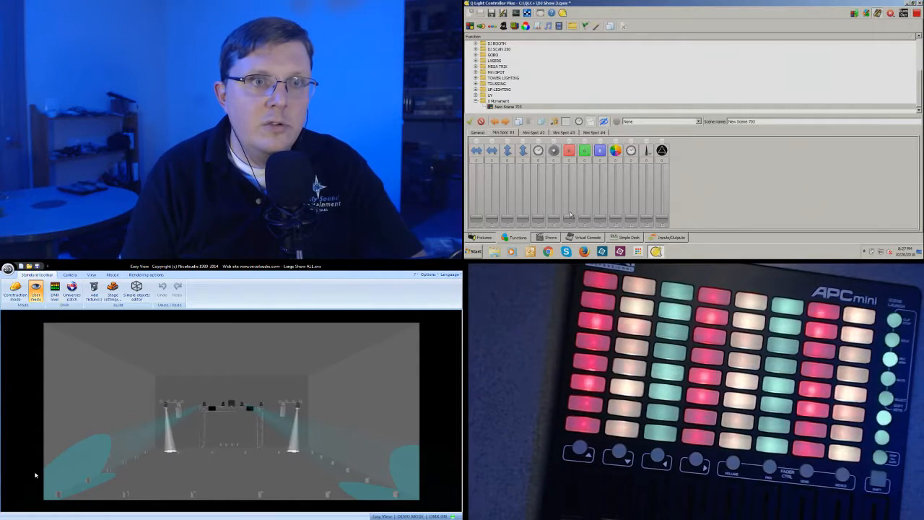
{"action": "left_click", "coordinate": [570, 142]}
{"action": "left_click", "coordinate": [584, 141]}
{"action": "left_click", "coordinate": [601, 142]}
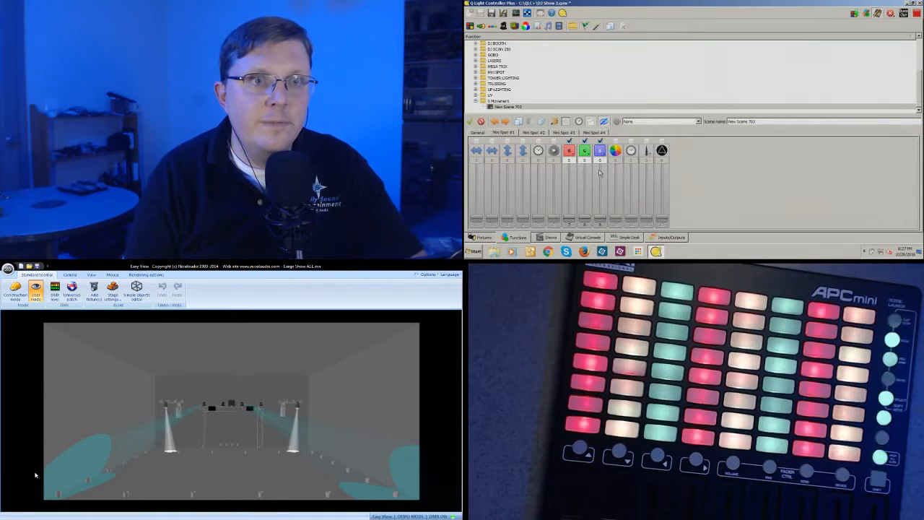
{"action": "left_click_drag", "start_coordinate": [569, 218], "coordinate": [570, 168]}
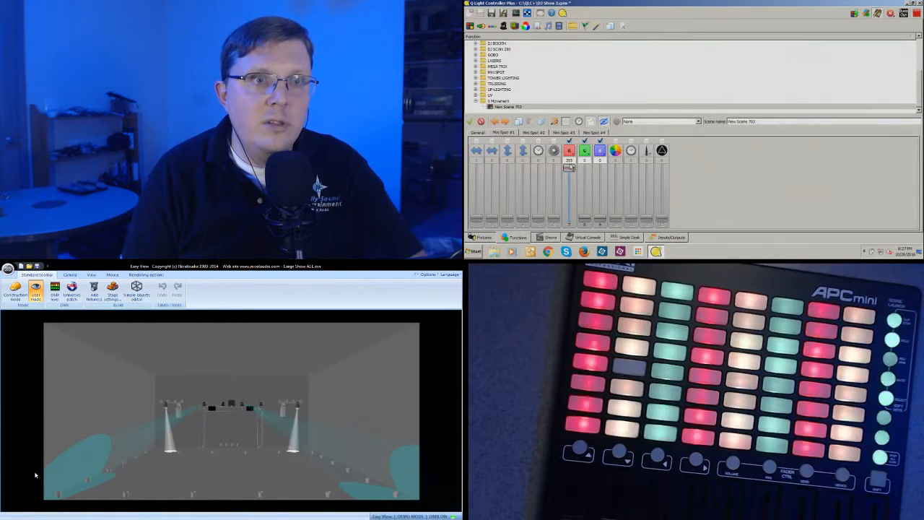
{"action": "left_click_drag", "start_coordinate": [585, 218], "coordinate": [584, 167]}
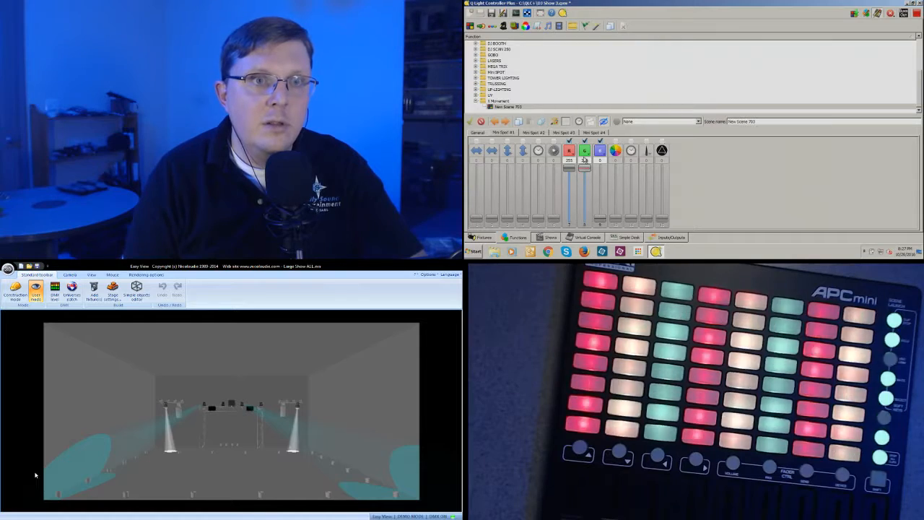
{"action": "left_click_drag", "start_coordinate": [600, 218], "coordinate": [599, 153]}
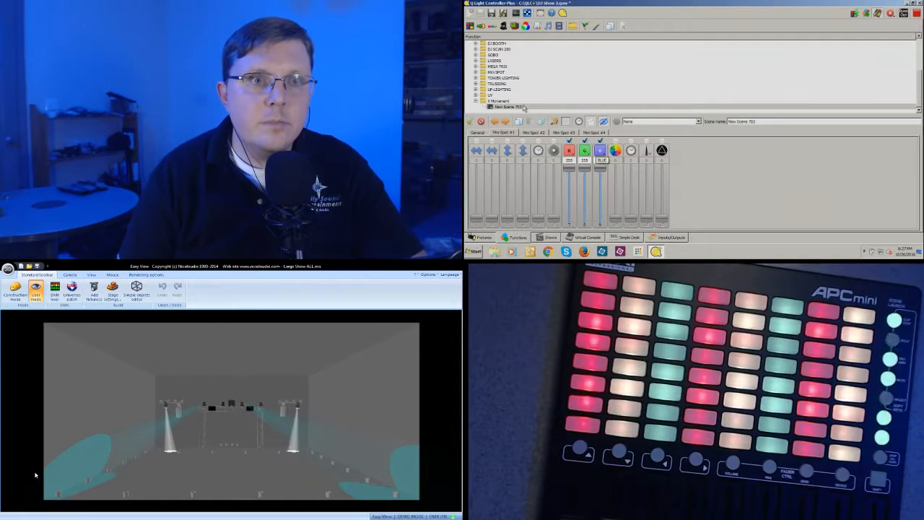
From the Simple Desk, switch to Design mode to stop the running functions, and return to Operate mode
{"action": "left_click", "coordinate": [625, 238]}
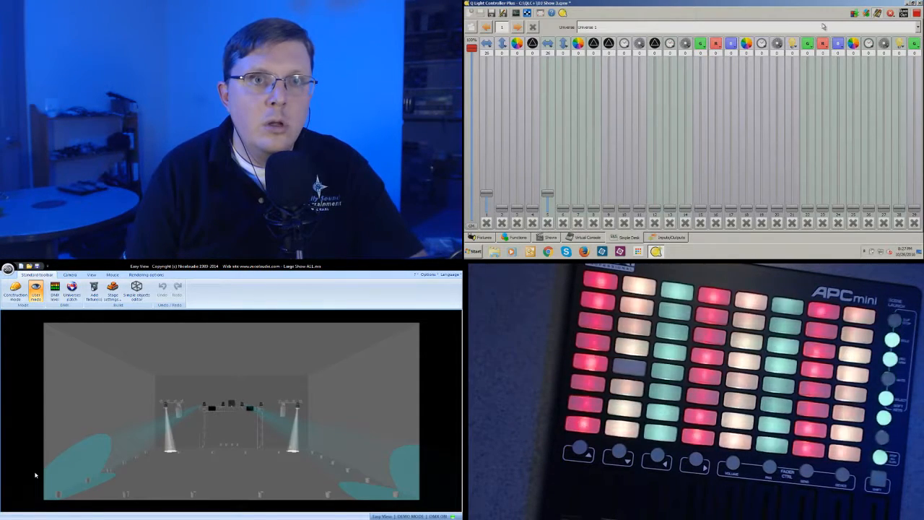
{"action": "left_click", "coordinate": [916, 16]}
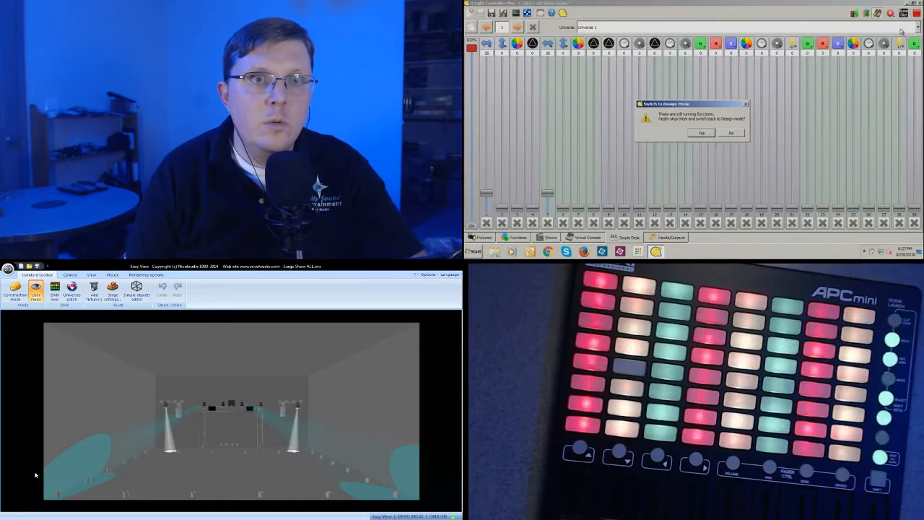
{"action": "left_click", "coordinate": [701, 133]}
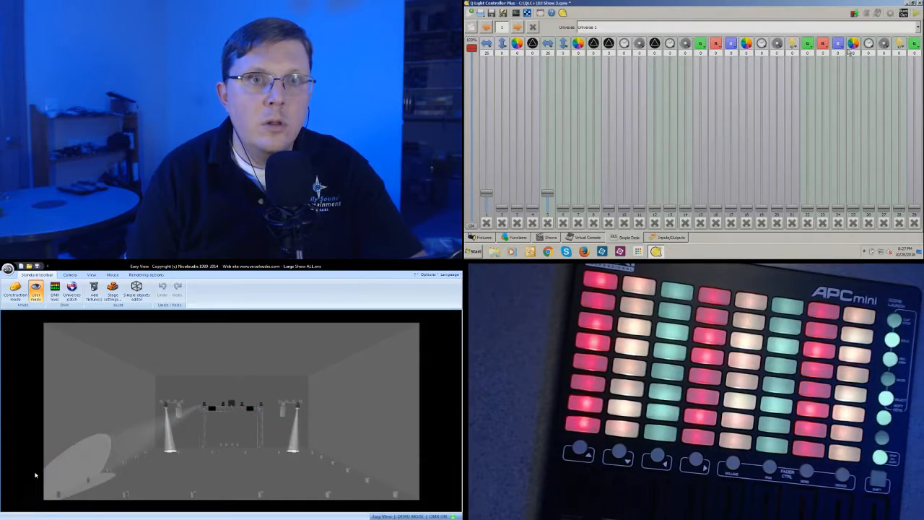
{"action": "left_click", "coordinate": [915, 14]}
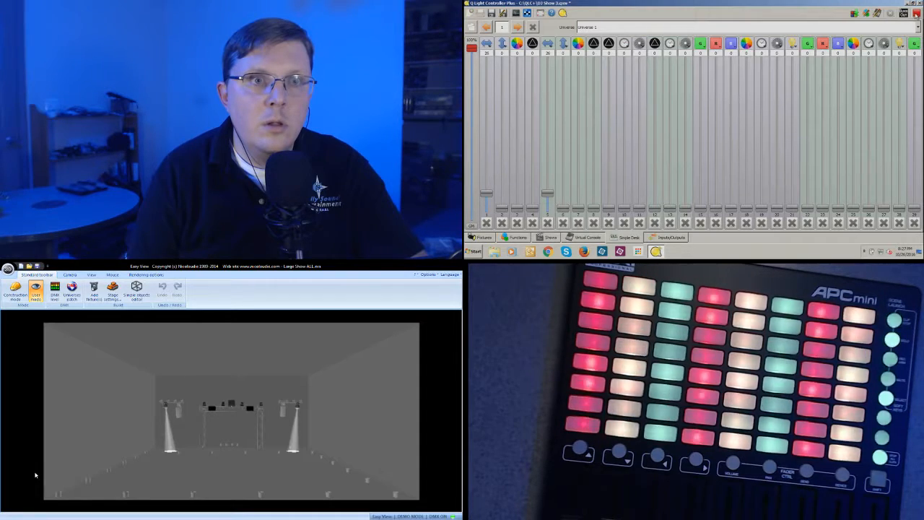
Return to Design mode and go back to the function manager with the new X Movement scene open for editing
{"action": "left_click", "coordinate": [912, 16]}
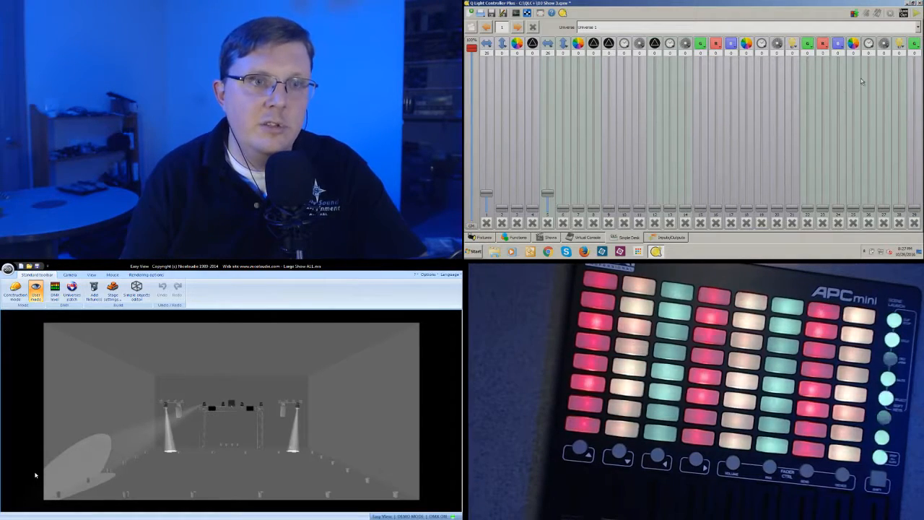
{"action": "left_click", "coordinate": [564, 239]}
{"action": "left_click", "coordinate": [547, 238]}
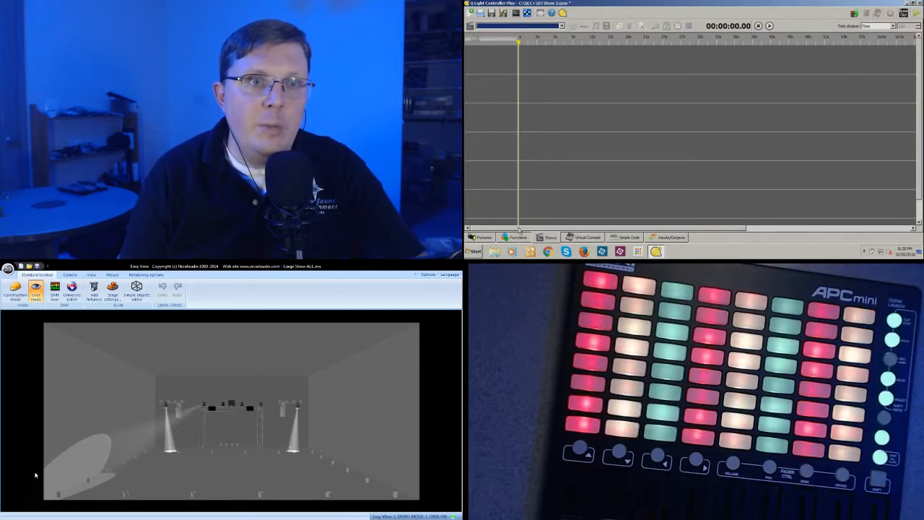
{"action": "left_click", "coordinate": [516, 238]}
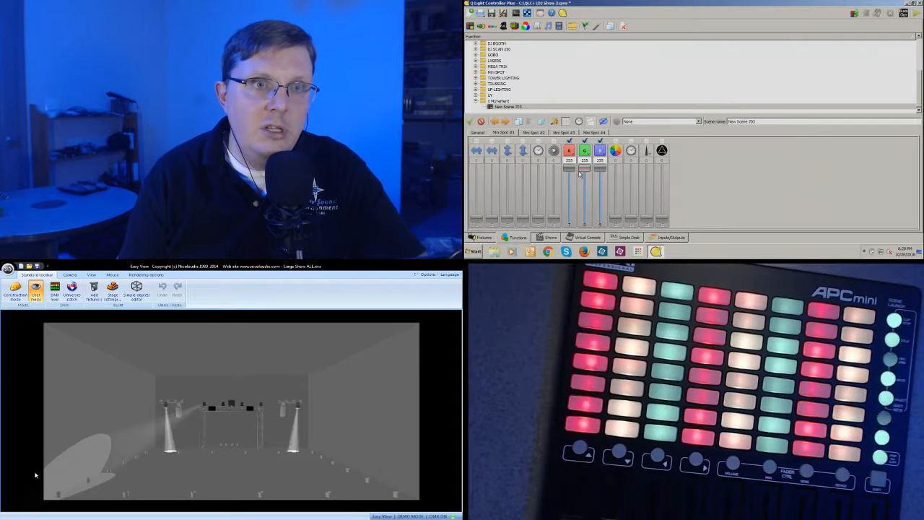
Lower Mini Spot #1's green and blue to 0 and disable both channels, leaving only its red channel enabled at 255
{"action": "left_click_drag", "start_coordinate": [582, 174], "coordinate": [584, 223]}
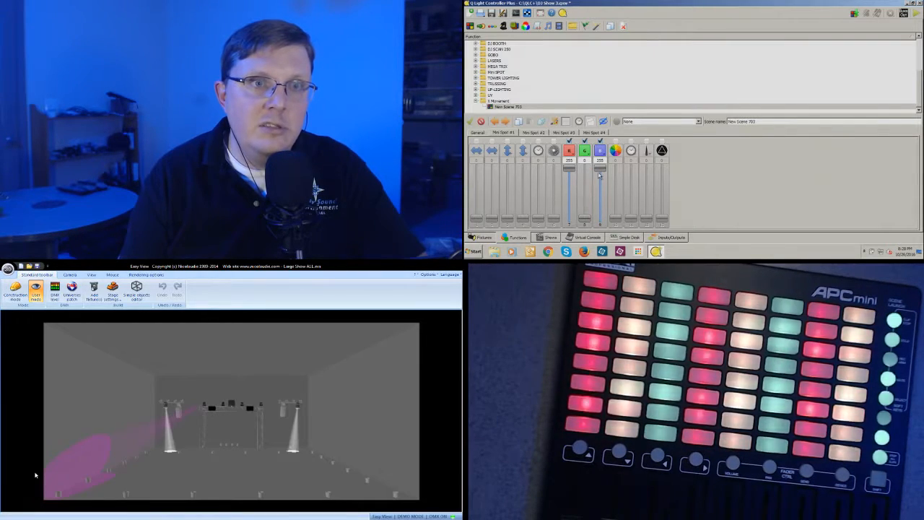
{"action": "left_click_drag", "start_coordinate": [599, 167], "coordinate": [599, 218]}
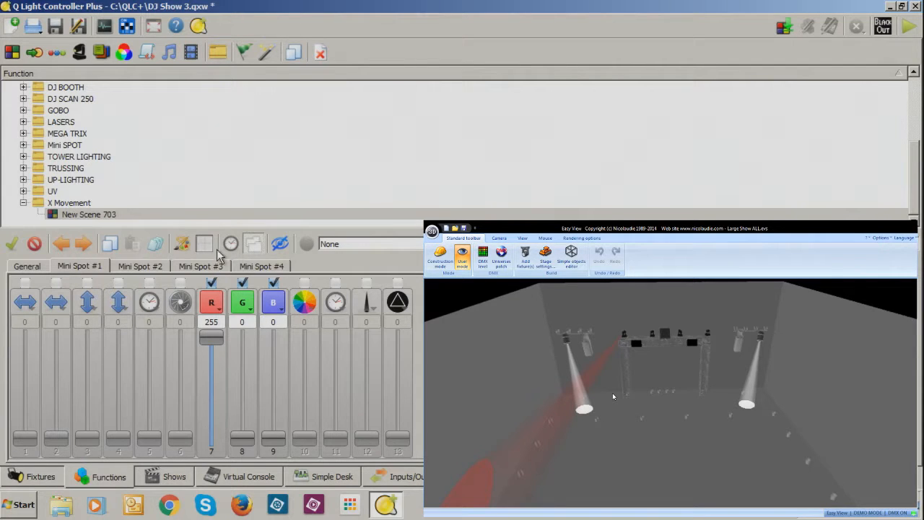
{"action": "left_click", "coordinate": [211, 282]}
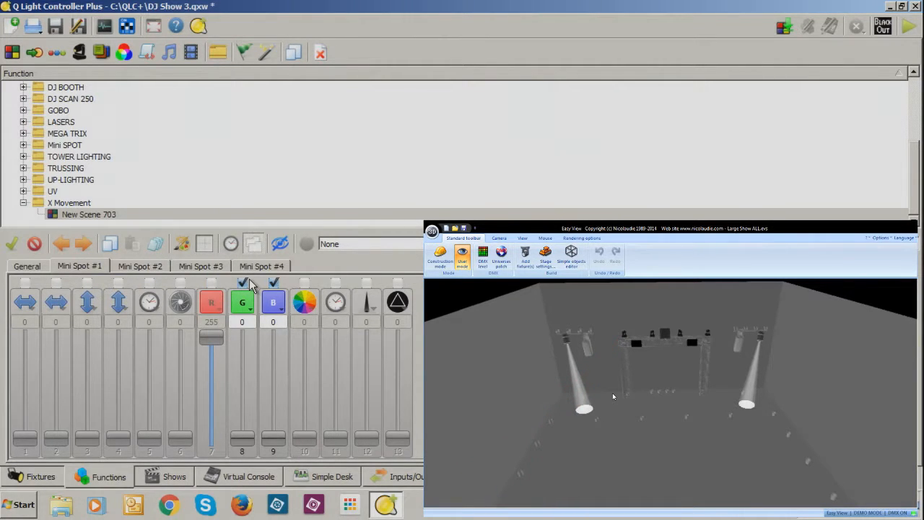
{"action": "left_click", "coordinate": [243, 282]}
{"action": "left_click", "coordinate": [273, 282]}
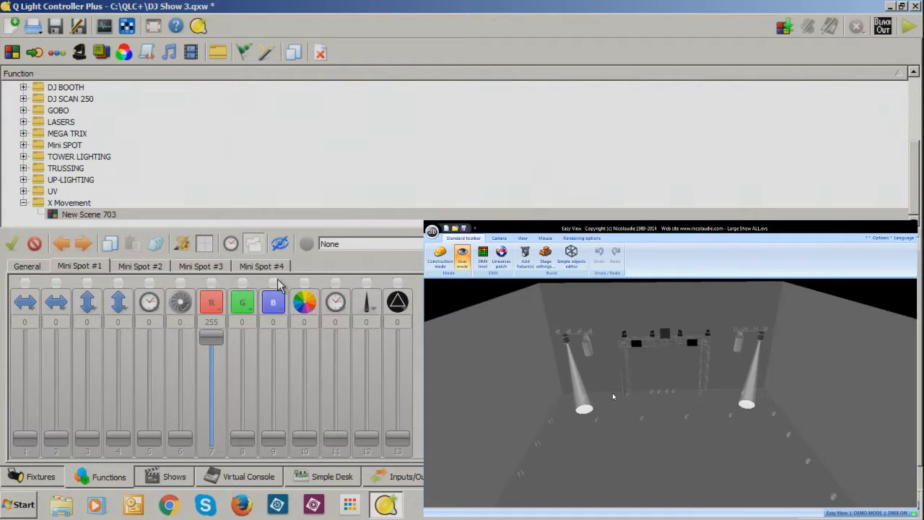
{"action": "left_click", "coordinate": [210, 282]}
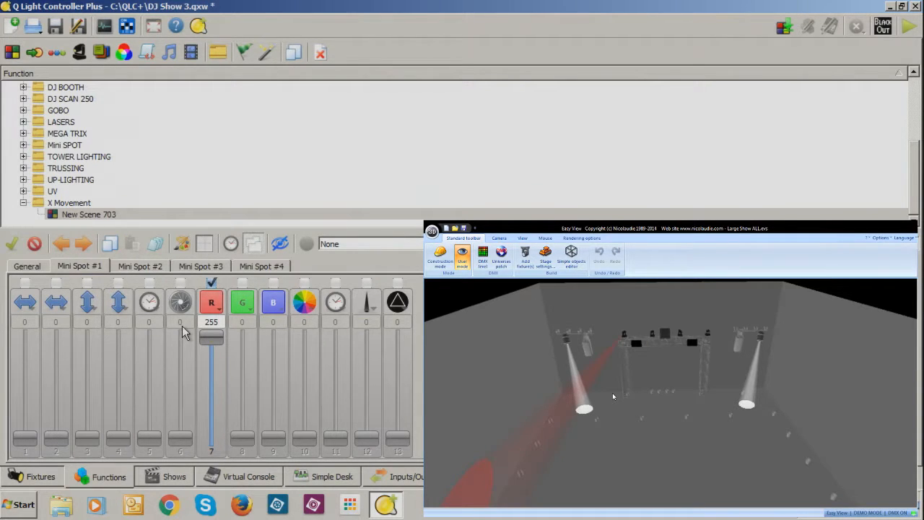
Enable the coarse and fine pan and tilt channels (1 to 4) of Mini Spot #1 in the scene
{"action": "left_click", "coordinate": [25, 283]}
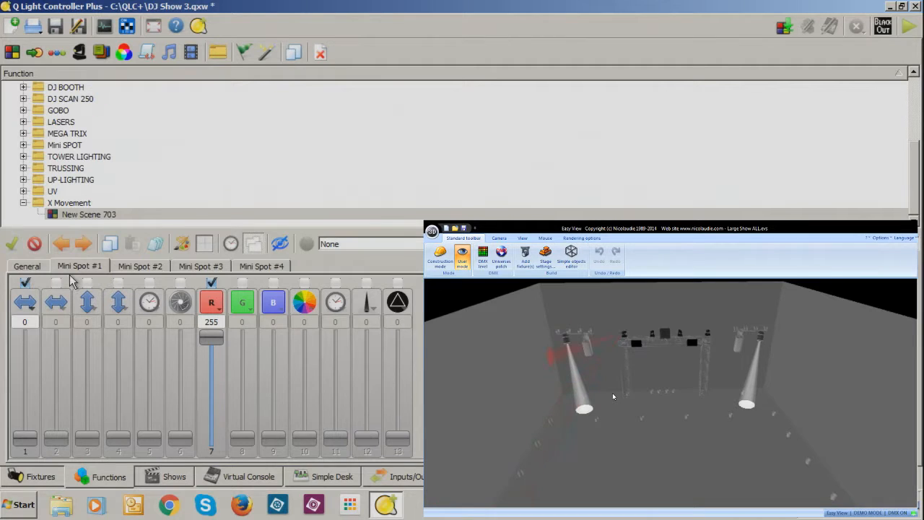
{"action": "left_click", "coordinate": [87, 283]}
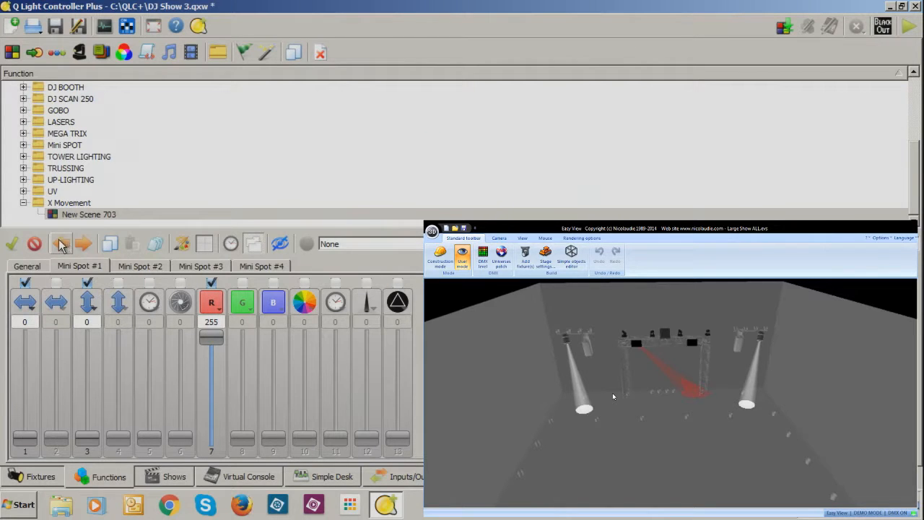
{"action": "left_click", "coordinate": [56, 281]}
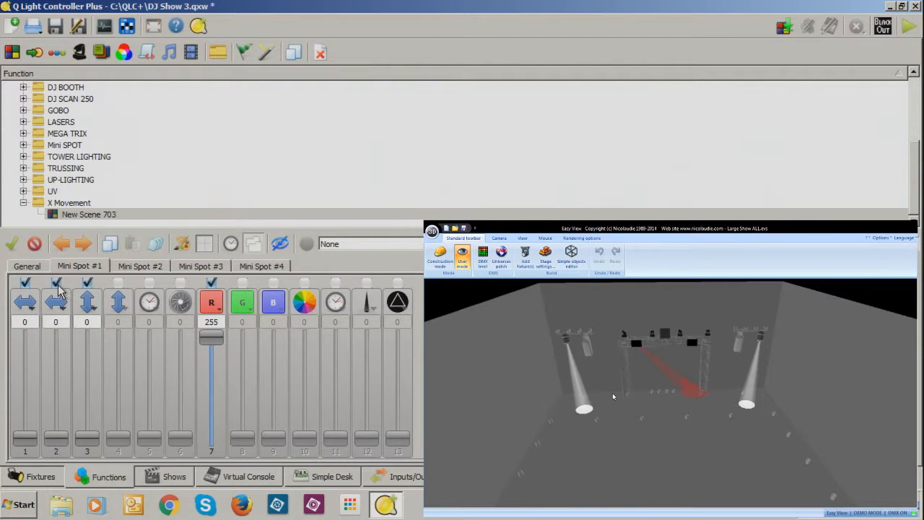
{"action": "left_click", "coordinate": [118, 281]}
Set Mini Spot #1's coarse pan channel to 127
{"action": "left_click_drag", "start_coordinate": [27, 442], "coordinate": [32, 398]}
{"action": "left_click", "coordinate": [29, 306]}
{"action": "left_click", "coordinate": [11, 322]}
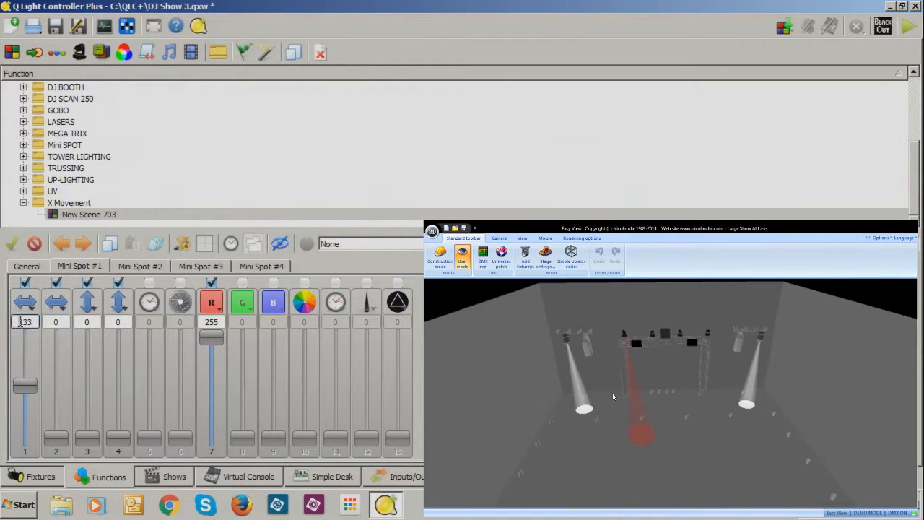
{"action": "double_click", "coordinate": [35, 321]}
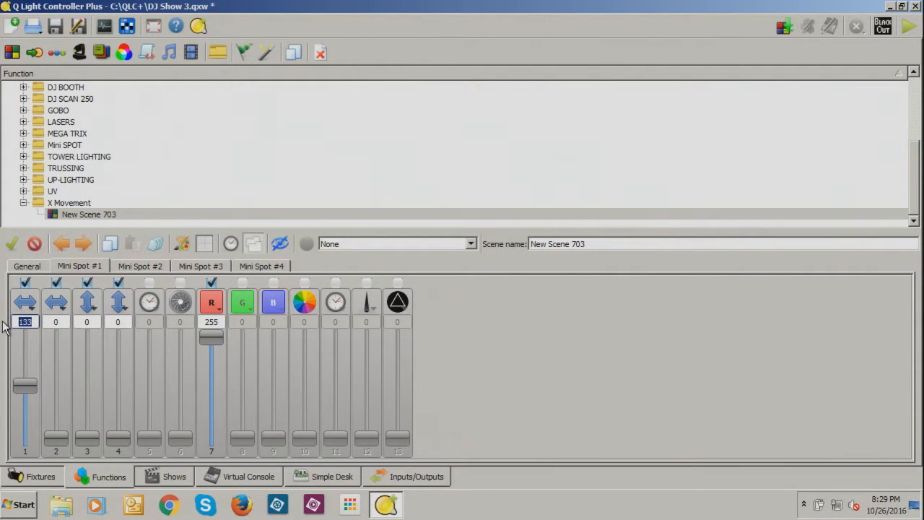
{"action": "left_click", "coordinate": [29, 322]}
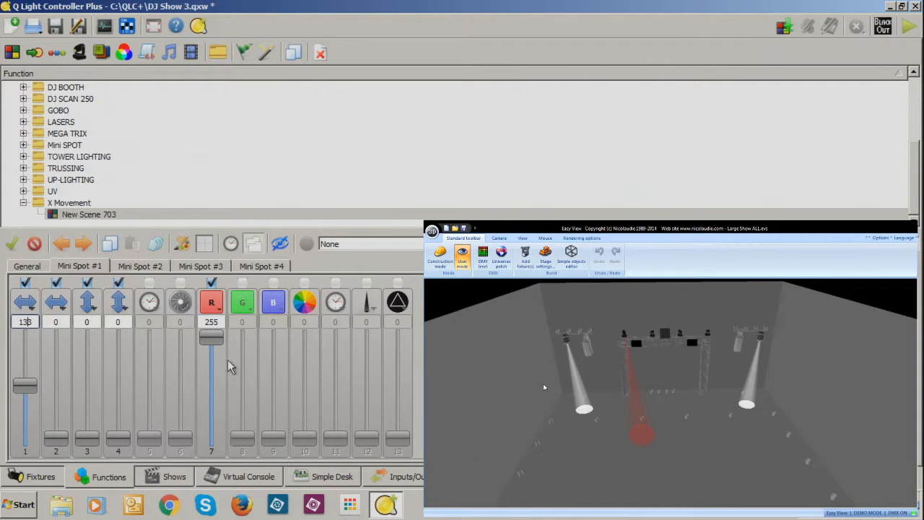
{"action": "left_click_drag", "start_coordinate": [34, 323], "coordinate": [16, 322]}
{"action": "type", "text": "127"}
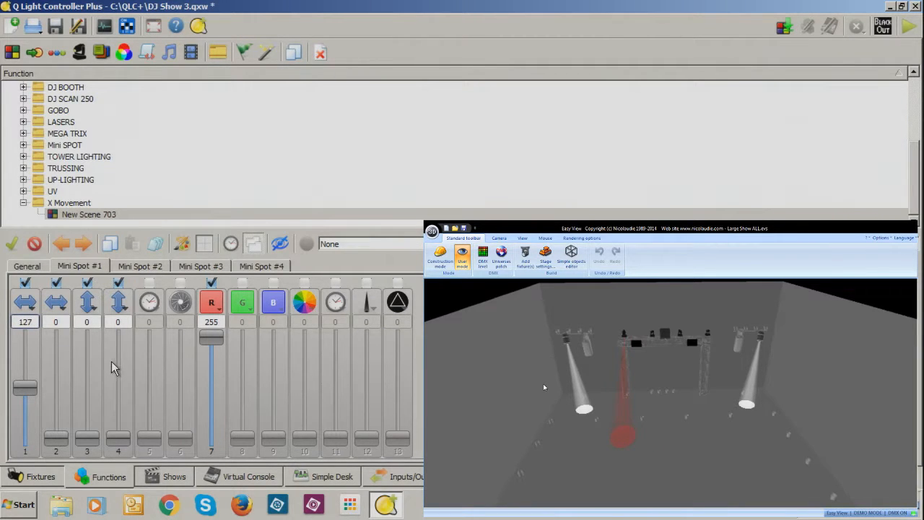
Try Mini Spot #1's coarse tilt at 56 and return it to 0
{"action": "left_click_drag", "start_coordinate": [87, 438], "coordinate": [85, 448]}
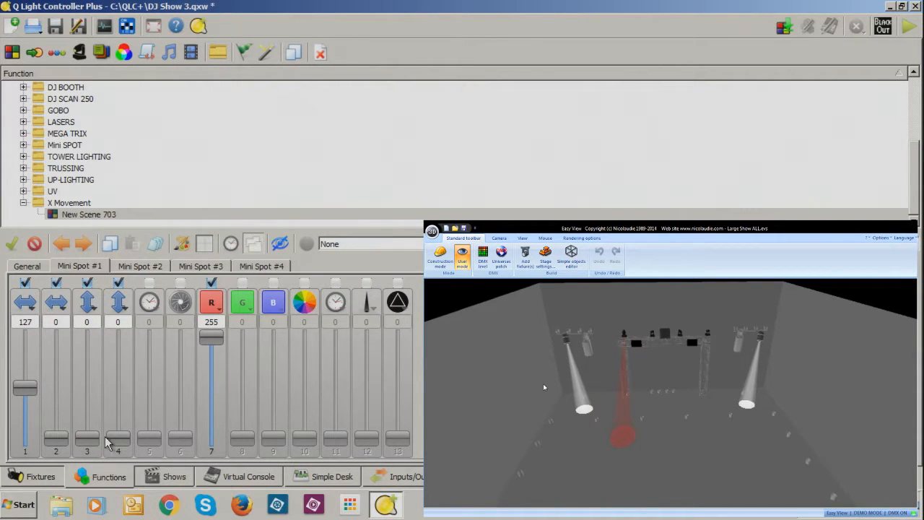
{"action": "mouse_move", "coordinate": [87, 439]}
{"action": "left_mouse_down"}
{"action": "mouse_move", "coordinate": [88, 340]}
{"action": "mouse_move", "coordinate": [88, 424]}
{"action": "left_mouse_up"}
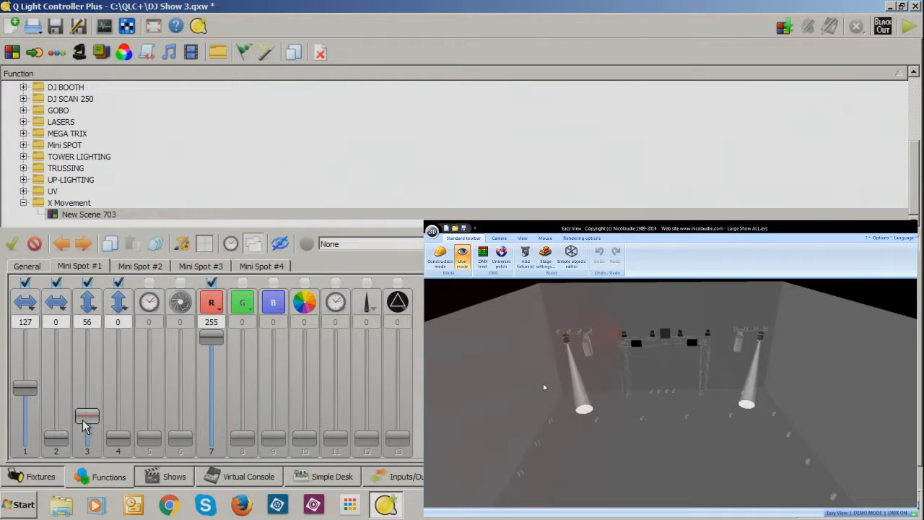
{"action": "left_click_drag", "start_coordinate": [84, 423], "coordinate": [86, 440]}
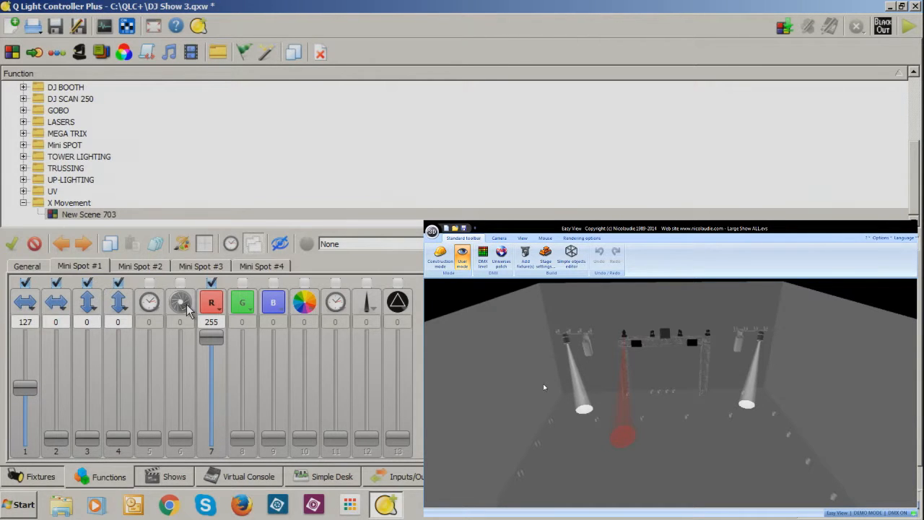
Copy Mini Spot #1's current values to all fixtures, and disable its red channel
{"action": "left_click", "coordinate": [157, 246]}
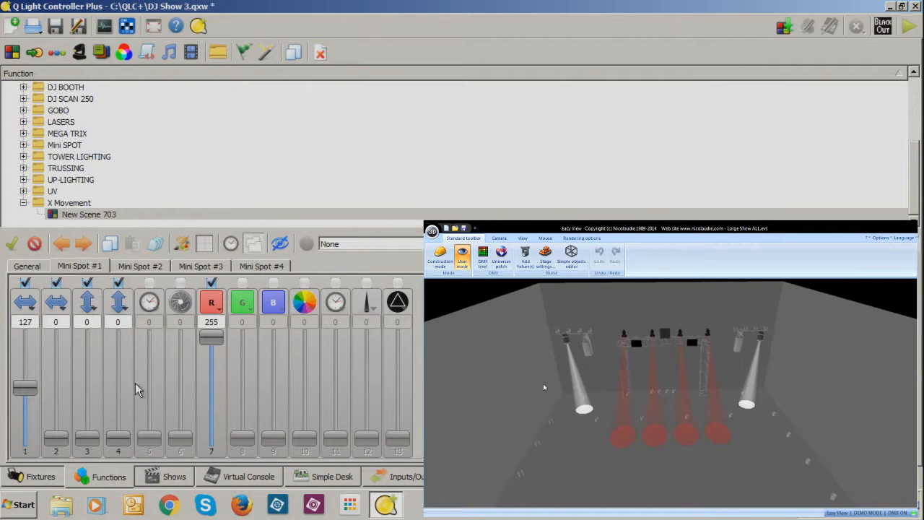
{"action": "left_click", "coordinate": [212, 282]}
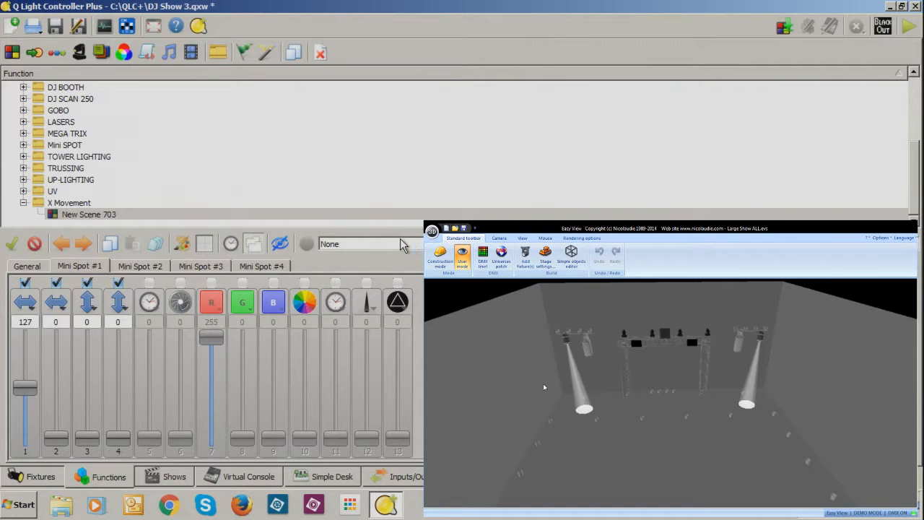
Rename the new scene in the X Movement folder to "Dramatic Openning Low"
{"action": "left_click", "coordinate": [106, 215]}
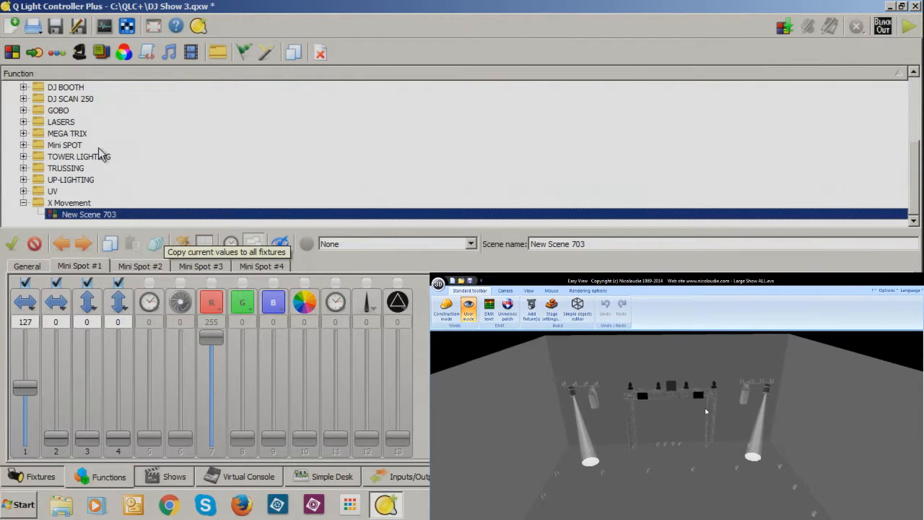
{"action": "triple_click", "coordinate": [658, 243]}
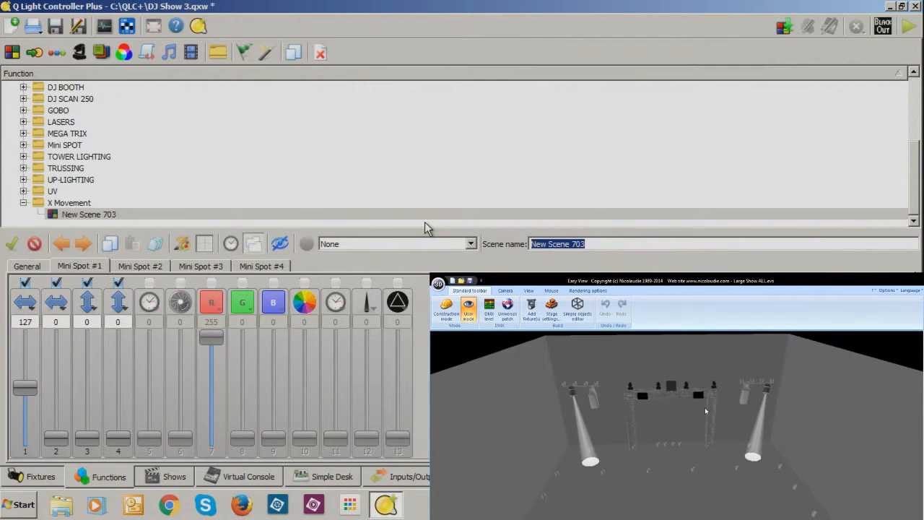
{"action": "type", "text": "Dr"}
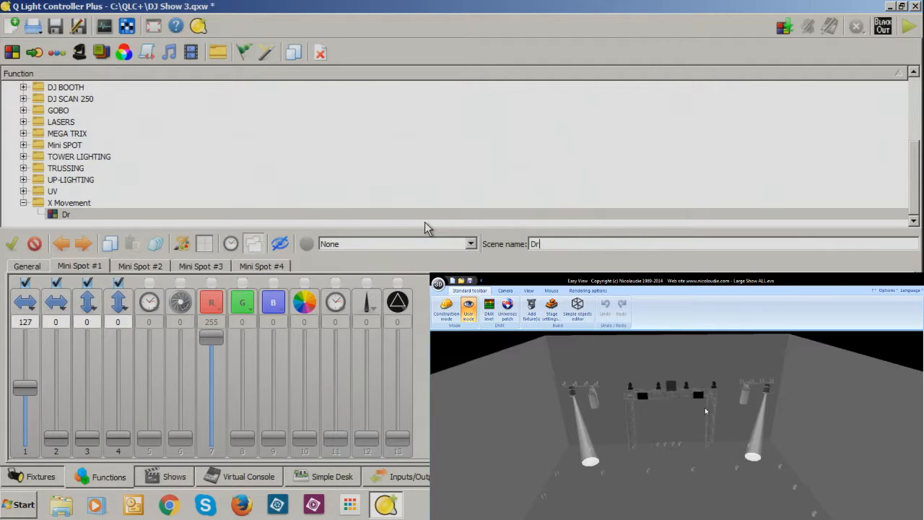
{"action": "type", "text": "amatic Openning Low"}
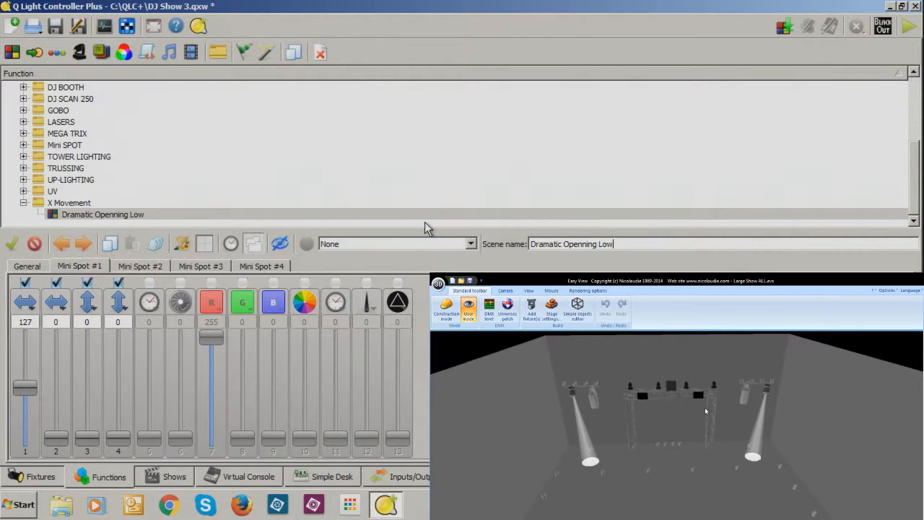
Clone the Dramatic Openning Low scene and rename the copy to "Dramatic Openning High"
{"action": "right_click", "coordinate": [85, 220]}
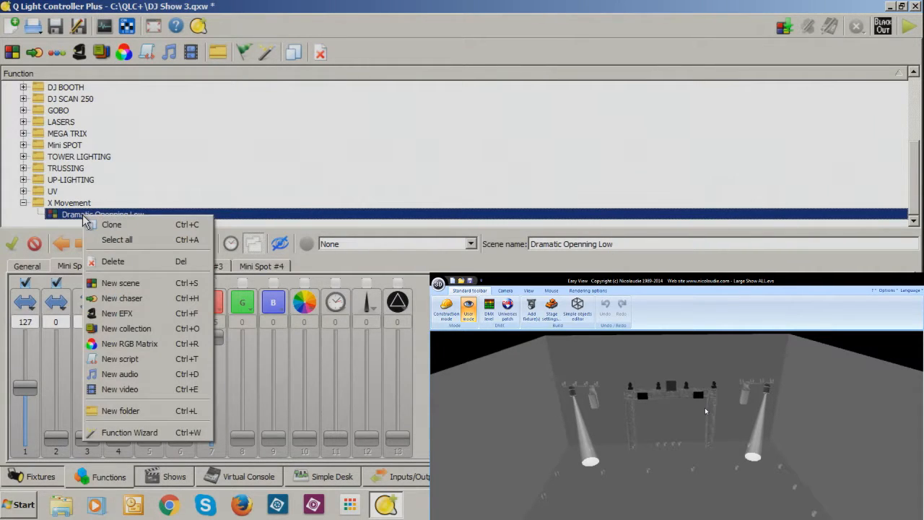
{"action": "left_click", "coordinate": [111, 225]}
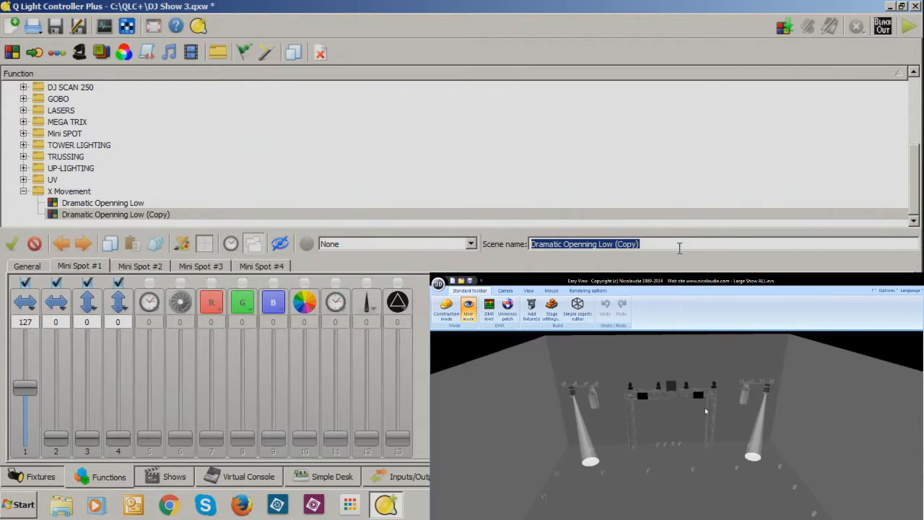
{"action": "left_click_drag", "start_coordinate": [679, 248], "coordinate": [601, 247]}
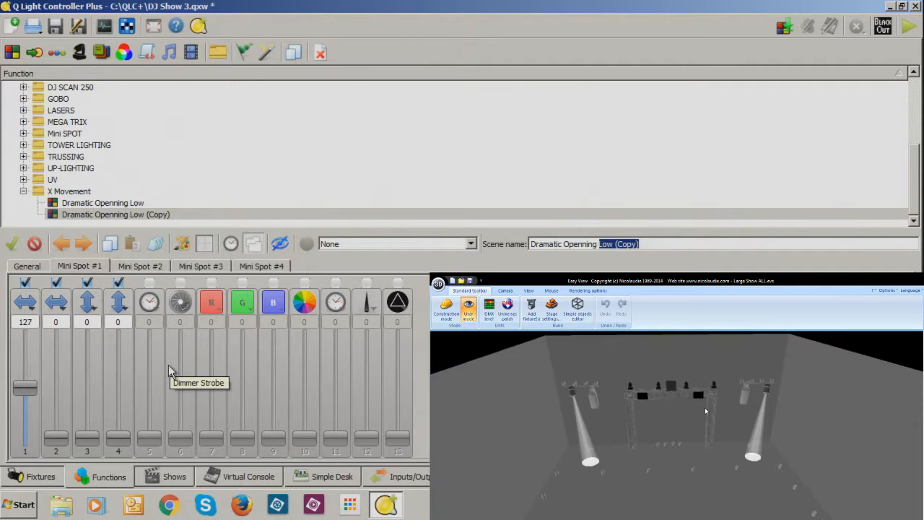
{"action": "type", "text": "High"}
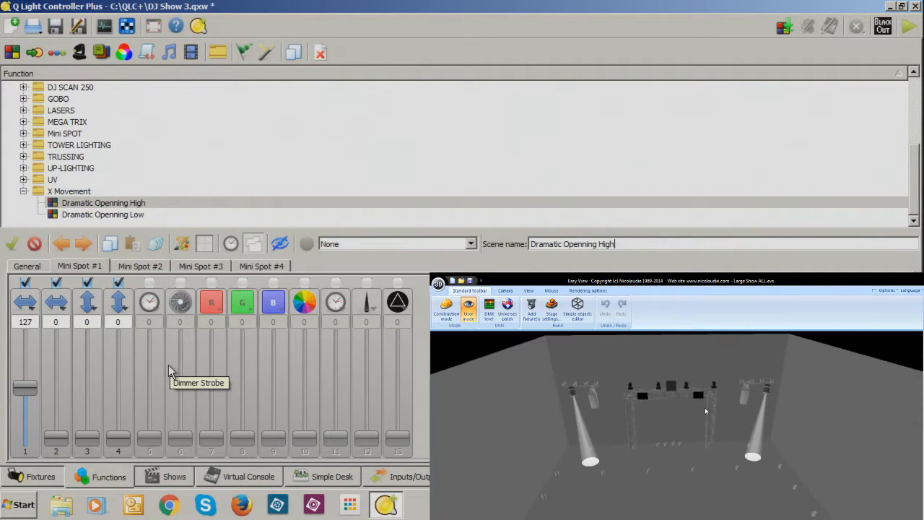
Set Mini Spot #1's coarse tilt channel to 56 in the Dramatic Openning High scene
{"action": "left_click", "coordinate": [98, 322]}
{"action": "left_click_drag", "start_coordinate": [98, 321], "coordinate": [72, 321]}
{"action": "type", "text": "5"}
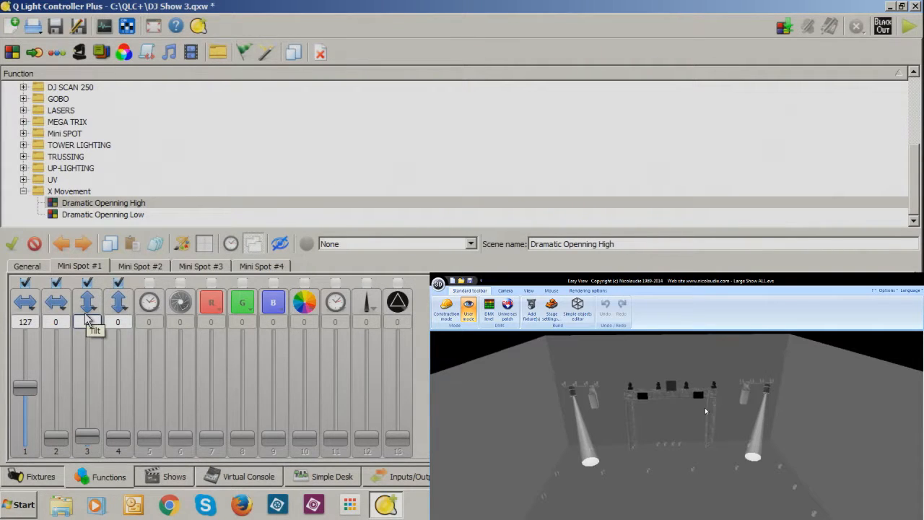
{"action": "type", "text": "6"}
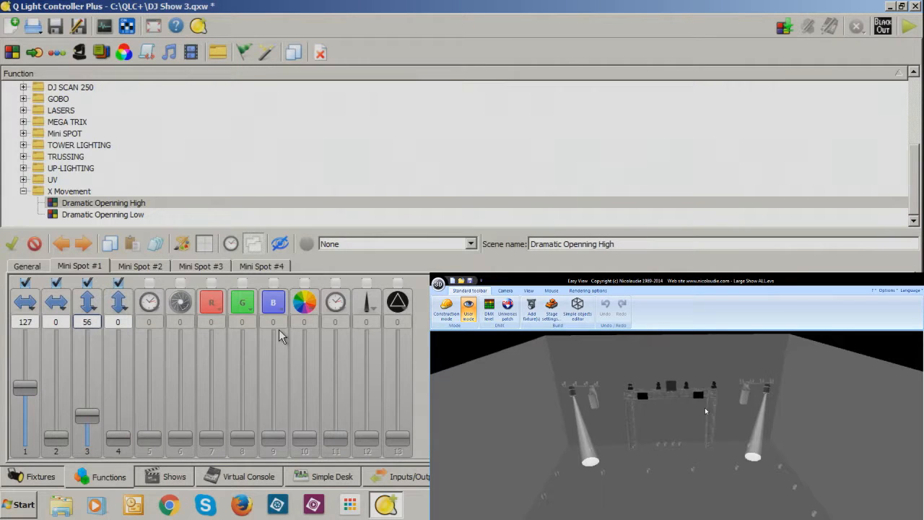
Preview Mini Spot #1's raised tilt by bringing its red channel to 255, and reset and disable red again
{"action": "left_click", "coordinate": [212, 282]}
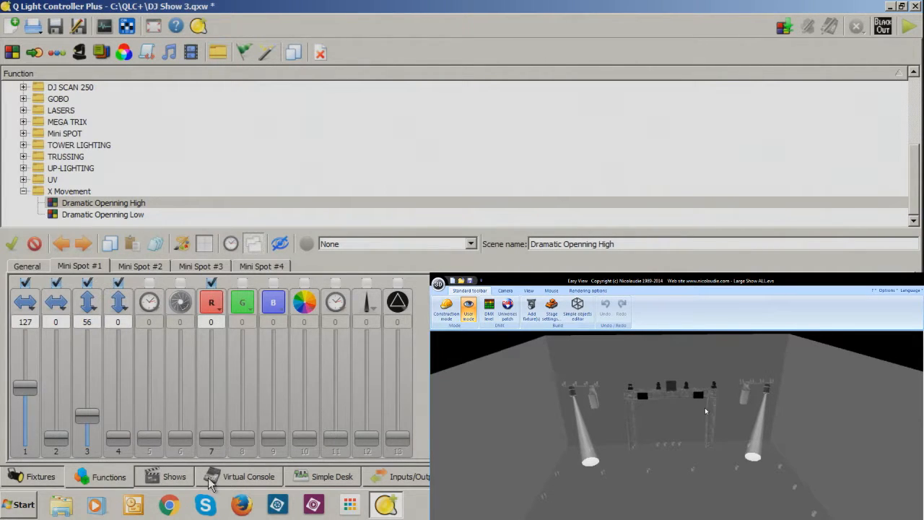
{"action": "left_click_drag", "start_coordinate": [211, 438], "coordinate": [220, 337]}
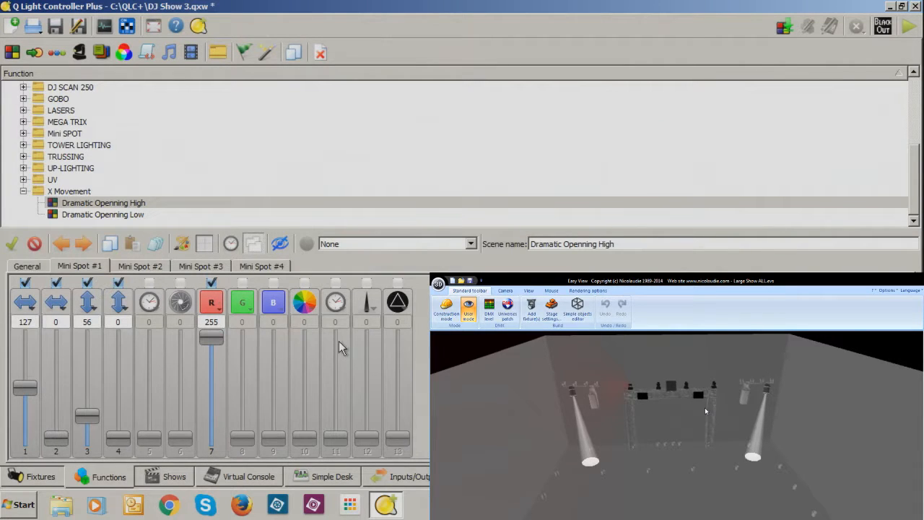
{"action": "left_click_drag", "start_coordinate": [209, 333], "coordinate": [210, 438]}
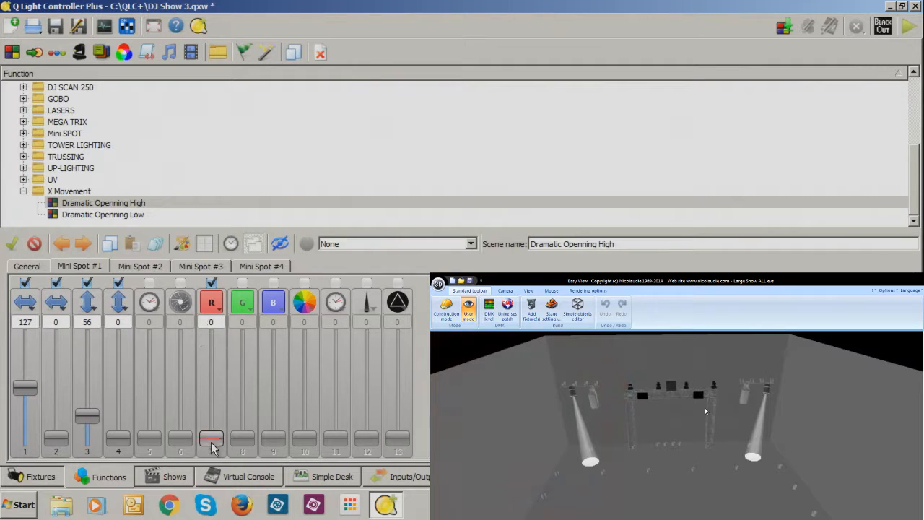
{"action": "left_click", "coordinate": [211, 282]}
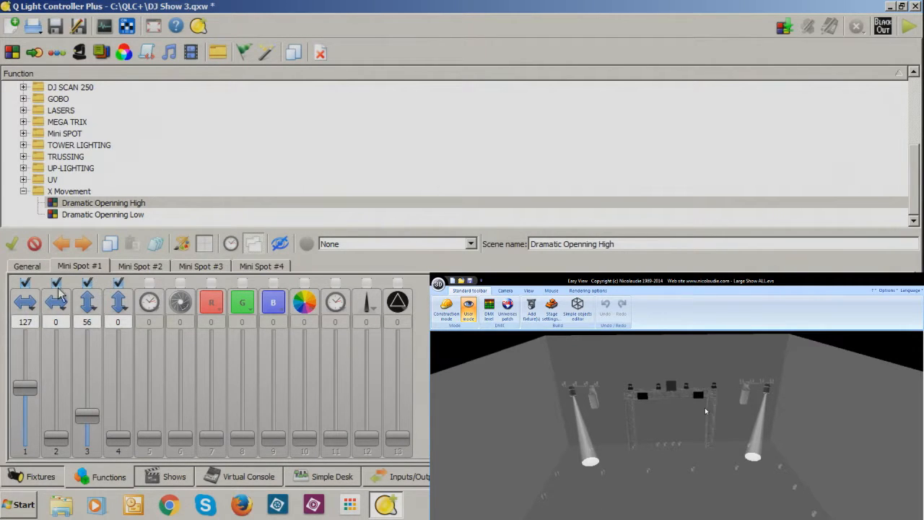
Check the pan and tilt values of Mini Spot #2, #3 and #4 in the Dramatic Openning High scene
{"action": "left_click", "coordinate": [144, 265]}
{"action": "left_click", "coordinate": [195, 268]}
{"action": "left_click", "coordinate": [263, 267]}
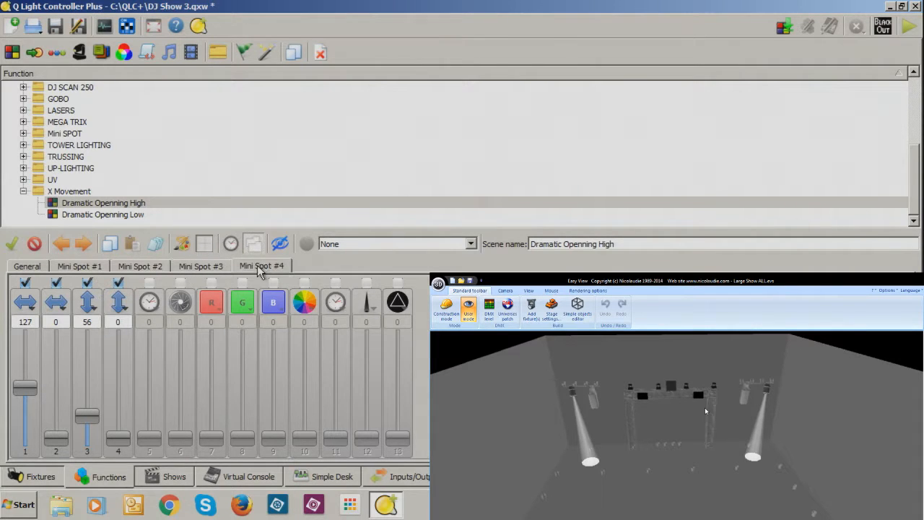
Recheck the fixture list and the pan and tilt values of all four Mini Spots in the Dramatic Openning High scene
{"action": "left_click", "coordinate": [208, 266]}
{"action": "left_click", "coordinate": [150, 267]}
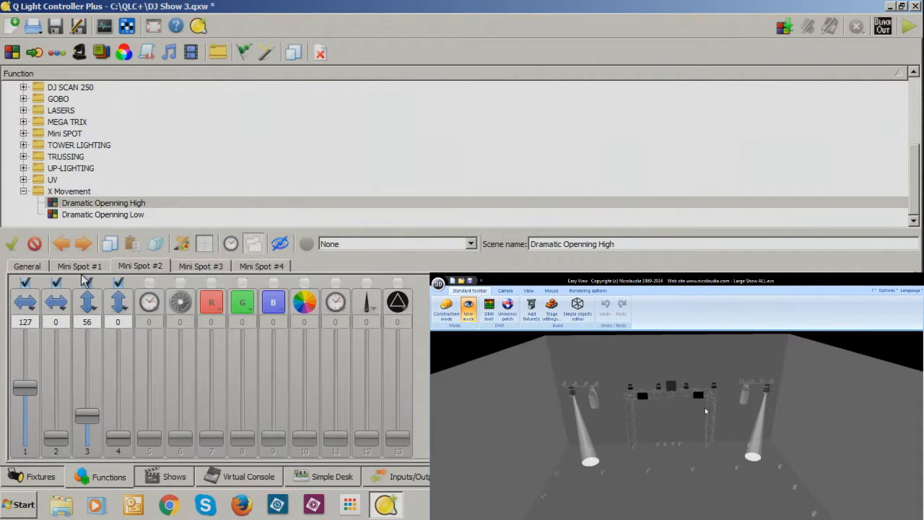
{"action": "left_click", "coordinate": [93, 269]}
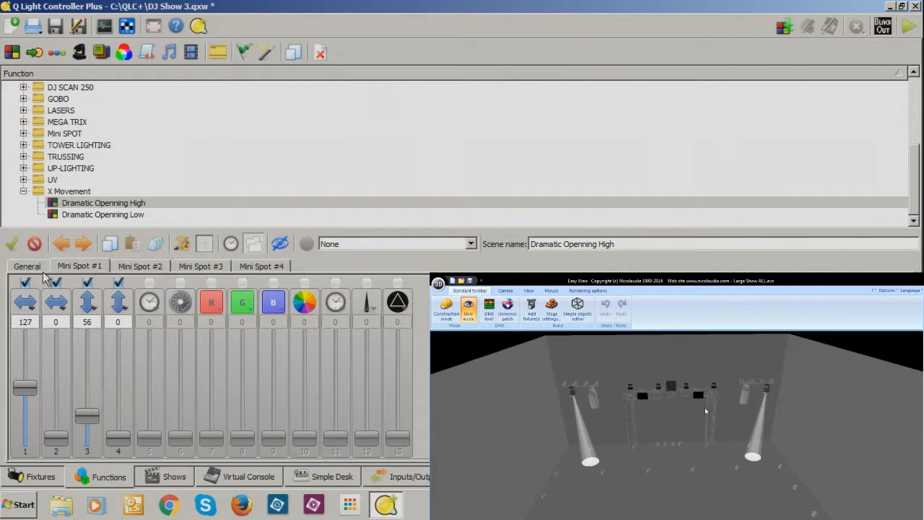
{"action": "left_click", "coordinate": [22, 273]}
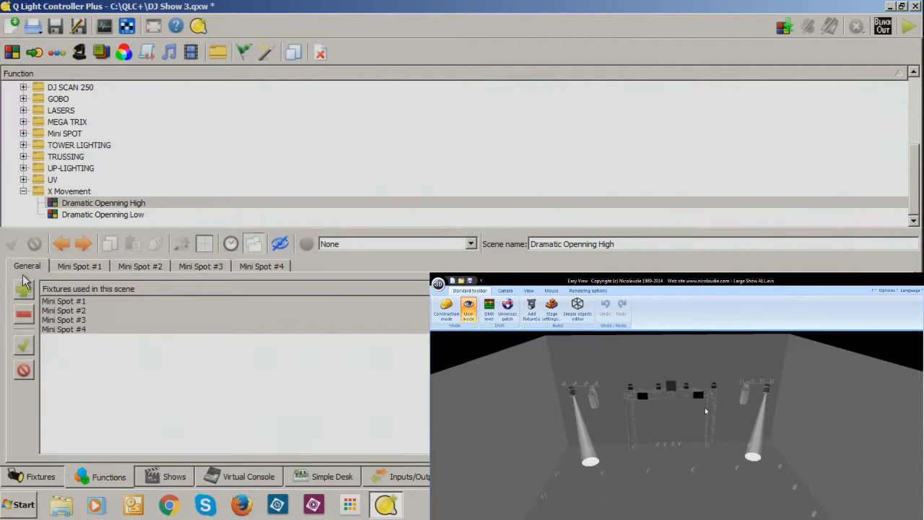
{"action": "left_click", "coordinate": [96, 264]}
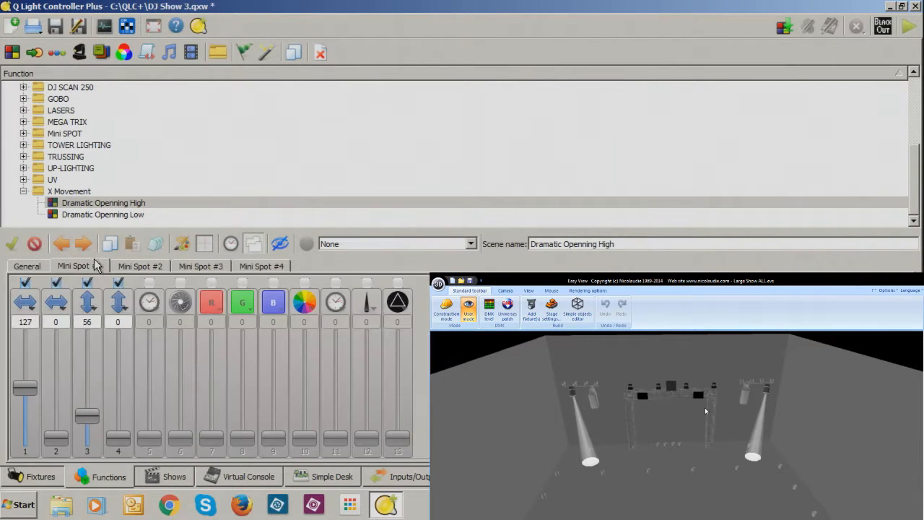
{"action": "left_click", "coordinate": [144, 265]}
{"action": "left_click", "coordinate": [204, 266]}
{"action": "left_click", "coordinate": [261, 266]}
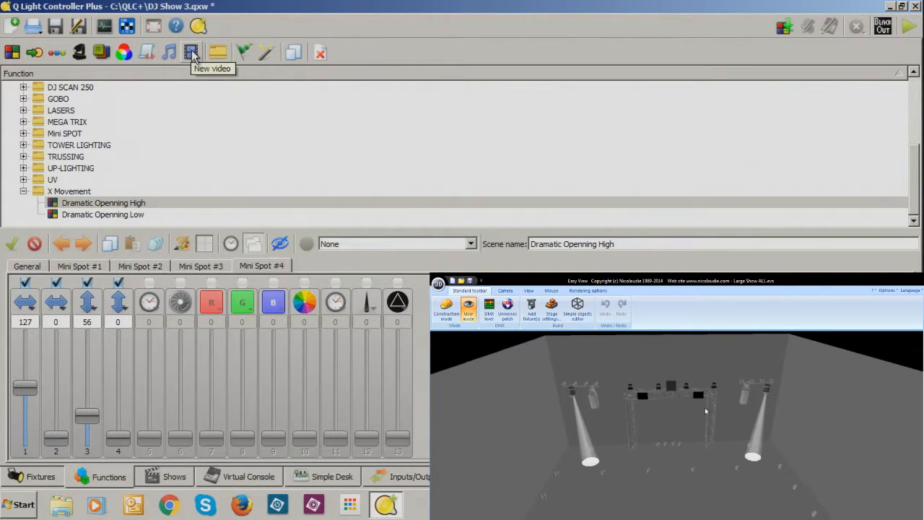
Try to move a new sequence from under Dramatic Openning High directly into the X Movement folder, and delete that sequence
{"action": "left_click", "coordinate": [56, 53]}
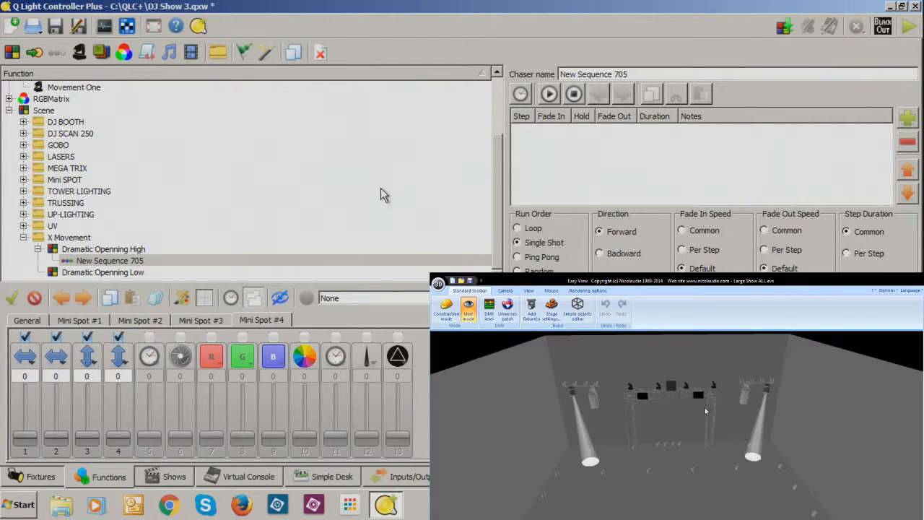
{"action": "left_click", "coordinate": [102, 265]}
{"action": "left_click_drag", "start_coordinate": [101, 268], "coordinate": [101, 241]}
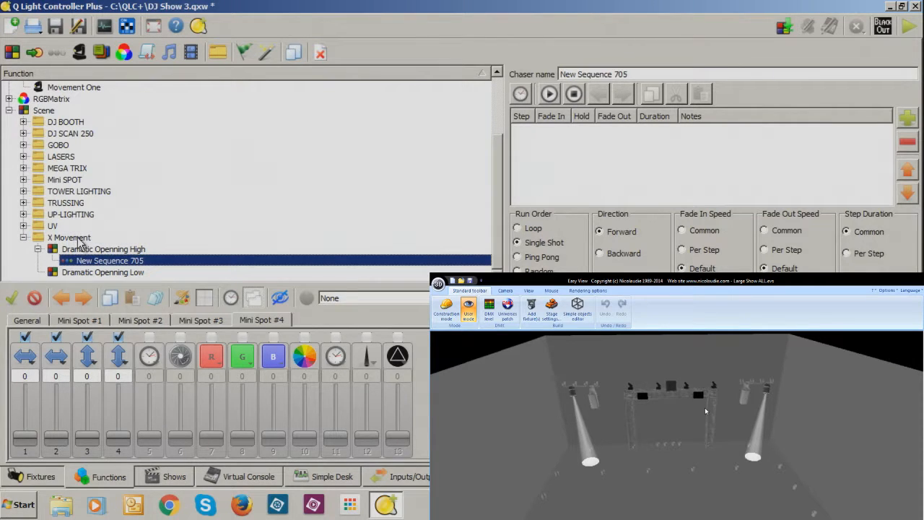
{"action": "left_click", "coordinate": [77, 237]}
{"action": "left_click_drag", "start_coordinate": [78, 344], "coordinate": [103, 228]}
{"action": "left_click_drag", "start_coordinate": [102, 262], "coordinate": [96, 235]}
{"action": "left_click", "coordinate": [320, 52]}
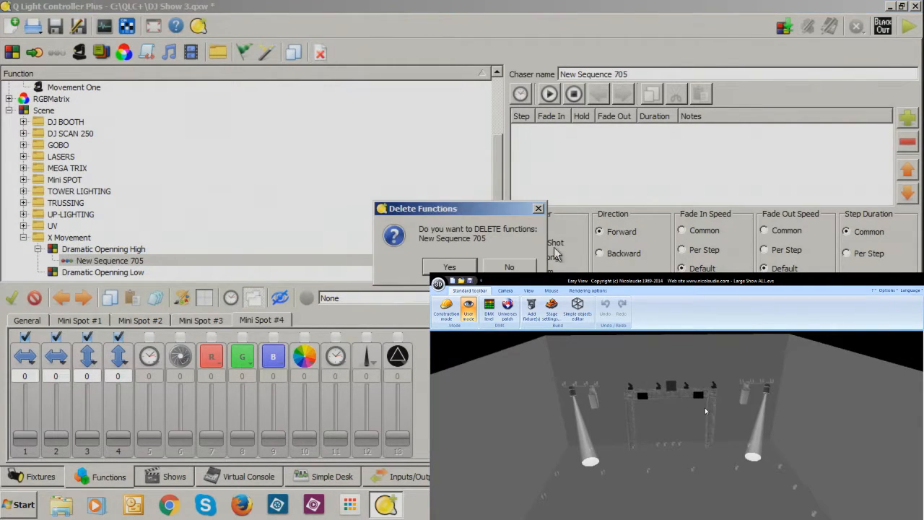
{"action": "left_click", "coordinate": [449, 266]}
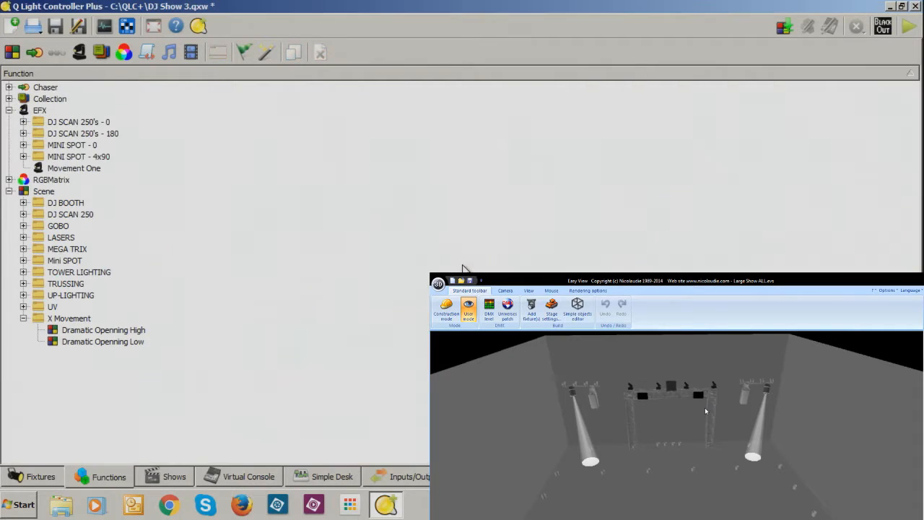
Create a scene named "Movement" in the X Movement folder and add a new sequence to it
{"action": "left_click", "coordinate": [70, 320]}
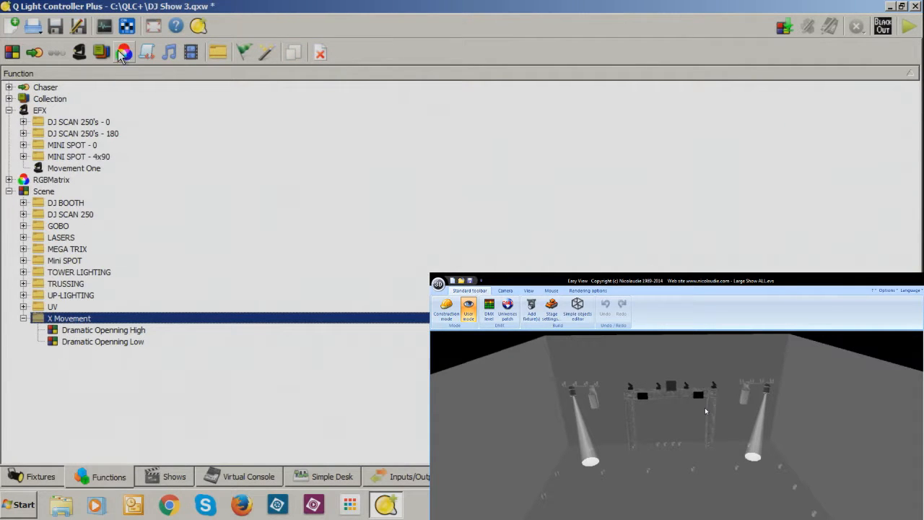
{"action": "left_click", "coordinate": [86, 332]}
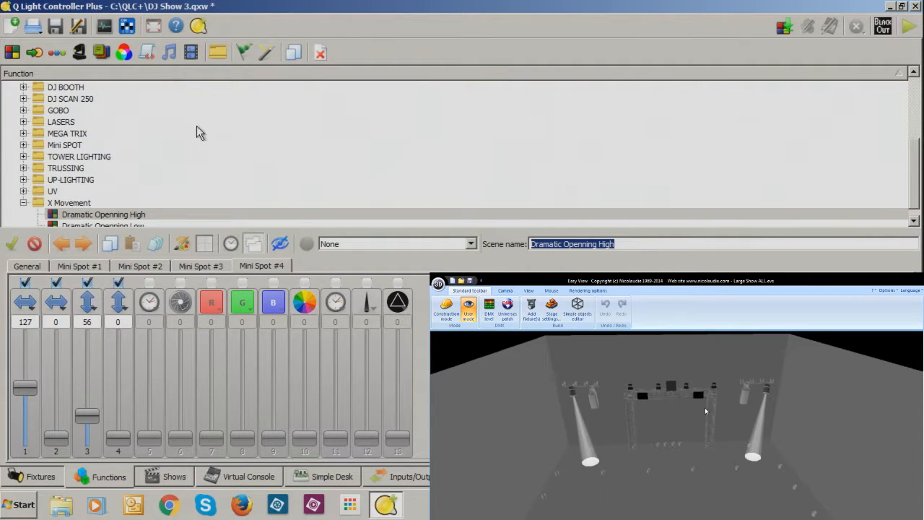
{"action": "left_click", "coordinate": [84, 204]}
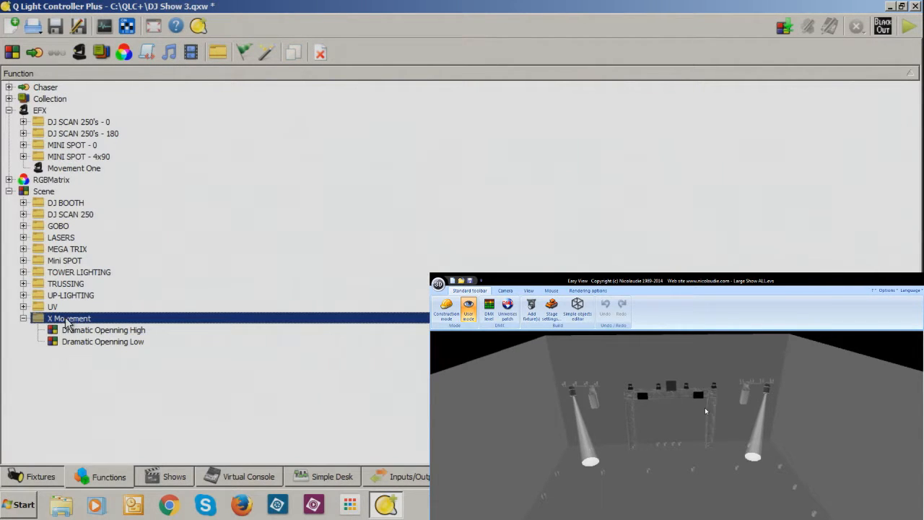
{"action": "left_click", "coordinate": [12, 52]}
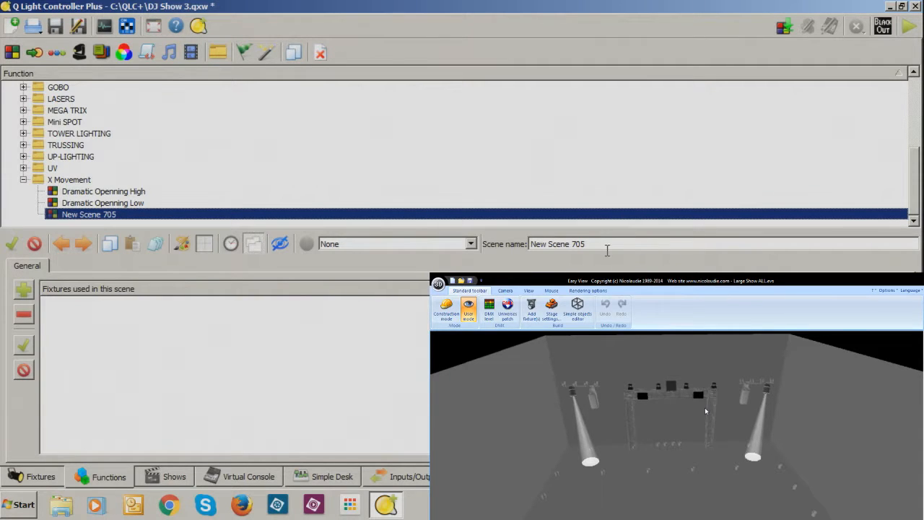
{"action": "left_click_drag", "start_coordinate": [608, 249], "coordinate": [522, 249]}
{"action": "type", "text": "Lovemet"}
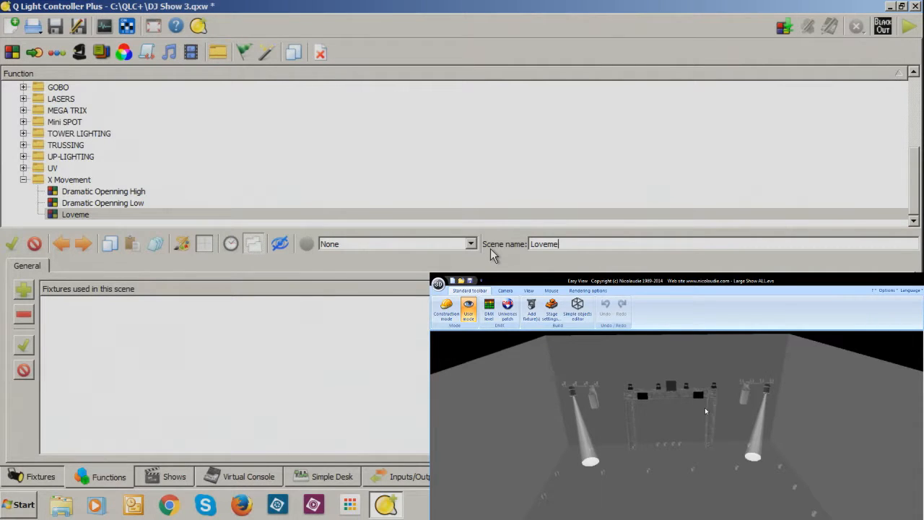
{"action": "key", "text": "BackSpace"}
{"action": "key", "text": "BackSpace"}
{"action": "key", "text": "BackSpace"}
{"action": "key", "text": "BackSpace"}
{"action": "key", "text": "BackSpace"}
{"action": "key", "text": "BackSpace"}
{"action": "key", "text": "BackSpace"}
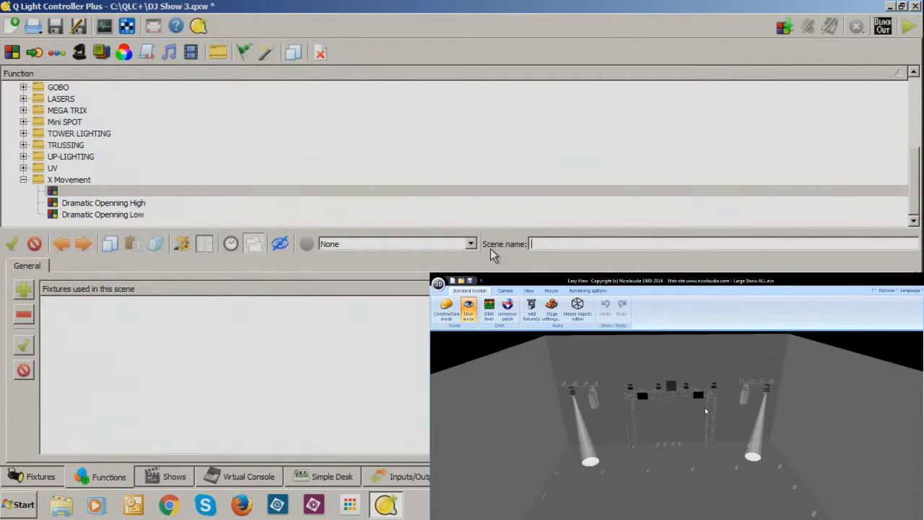
{"action": "type", "text": "Movemen"}
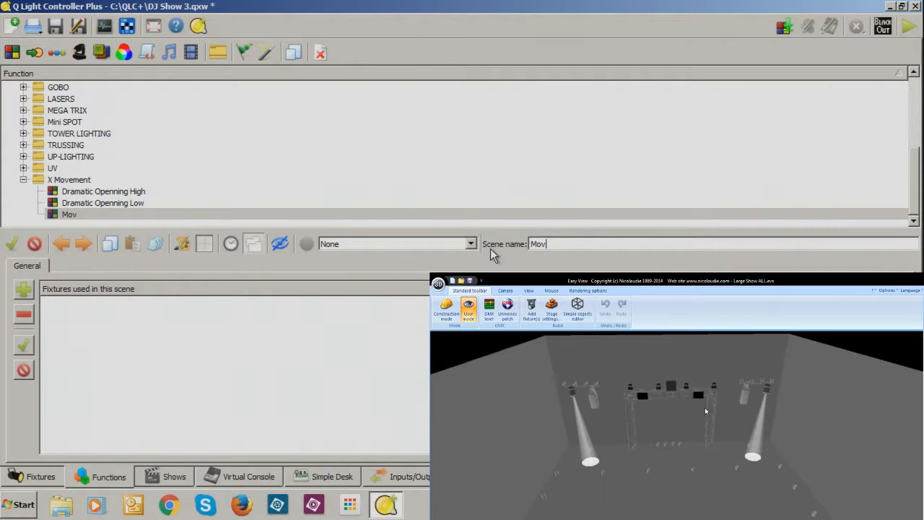
{"action": "type", "text": "t"}
{"action": "left_click", "coordinate": [56, 53]}
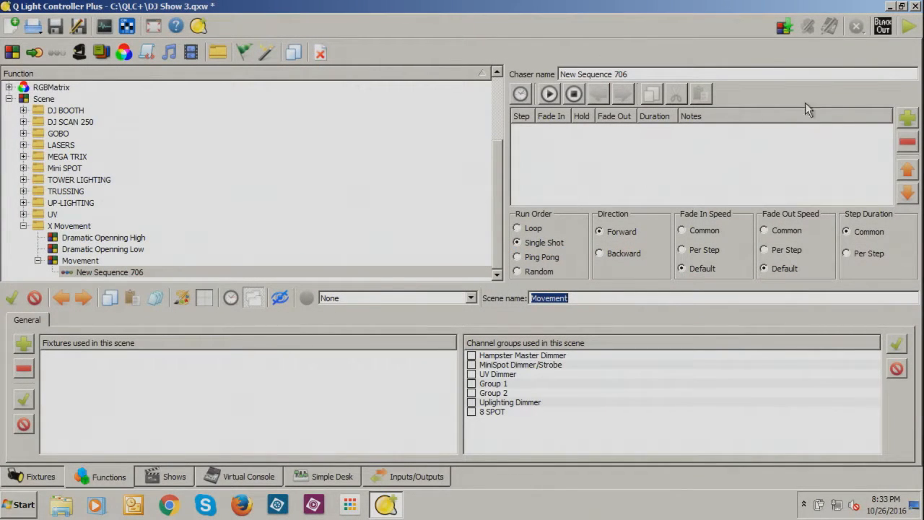
{"action": "left_click", "coordinate": [907, 121]}
{"action": "left_click", "coordinate": [646, 129]}
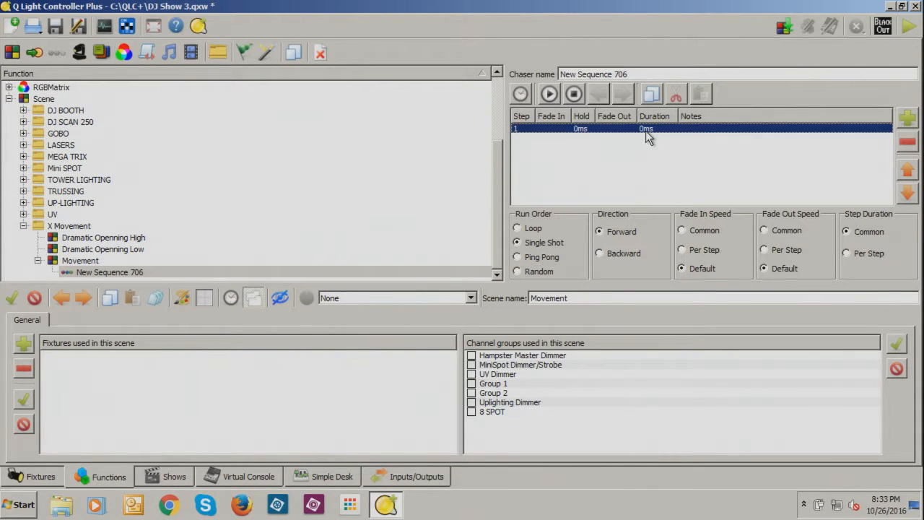
{"action": "left_click", "coordinate": [907, 145]}
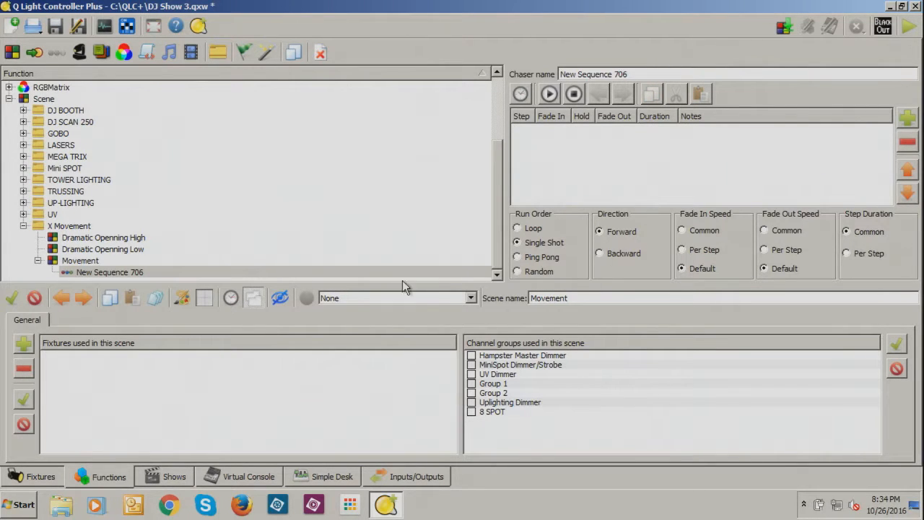
{"action": "left_click", "coordinate": [89, 250]}
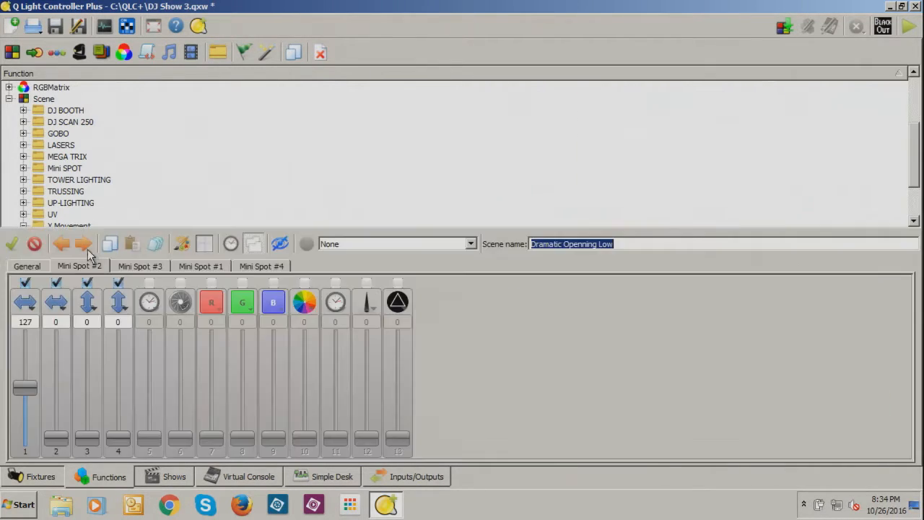
{"action": "left_click_drag", "start_coordinate": [120, 268], "coordinate": [178, 223]}
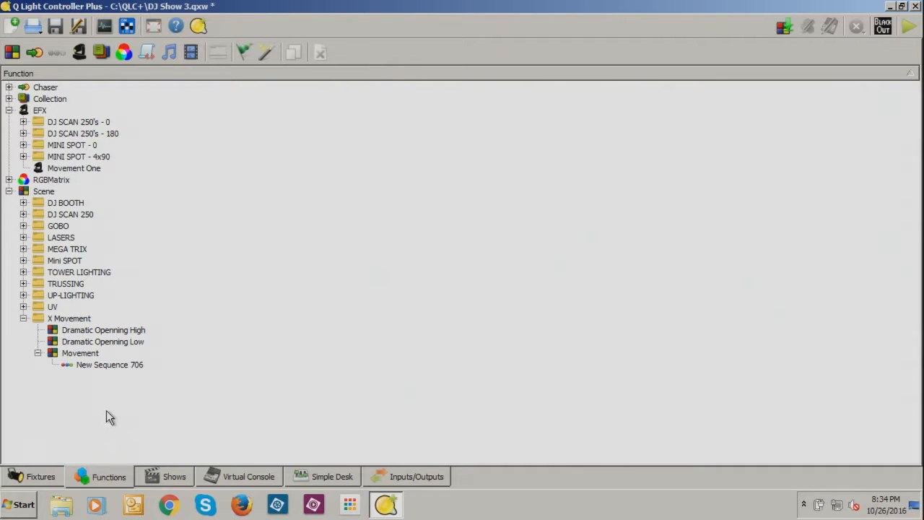
Add Mini Spot #1 through Mini Spot #4 as fixtures of the Movement scene holding the new sequence
{"action": "left_click", "coordinate": [103, 365]}
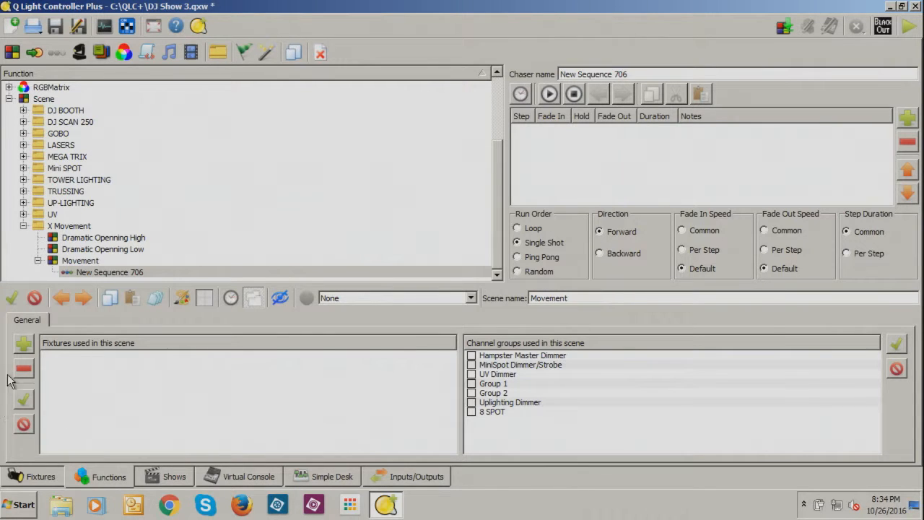
{"action": "left_click", "coordinate": [23, 347]}
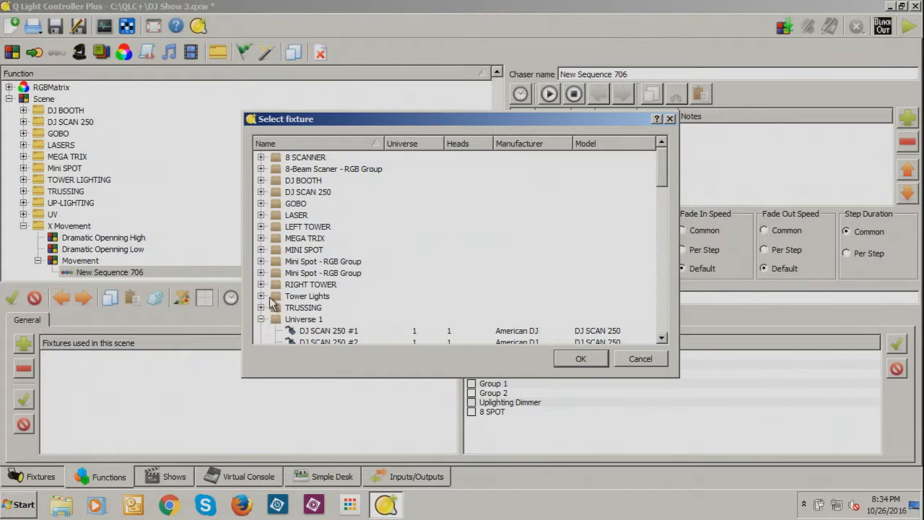
{"action": "left_click", "coordinate": [261, 261]}
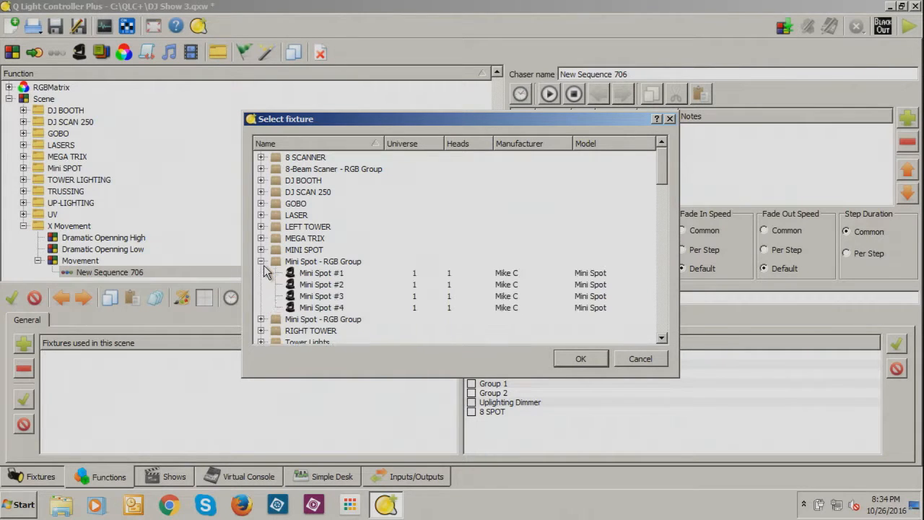
{"action": "left_click", "coordinate": [302, 285]}
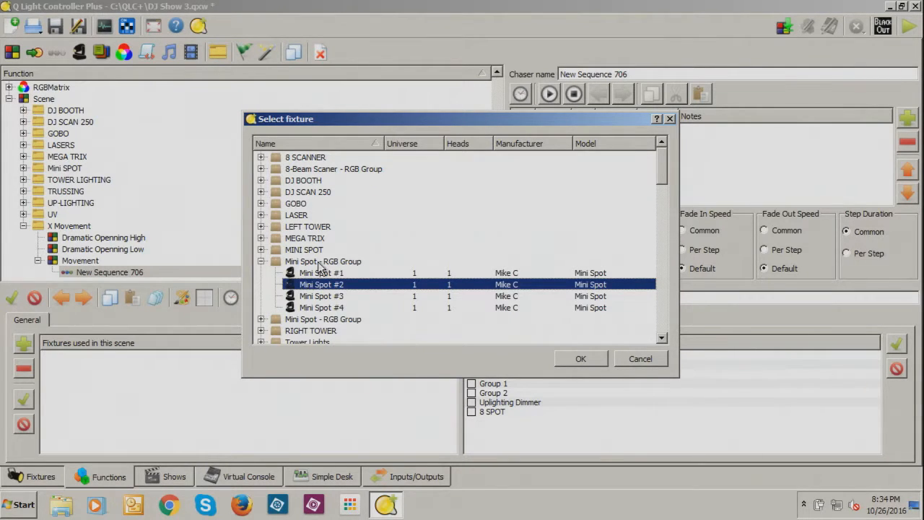
{"action": "left_click", "coordinate": [319, 274]}
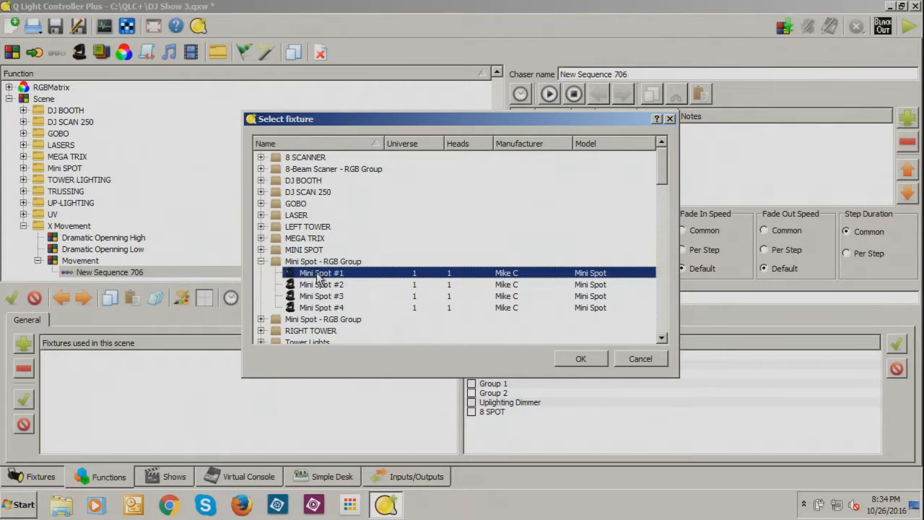
{"action": "left_click", "coordinate": [335, 308], "text": "shift"}
{"action": "left_click", "coordinate": [571, 364]}
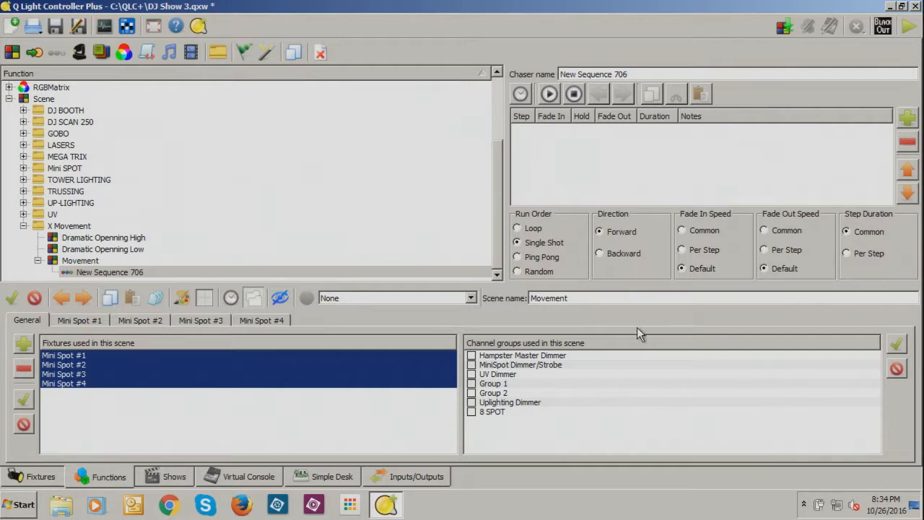
Enable Mini Spot #1's four pan and tilt channels with coarse pan at 127, and add the position as sequence step 1
{"action": "left_click", "coordinate": [93, 320]}
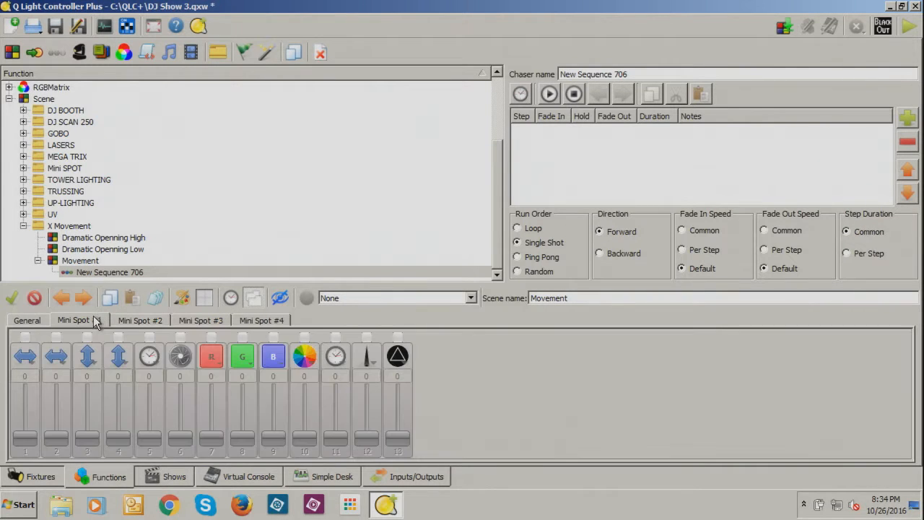
{"action": "left_click", "coordinate": [25, 336]}
{"action": "left_click", "coordinate": [55, 336]}
{"action": "left_click", "coordinate": [87, 337]}
{"action": "left_click", "coordinate": [117, 336]}
{"action": "double_click", "coordinate": [21, 376]}
{"action": "type", "text": "127"}
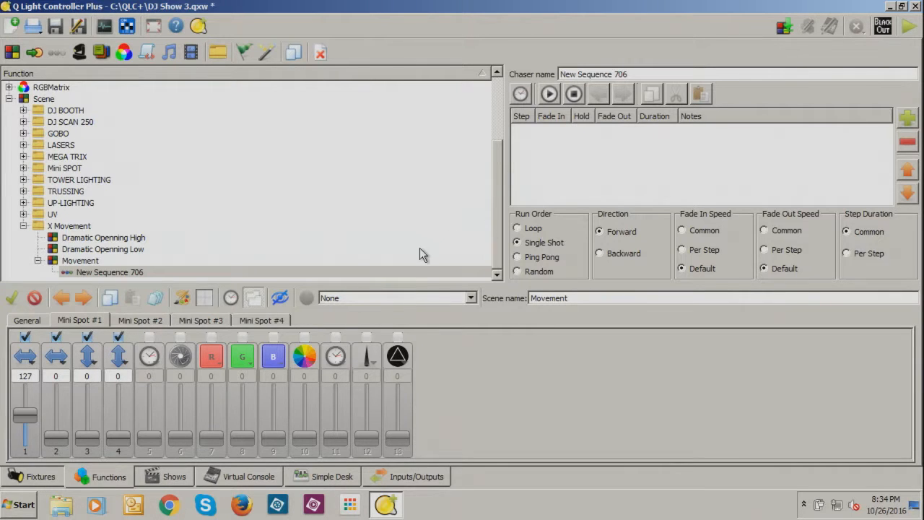
{"action": "left_click", "coordinate": [907, 118]}
Set Mini Spot #1's coarse tilt channel to 56 and add a second step to the sequence
{"action": "double_click", "coordinate": [85, 376]}
{"action": "type", "text": "56"}
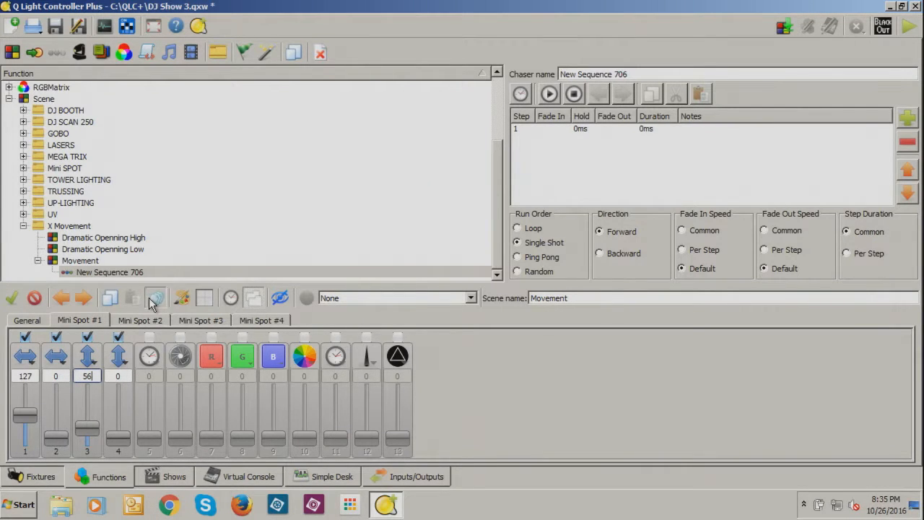
{"action": "left_click", "coordinate": [907, 119]}
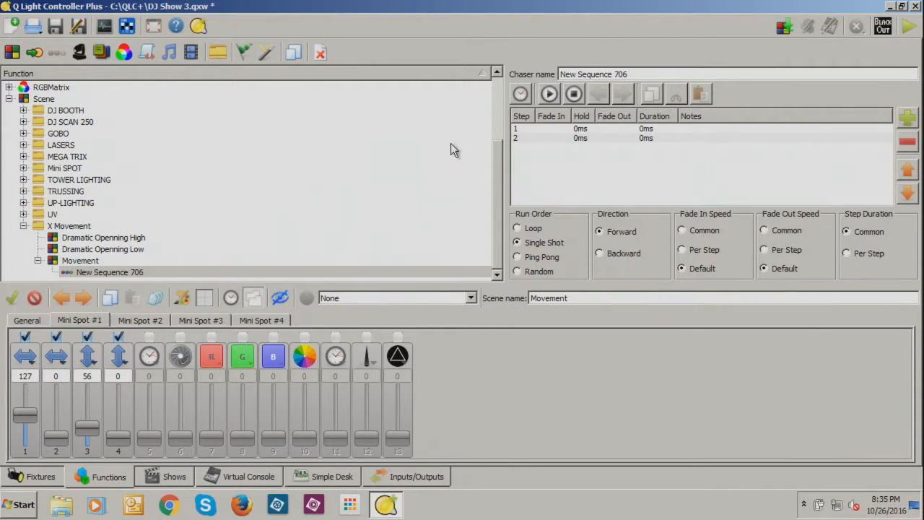
Set the sequence's run order to Ping Pong
{"action": "left_click", "coordinate": [533, 230]}
{"action": "left_click", "coordinate": [544, 256]}
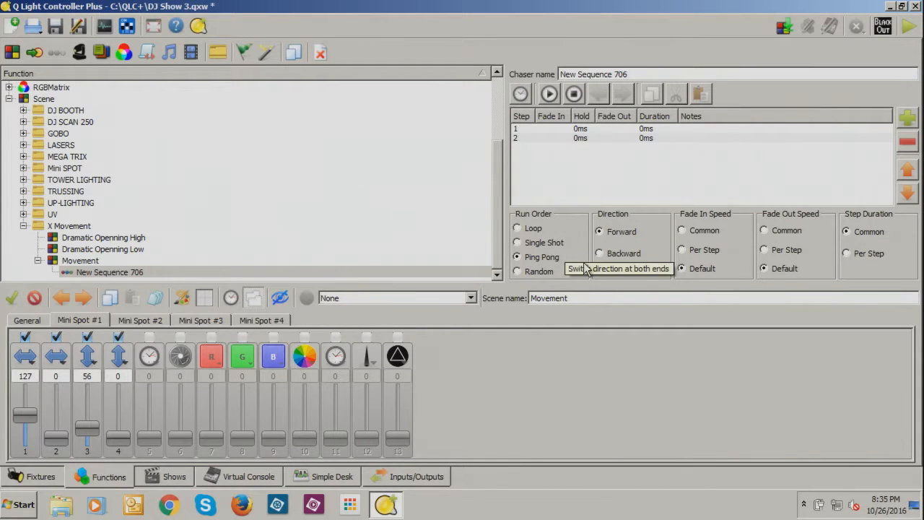
Try to enter a 30ms fade-in for step 1 directly in the sequence's step list
{"action": "left_click", "coordinate": [563, 136]}
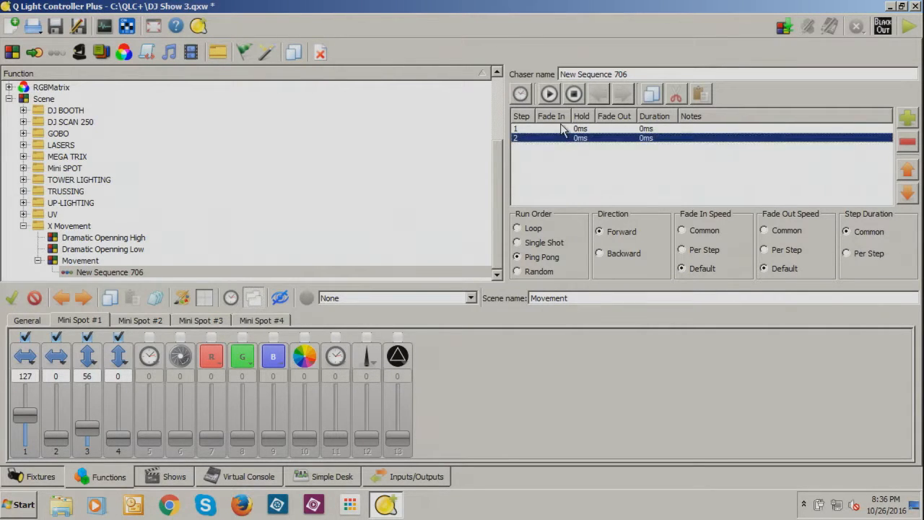
{"action": "left_click", "coordinate": [561, 128]}
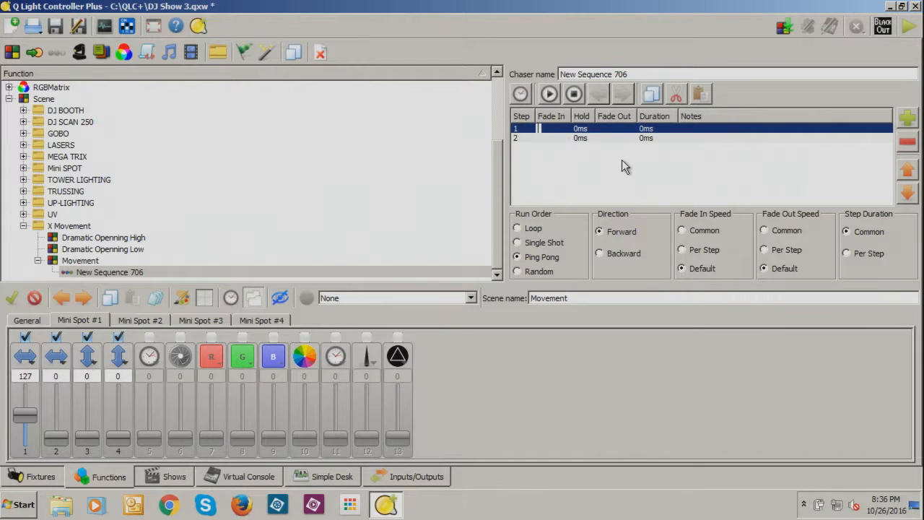
{"action": "type", "text": "30"}
{"action": "left_click", "coordinate": [547, 140]}
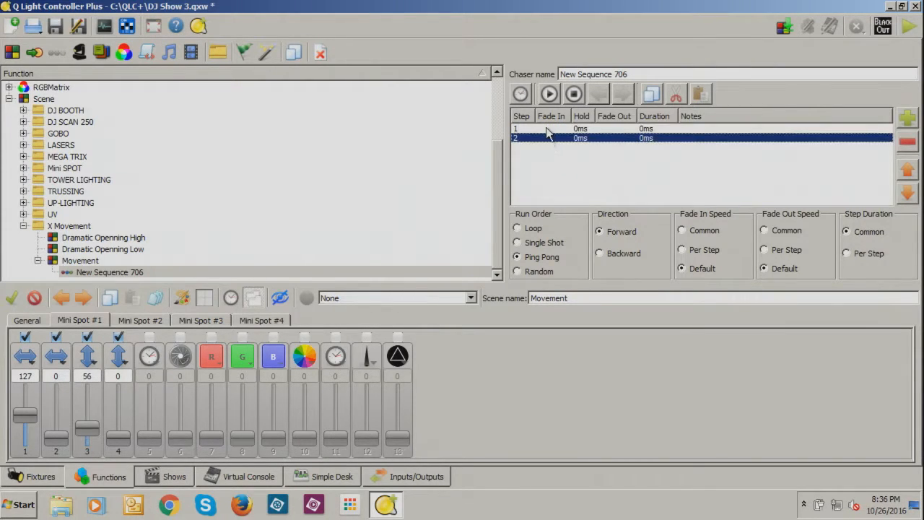
{"action": "double_click", "coordinate": [546, 128]}
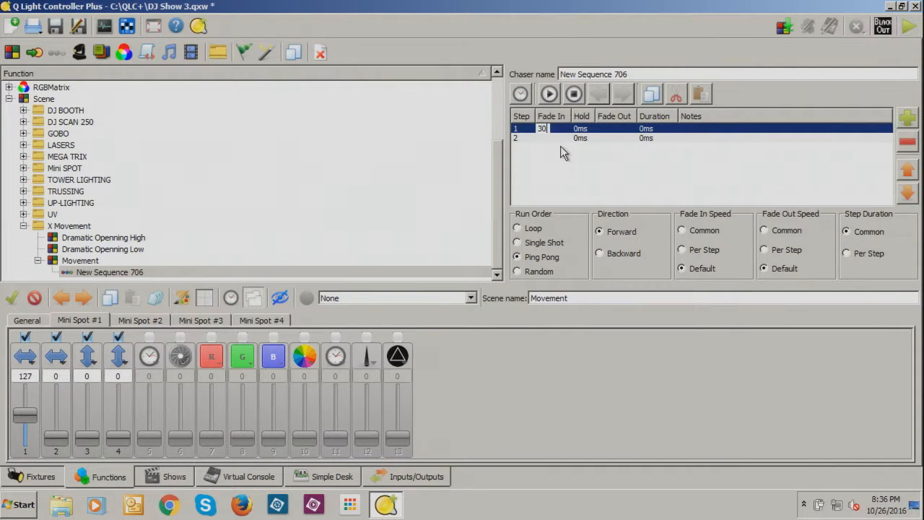
{"action": "type", "text": "30ms"}
{"action": "key", "text": "Return"}
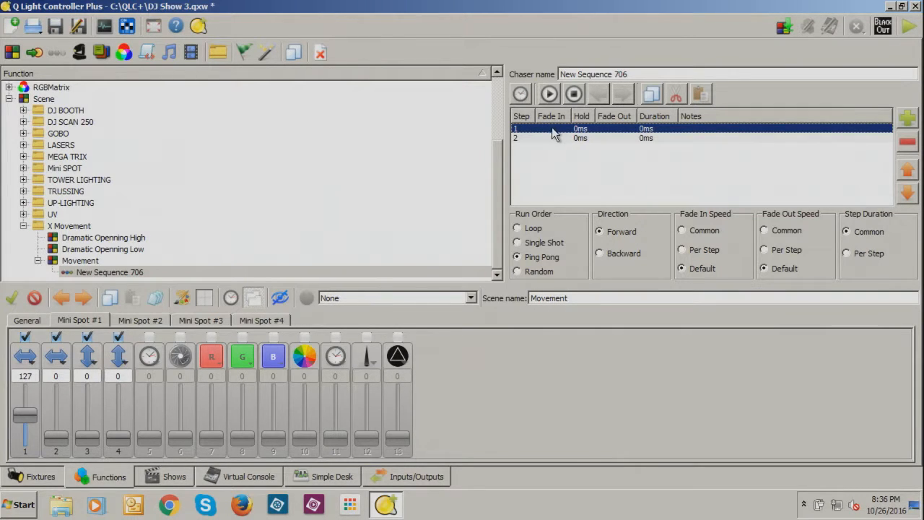
Show the sequence's speed dials, set its fade-in speed to Common and keep the fade-out speed on Default
{"action": "left_click", "coordinate": [521, 94]}
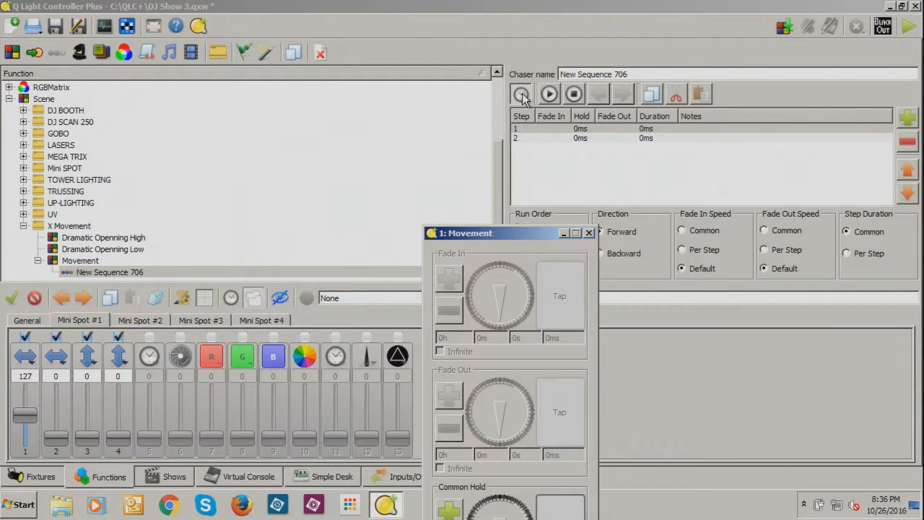
{"action": "left_click_drag", "start_coordinate": [489, 243], "coordinate": [363, 58]}
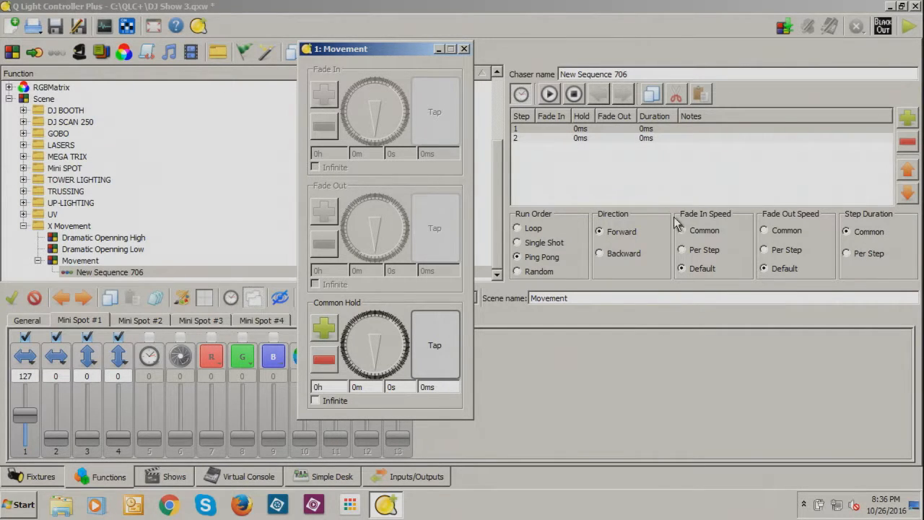
{"action": "left_click", "coordinate": [714, 238]}
{"action": "left_click", "coordinate": [714, 238]}
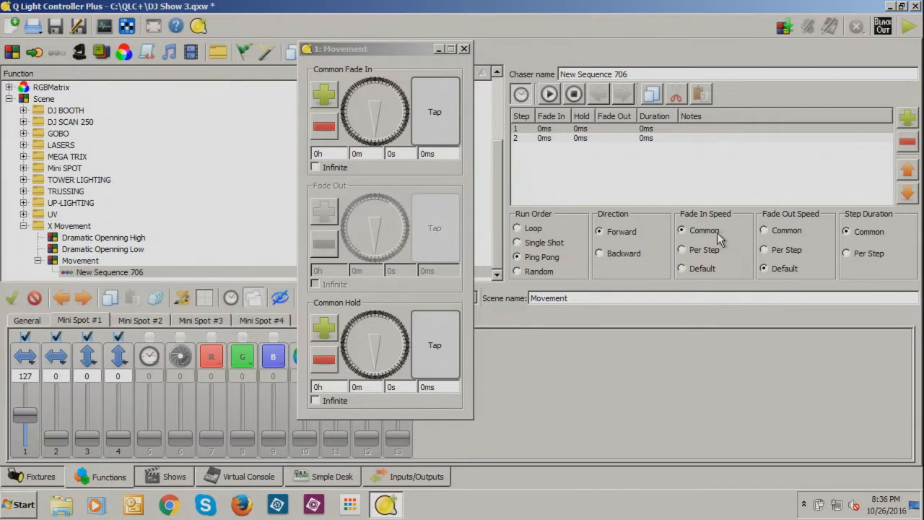
{"action": "left_click", "coordinate": [780, 234]}
{"action": "left_click", "coordinate": [778, 270]}
Set the sequence's common fade-in time to 30 ms
{"action": "left_click_drag", "start_coordinate": [336, 153], "coordinate": [297, 151]}
{"action": "left_click_drag", "start_coordinate": [459, 153], "coordinate": [455, 153]}
{"action": "double_click", "coordinate": [448, 154]}
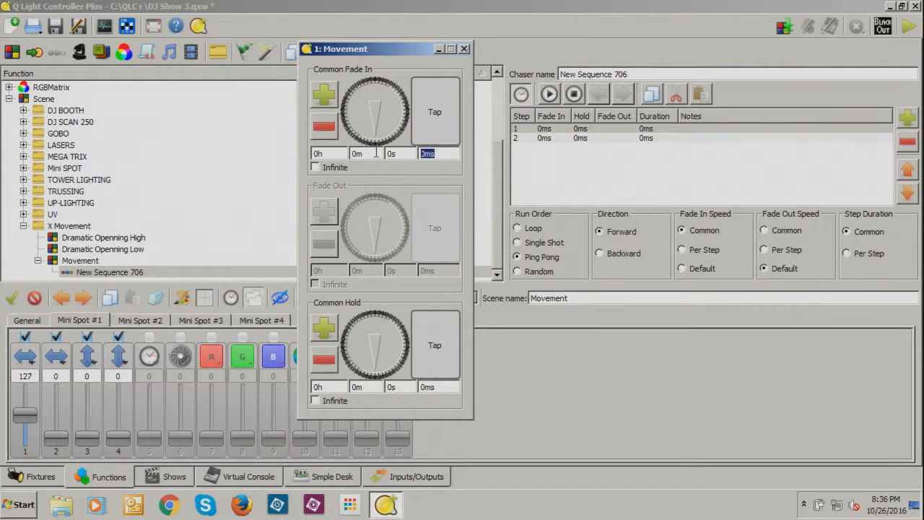
{"action": "type", "text": "30"}
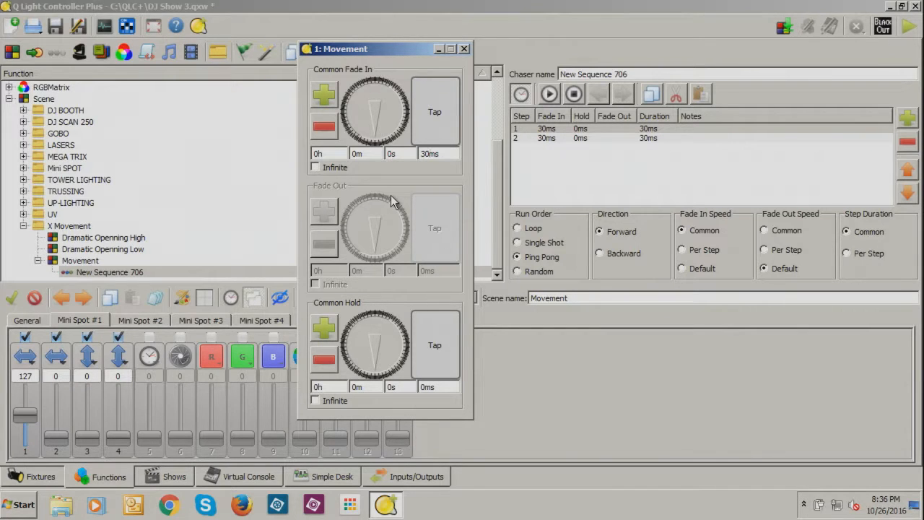
Set the sequence's common hold time to 60 ms and close the speed dials
{"action": "double_click", "coordinate": [442, 387]}
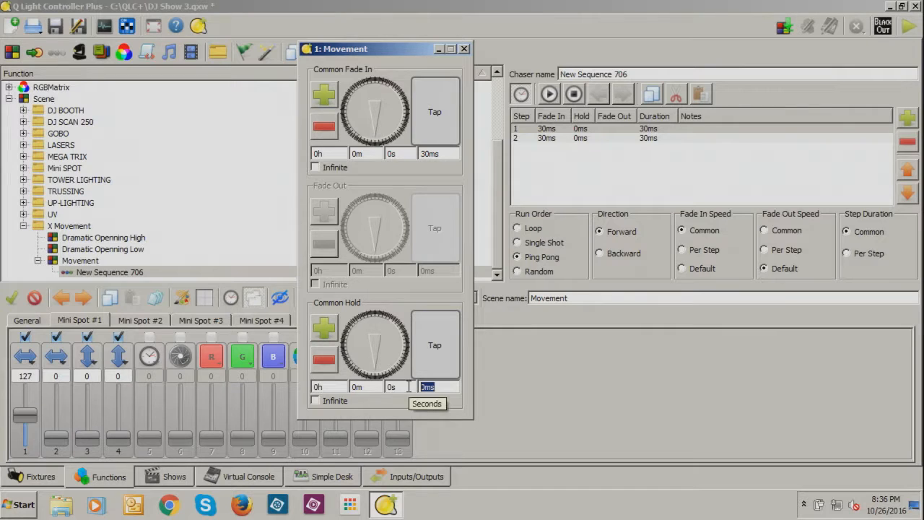
{"action": "type", "text": "60"}
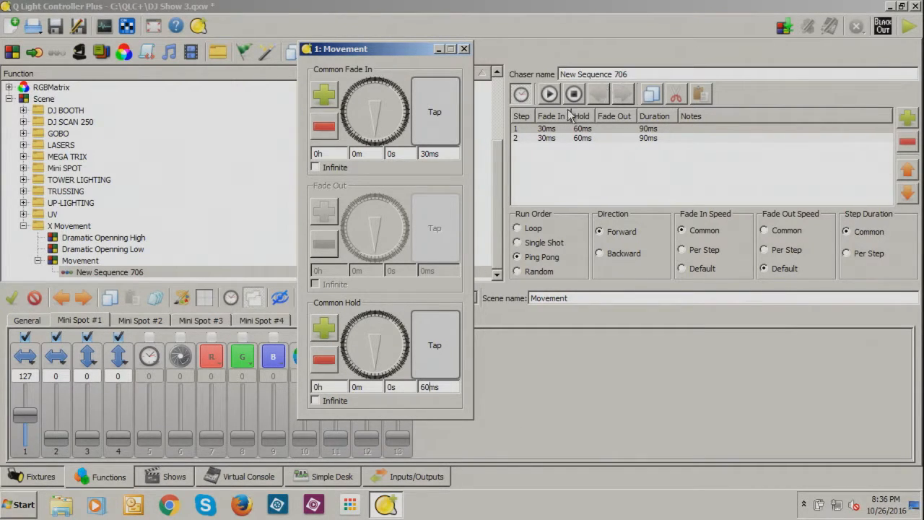
{"action": "left_click", "coordinate": [464, 49]}
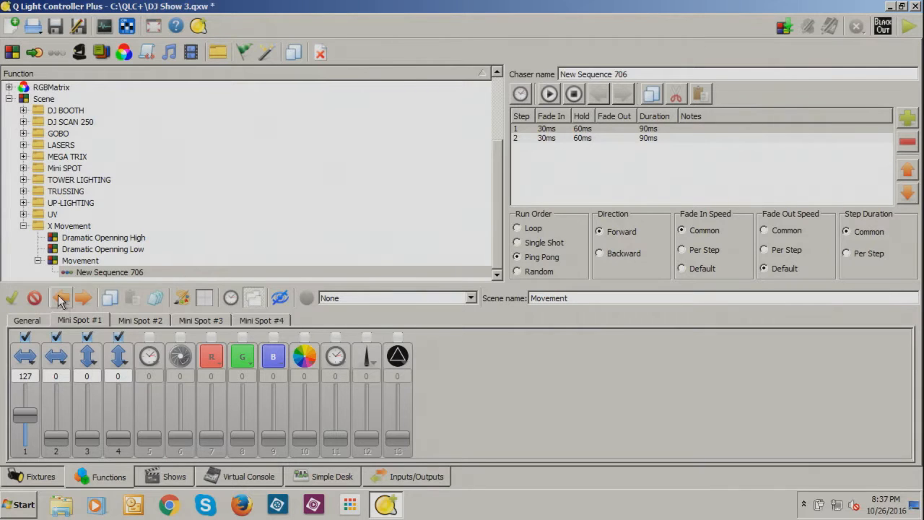
Attach New Sequence 706 from the X Movement folder's Movement scene to the Movement 2 button on the virtual console
{"action": "left_click", "coordinate": [249, 476]}
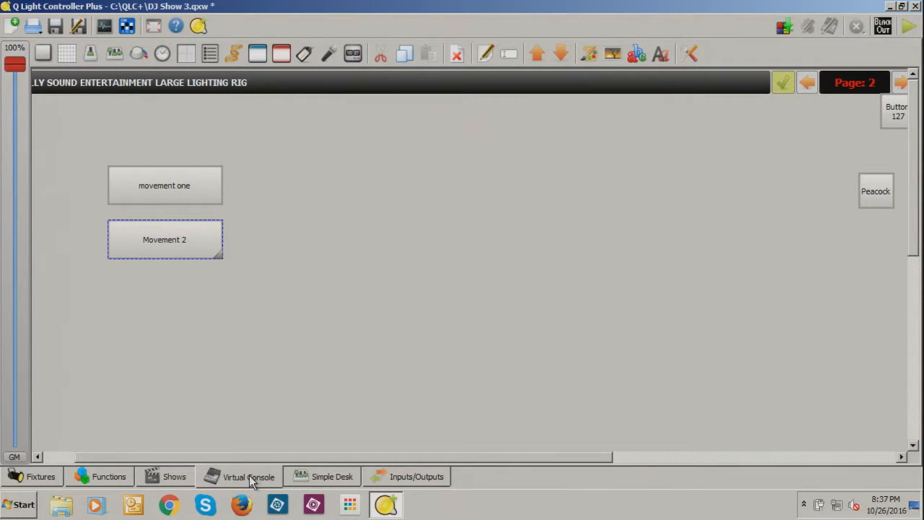
{"action": "right_click", "coordinate": [200, 249]}
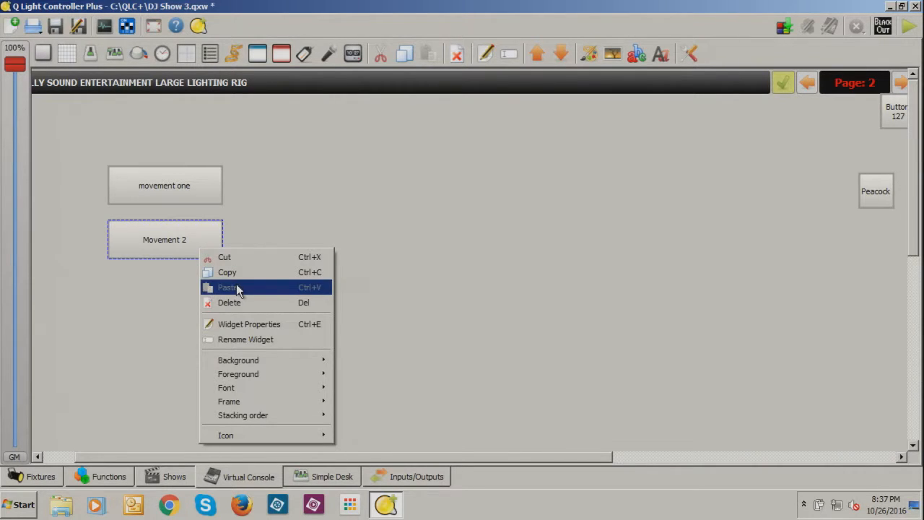
{"action": "left_click", "coordinate": [244, 334]}
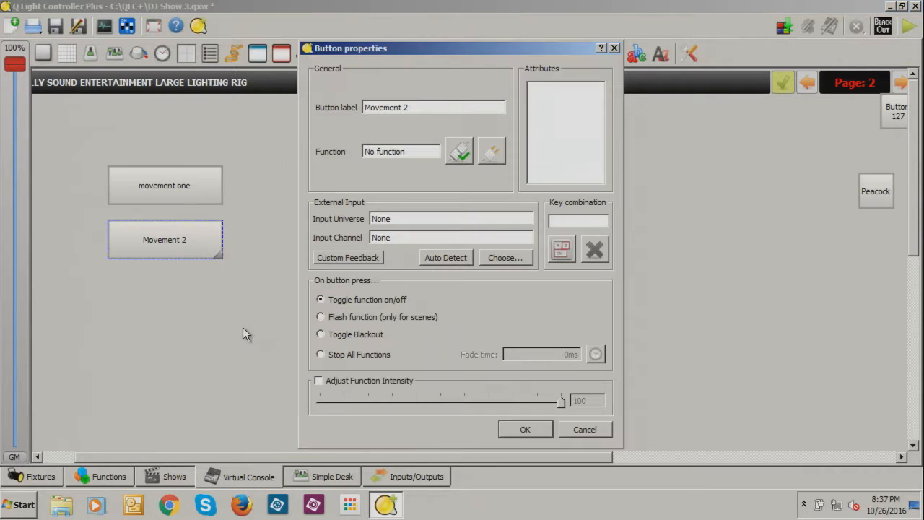
{"action": "left_click", "coordinate": [463, 155]}
{"action": "left_click_drag", "start_coordinate": [644, 173], "coordinate": [655, 267]}
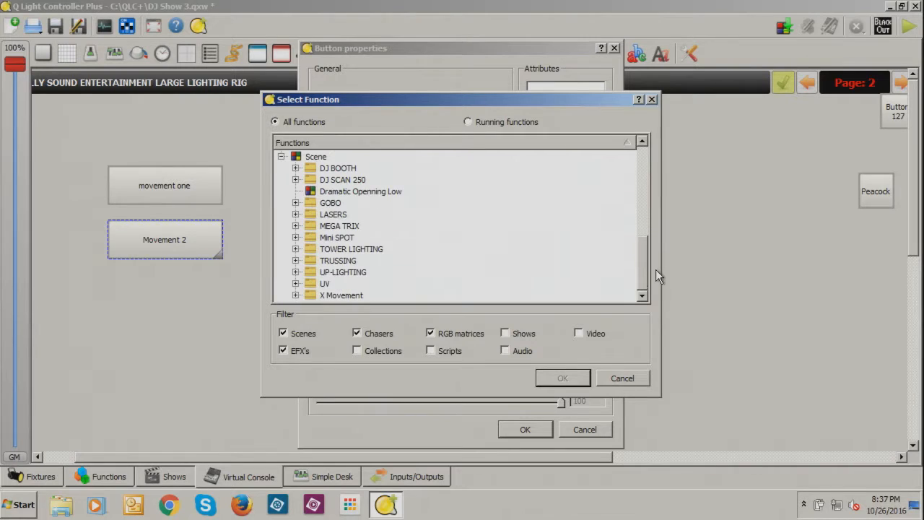
{"action": "left_click", "coordinate": [296, 295]}
{"action": "left_click_drag", "start_coordinate": [646, 243], "coordinate": [646, 253]}
{"action": "left_click", "coordinate": [309, 296]}
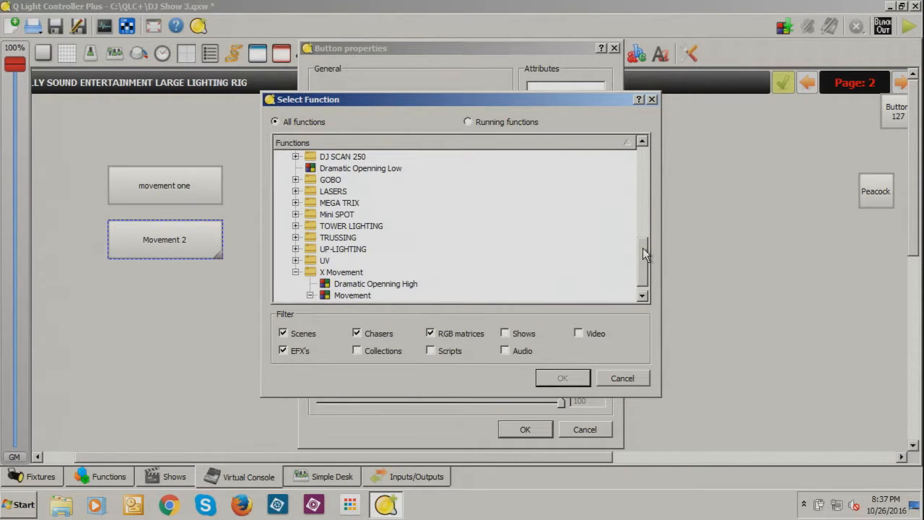
{"action": "scroll", "coordinate": [643, 248], "scroll_direction": "down", "scroll_amount": 1}
{"action": "left_click", "coordinate": [375, 297]}
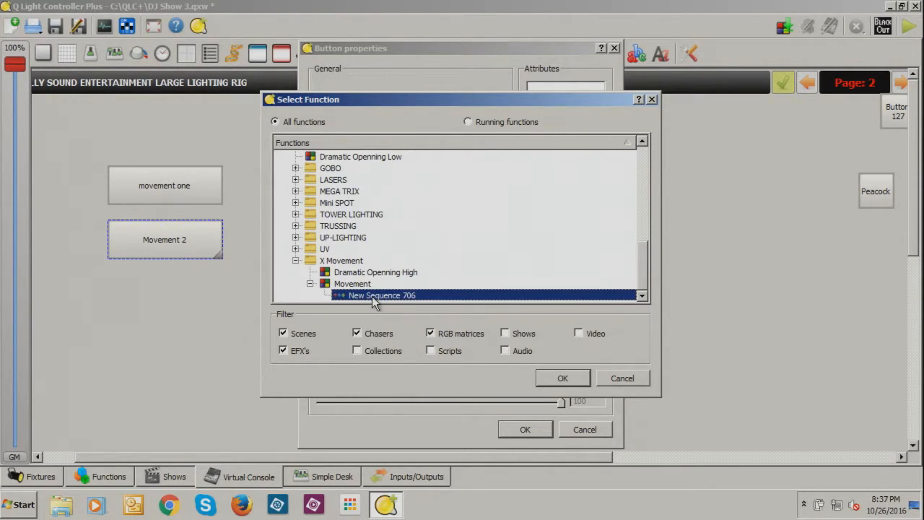
{"action": "left_click", "coordinate": [563, 380]}
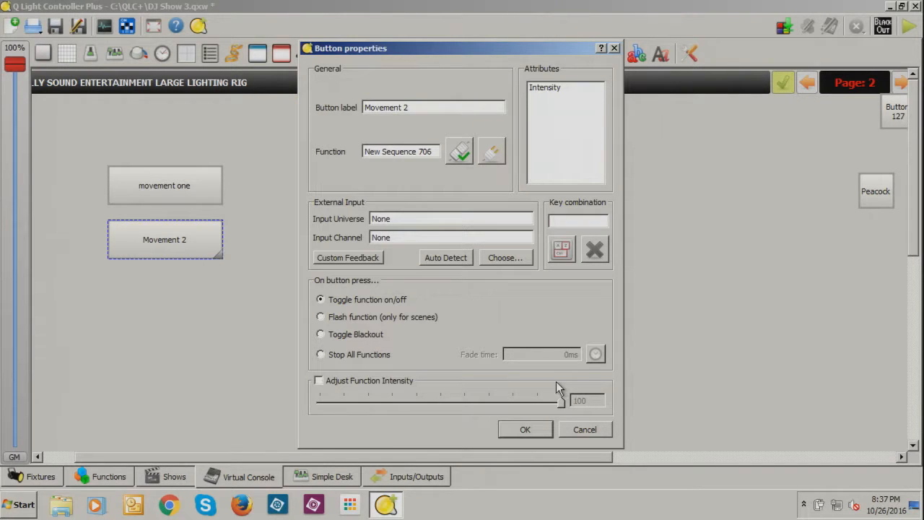
{"action": "left_click", "coordinate": [525, 430]}
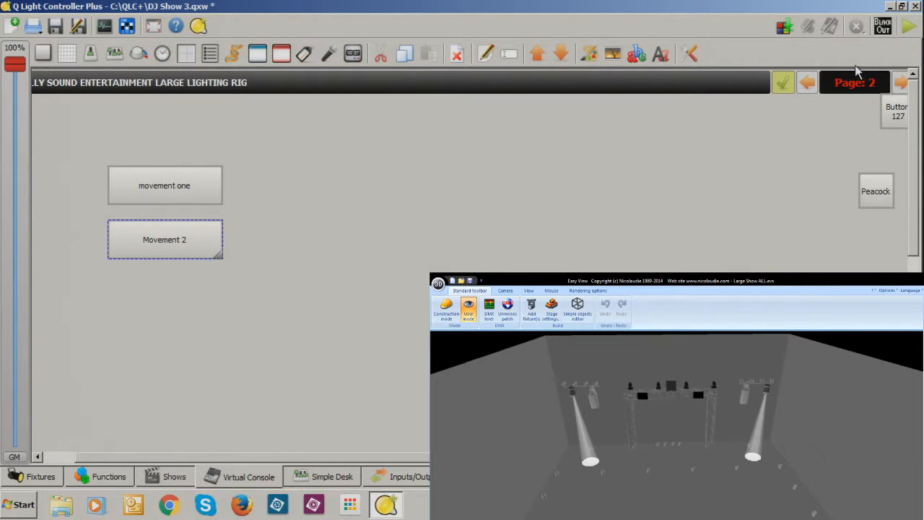
Switch to operate mode and turn the Mini Spots on in white from page 1 of the console
{"action": "left_click", "coordinate": [811, 83]}
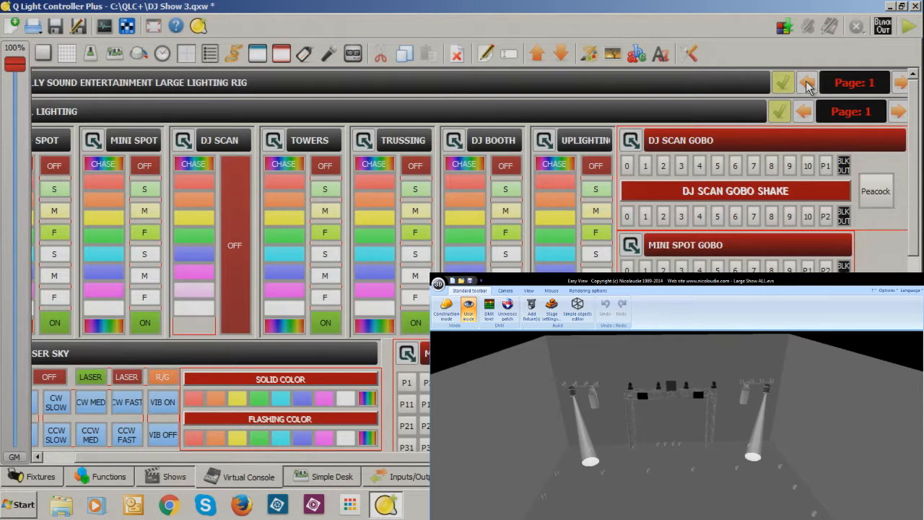
{"action": "left_click", "coordinate": [908, 26]}
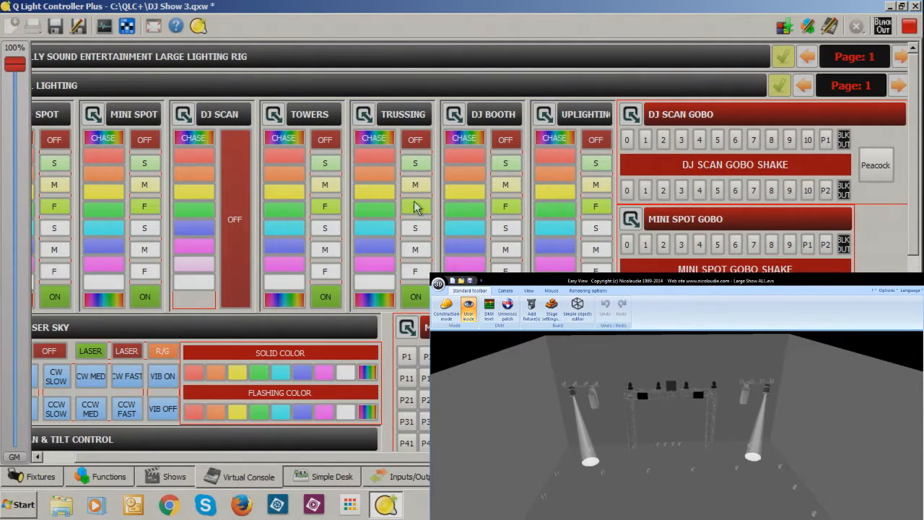
{"action": "left_click", "coordinate": [145, 297]}
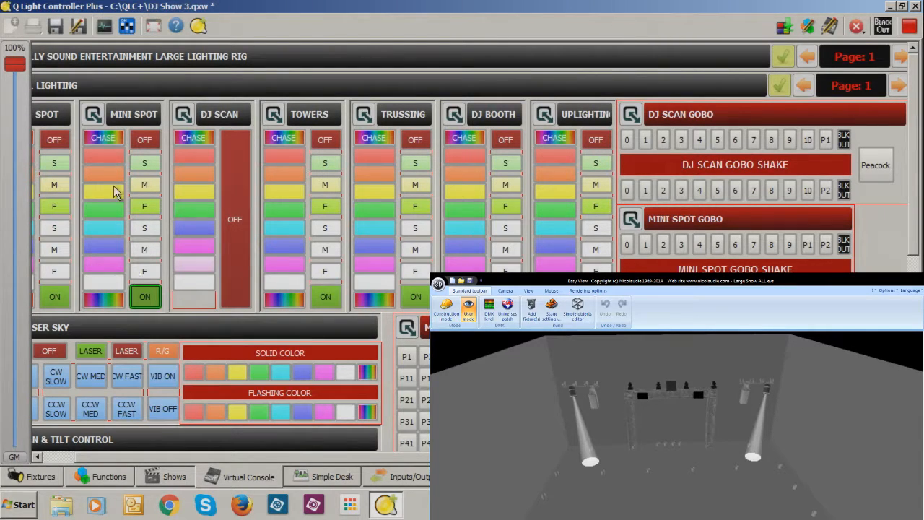
{"action": "left_click", "coordinate": [116, 286]}
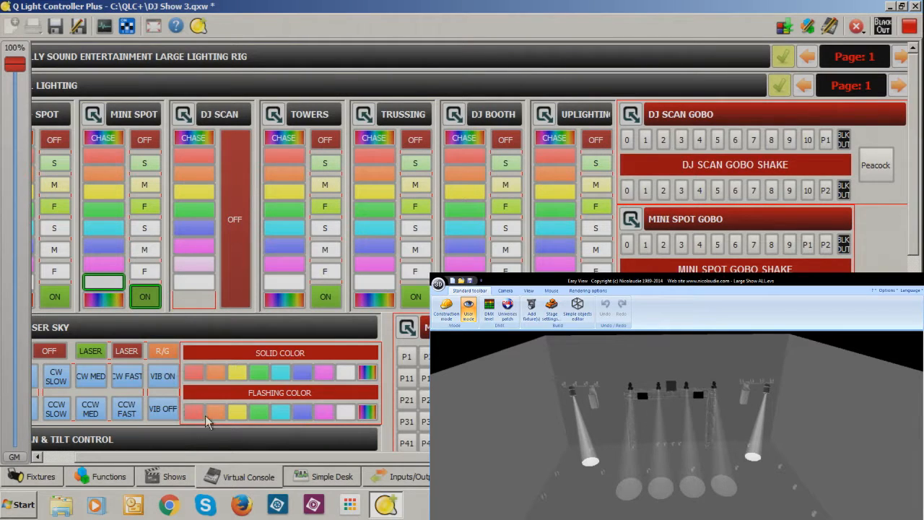
Test the Movement 2 button on page 2 by toggling it on and off twice
{"action": "left_click", "coordinate": [898, 56]}
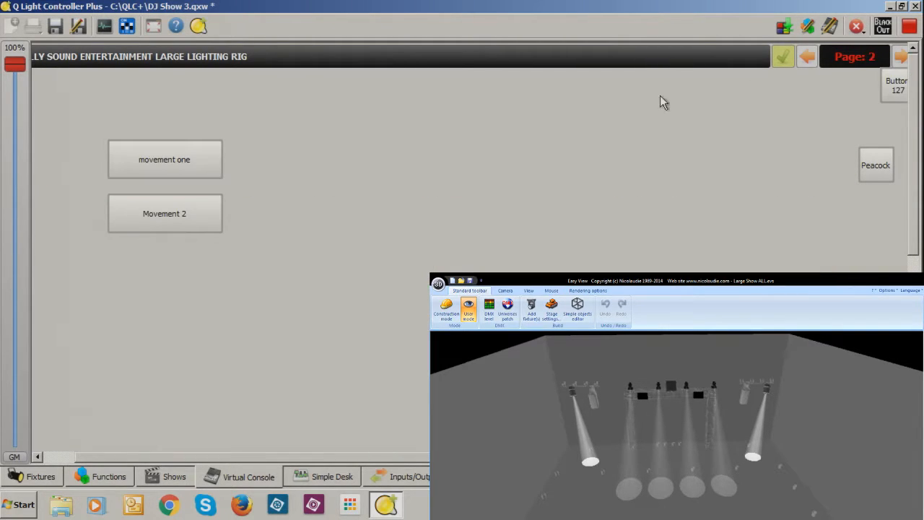
{"action": "left_click", "coordinate": [209, 216]}
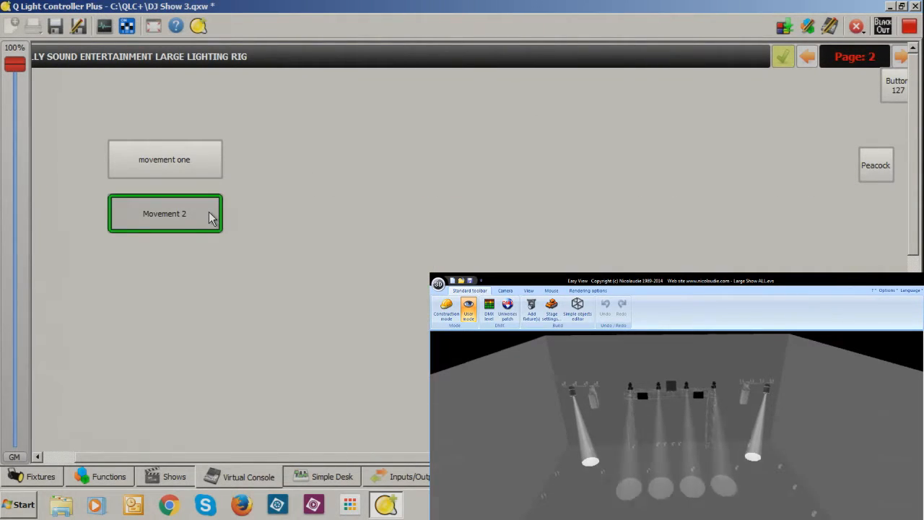
{"action": "left_click", "coordinate": [209, 213]}
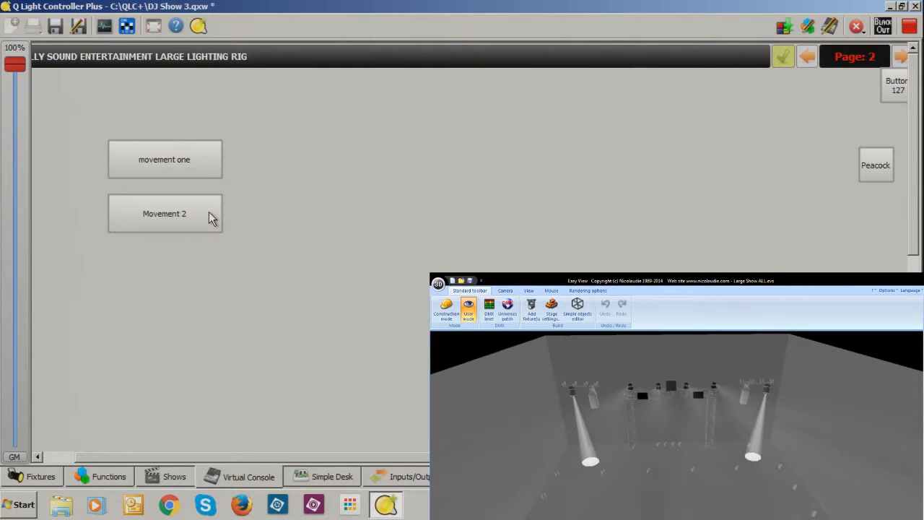
{"action": "left_click", "coordinate": [208, 212]}
{"action": "left_click", "coordinate": [209, 216]}
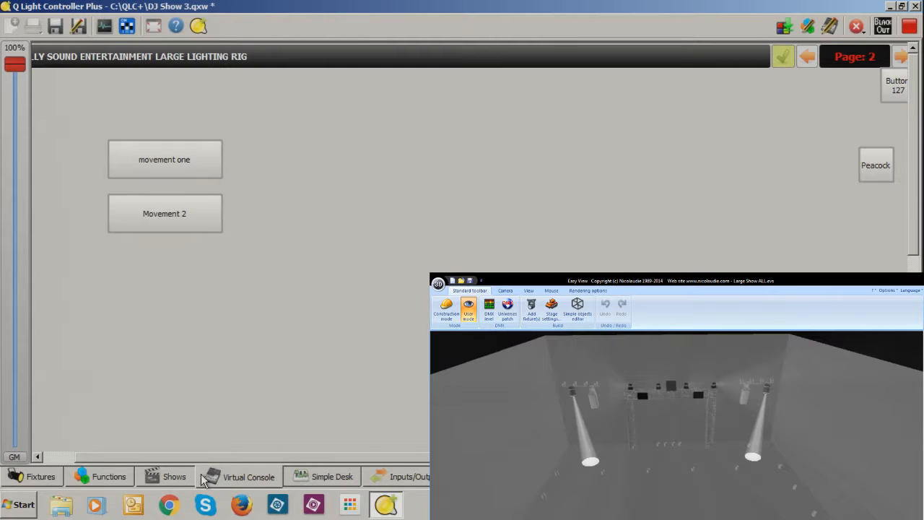
Set New Sequence 706's common fade-in time to 30 s and 0 ms in its speed dials
{"action": "left_click", "coordinate": [114, 482]}
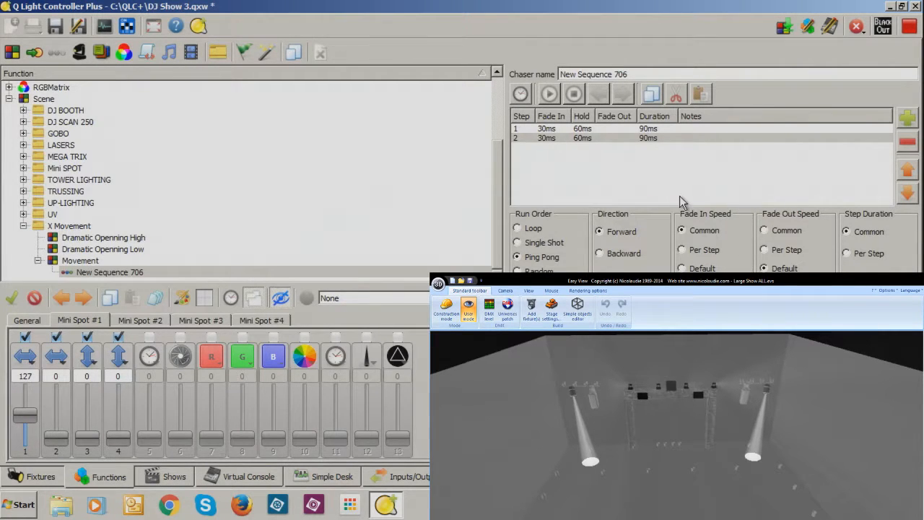
{"action": "left_click", "coordinate": [520, 94]}
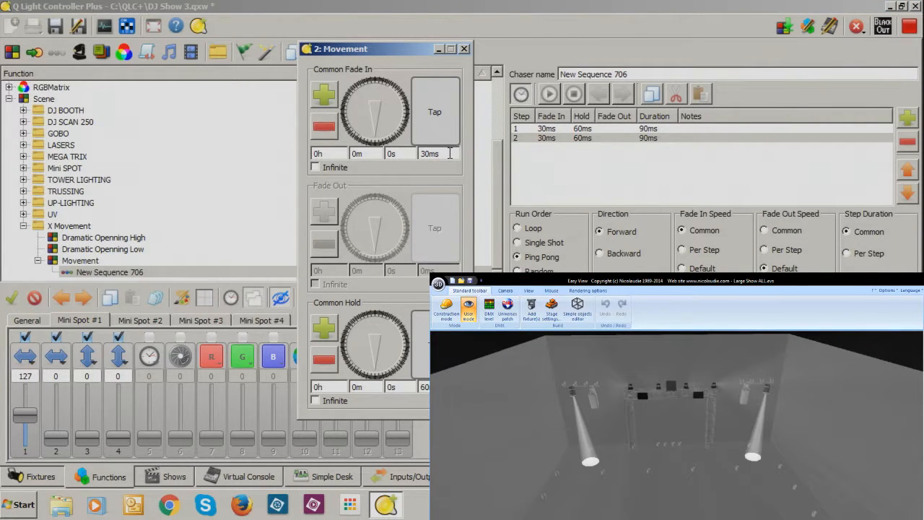
{"action": "left_click_drag", "start_coordinate": [449, 153], "coordinate": [398, 154]}
{"action": "left_click_drag", "start_coordinate": [399, 154], "coordinate": [367, 154]}
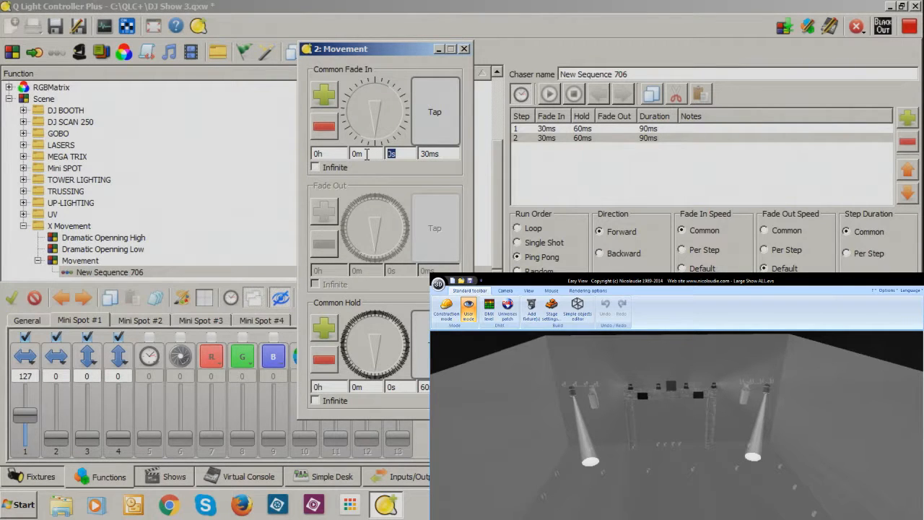
{"action": "type", "text": "30"}
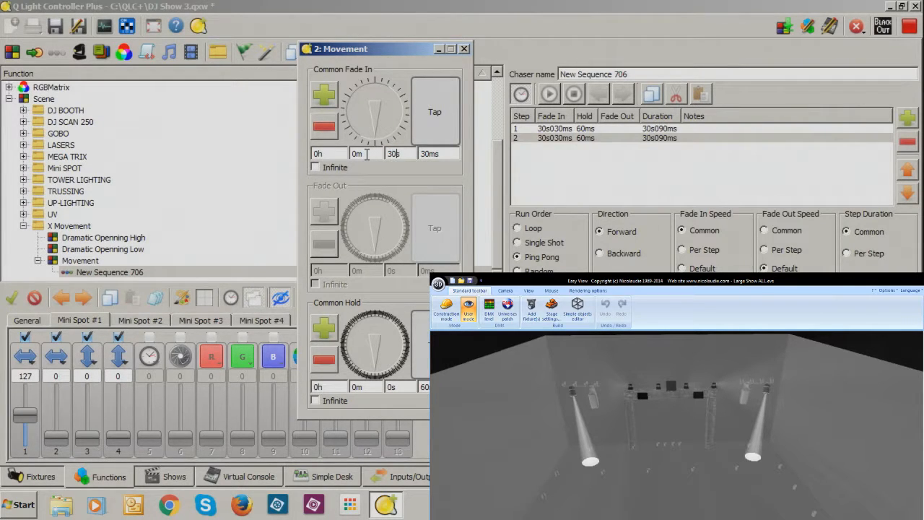
{"action": "left_click_drag", "start_coordinate": [447, 154], "coordinate": [402, 154]}
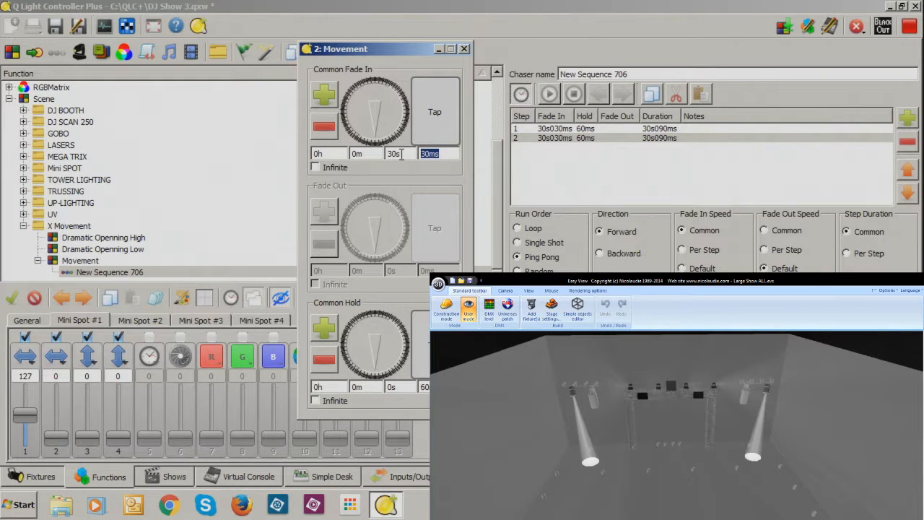
{"action": "type", "text": "0"}
{"action": "scroll", "coordinate": [401, 154], "scroll_direction": "down", "scroll_amount": 2}
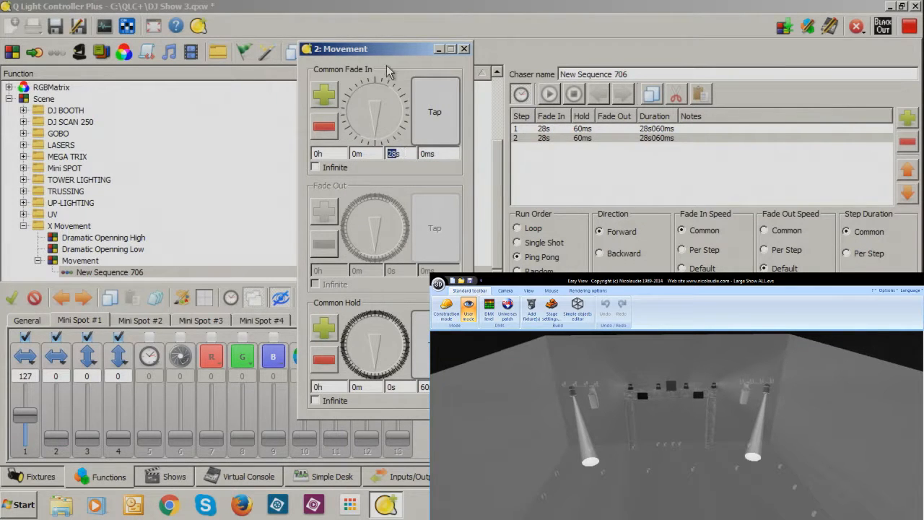
{"action": "left_click_drag", "start_coordinate": [387, 53], "coordinate": [185, 45]}
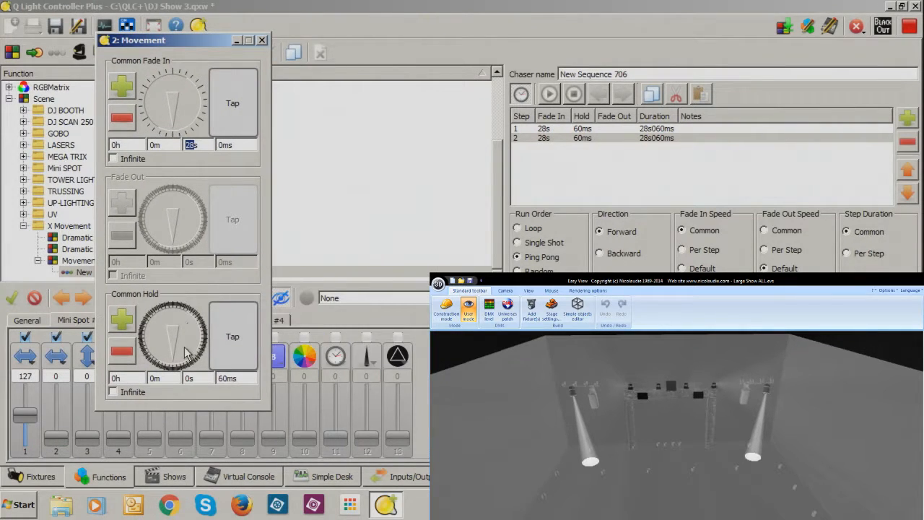
{"action": "type", "text": "30s"}
Set the minutes of the sequence's common hold time to 1 and close the speed dials
{"action": "left_click", "coordinate": [174, 376]}
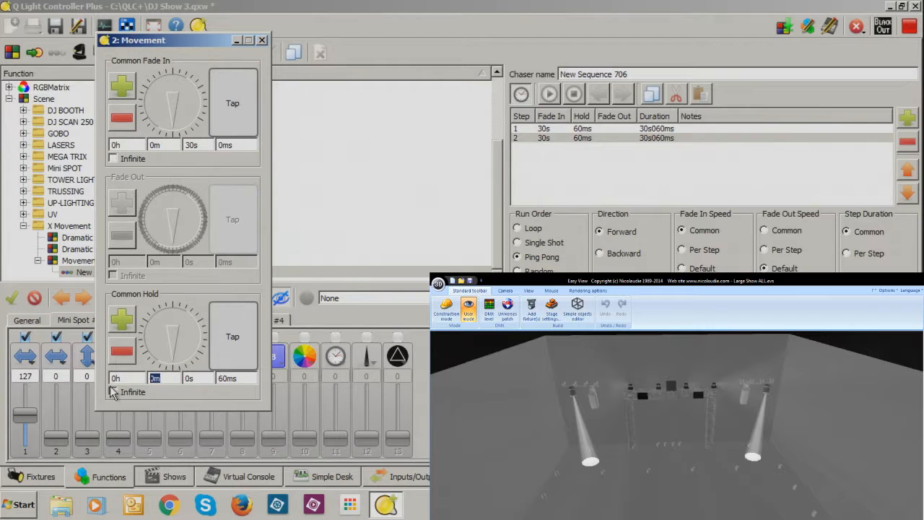
{"action": "type", "text": "1"}
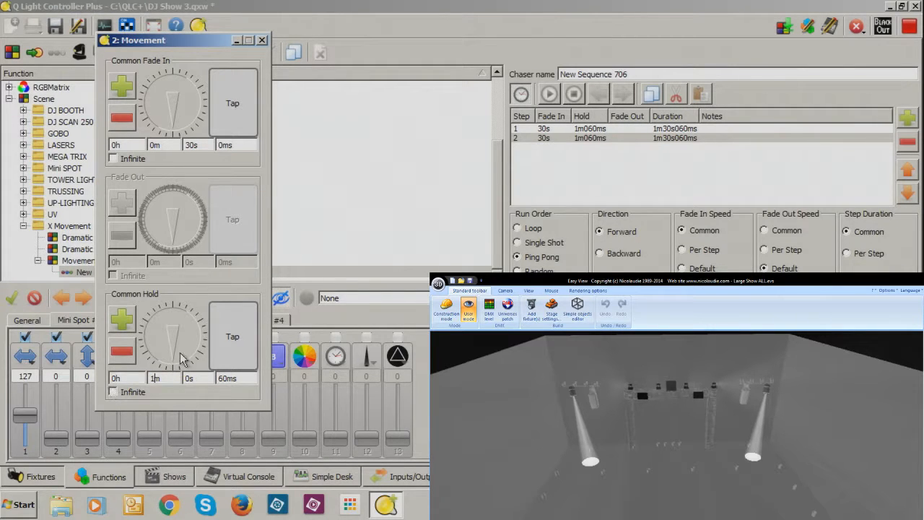
{"action": "left_click", "coordinate": [262, 39]}
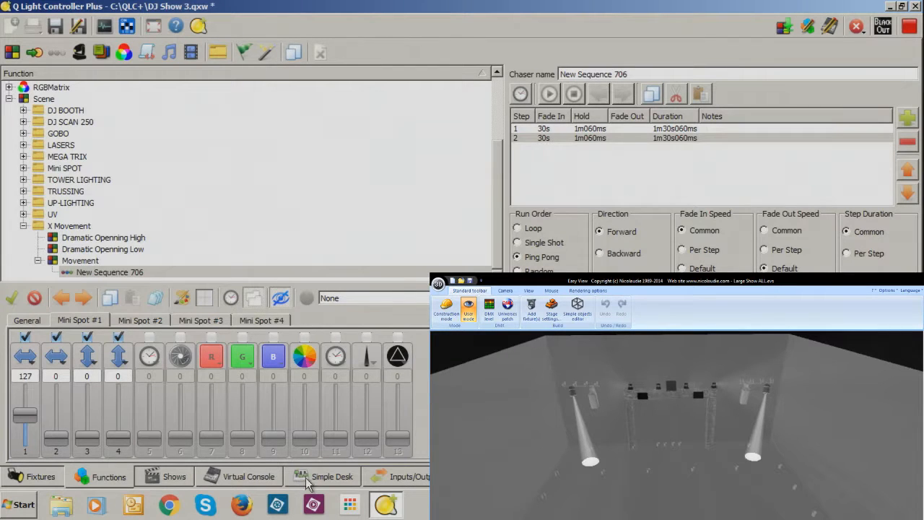
Start Movement 2 on page 2 of the virtual console and return to page 1
{"action": "left_click", "coordinate": [261, 480]}
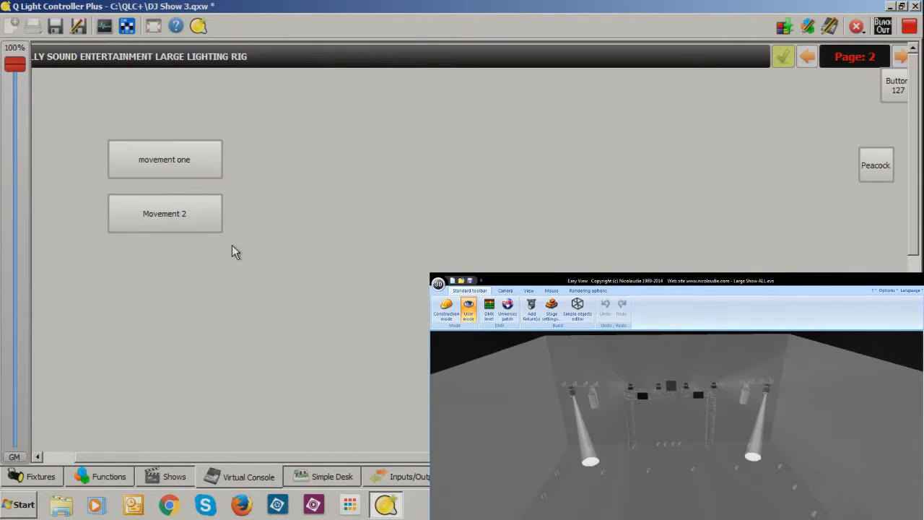
{"action": "left_click", "coordinate": [192, 220]}
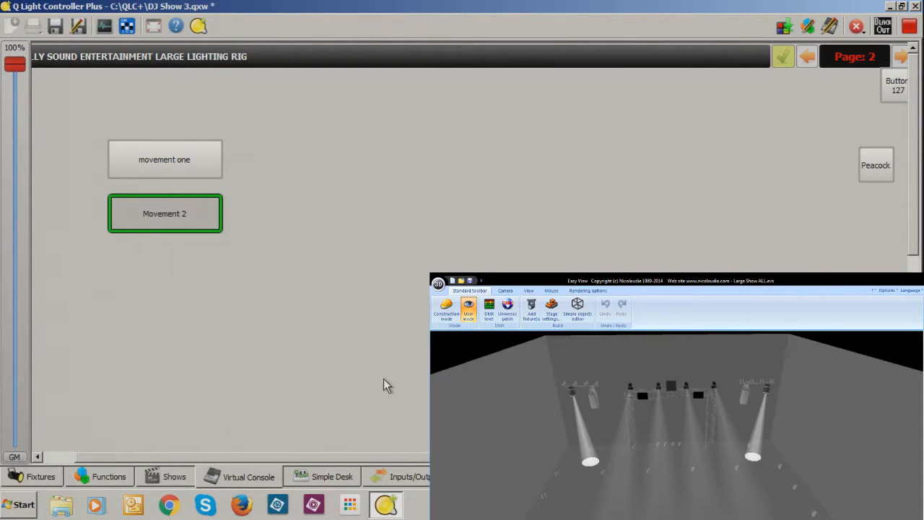
{"action": "left_click", "coordinate": [807, 56]}
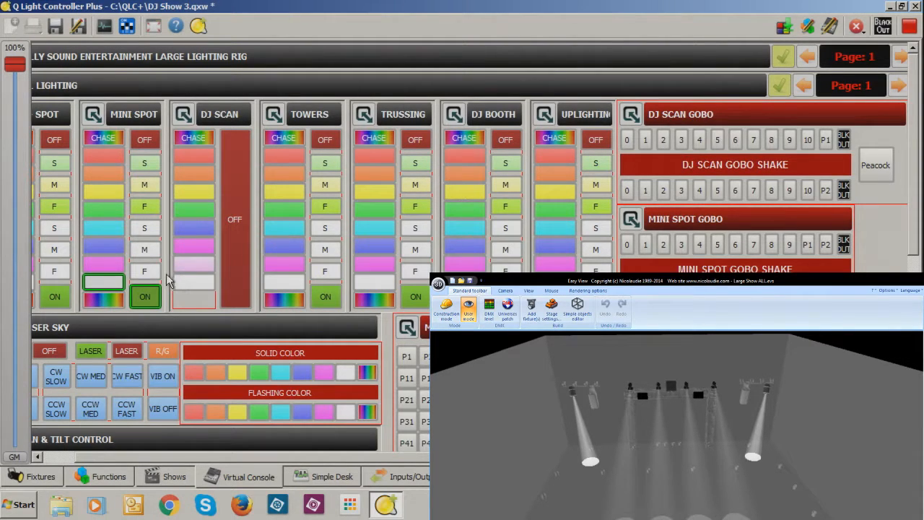
Cycle the Mini Spots through their solid colours from blue to red and back down to white
{"action": "left_click", "coordinate": [101, 250]}
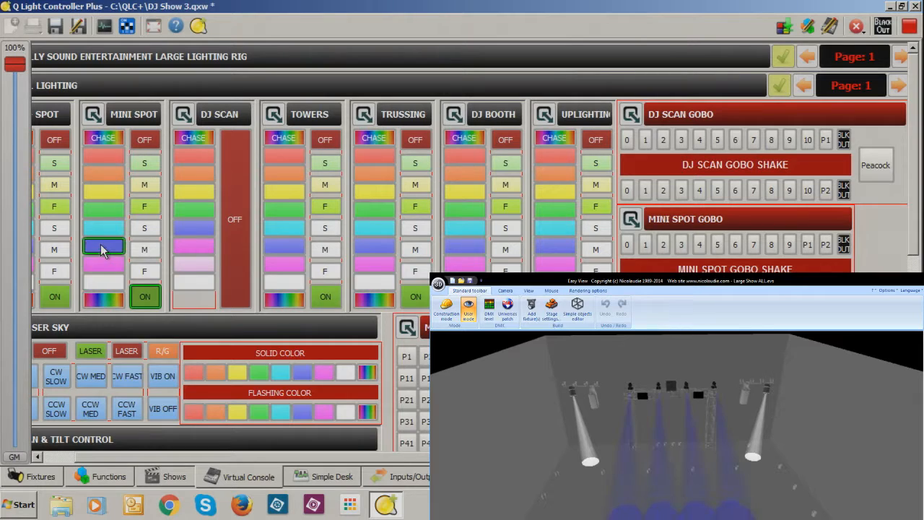
{"action": "left_click", "coordinate": [103, 228]}
{"action": "left_click", "coordinate": [102, 208]}
{"action": "left_click", "coordinate": [103, 191]}
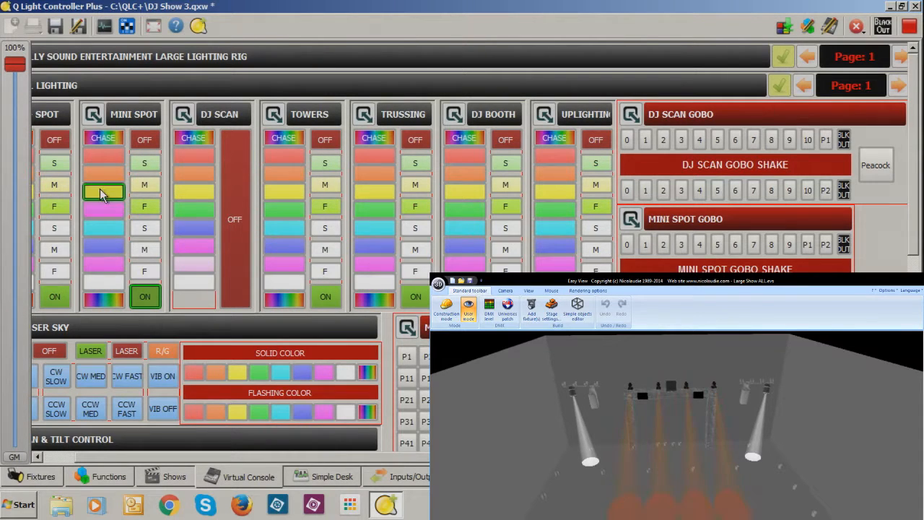
{"action": "left_click", "coordinate": [103, 173]}
{"action": "left_click", "coordinate": [104, 156]}
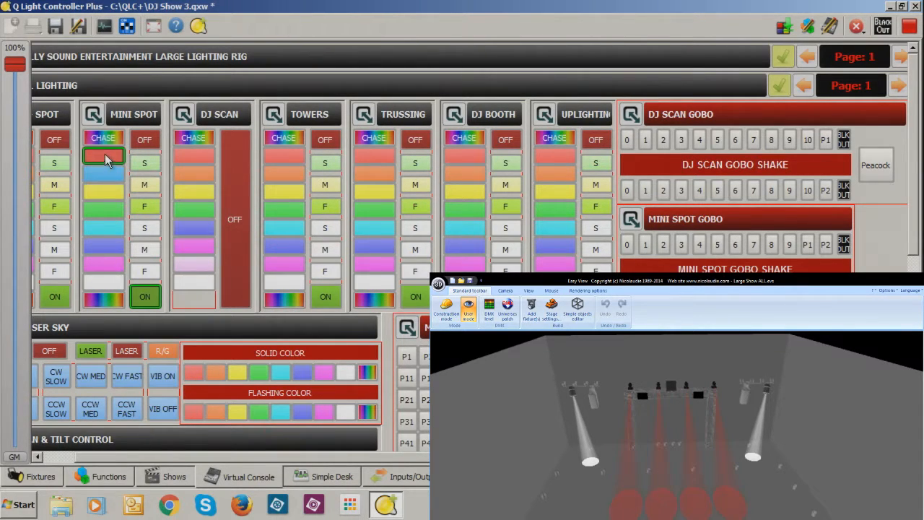
{"action": "left_click", "coordinate": [103, 191]}
{"action": "left_click", "coordinate": [103, 208]}
{"action": "left_click", "coordinate": [104, 229]}
{"action": "left_click", "coordinate": [105, 247]}
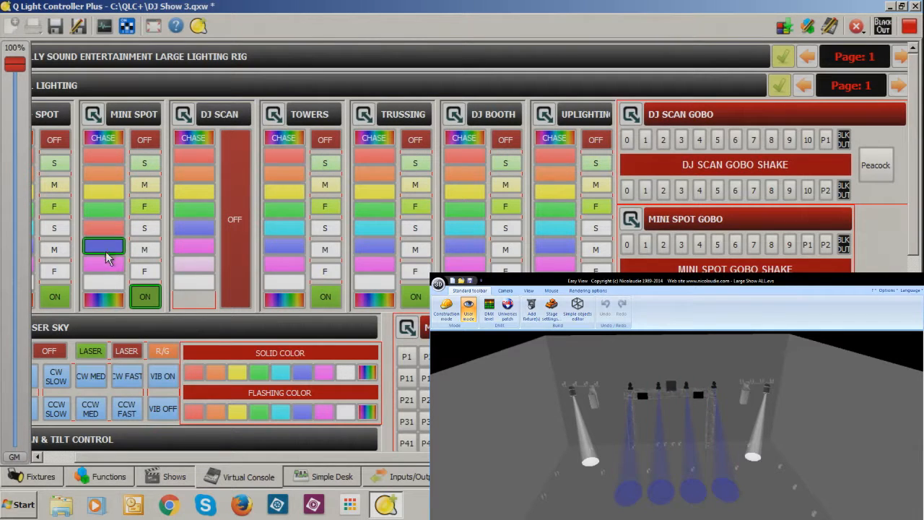
{"action": "left_click", "coordinate": [105, 264]}
{"action": "left_click", "coordinate": [105, 282]}
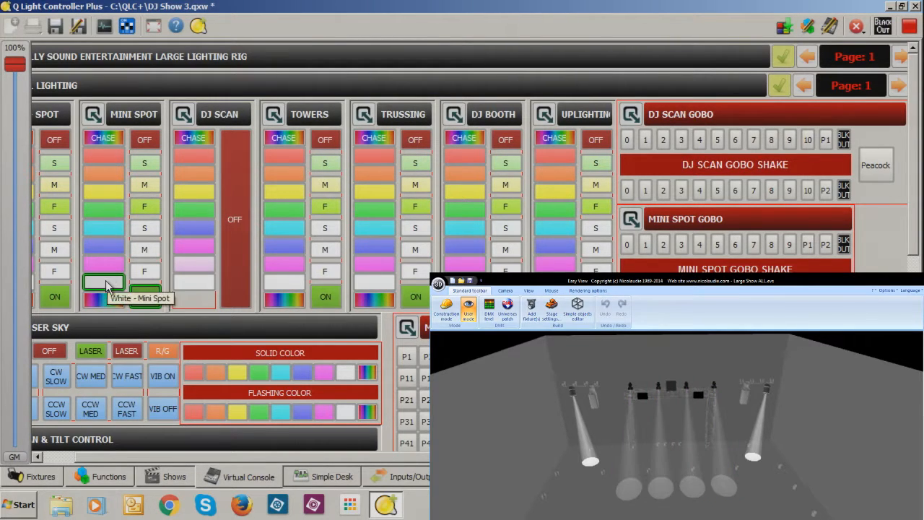
Switch the Mini Spots to magenta and try gobos 2 and 5 before selecting gobo 6
{"action": "left_click", "coordinate": [103, 264]}
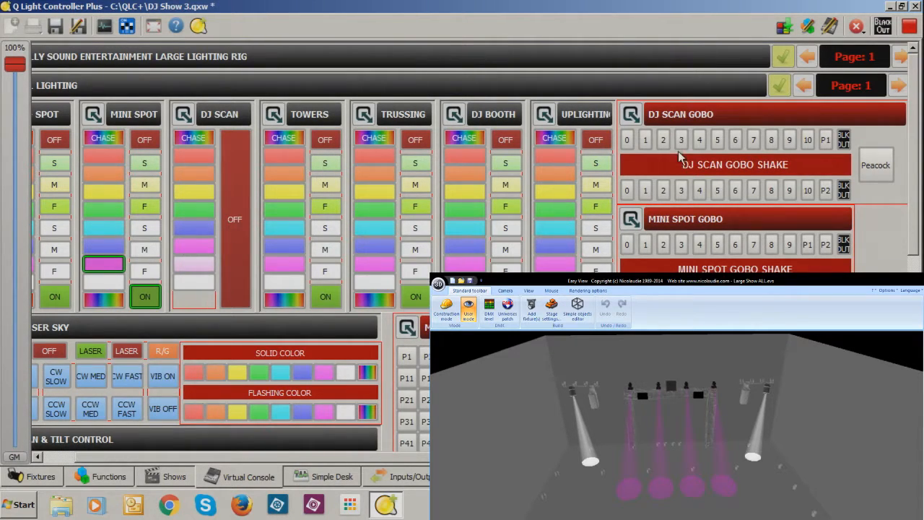
{"action": "left_click", "coordinate": [669, 244]}
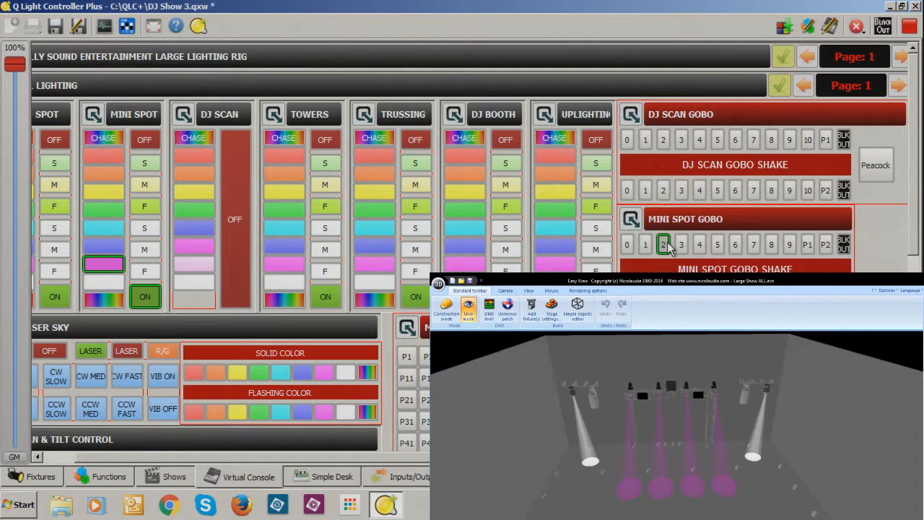
{"action": "left_click", "coordinate": [717, 245]}
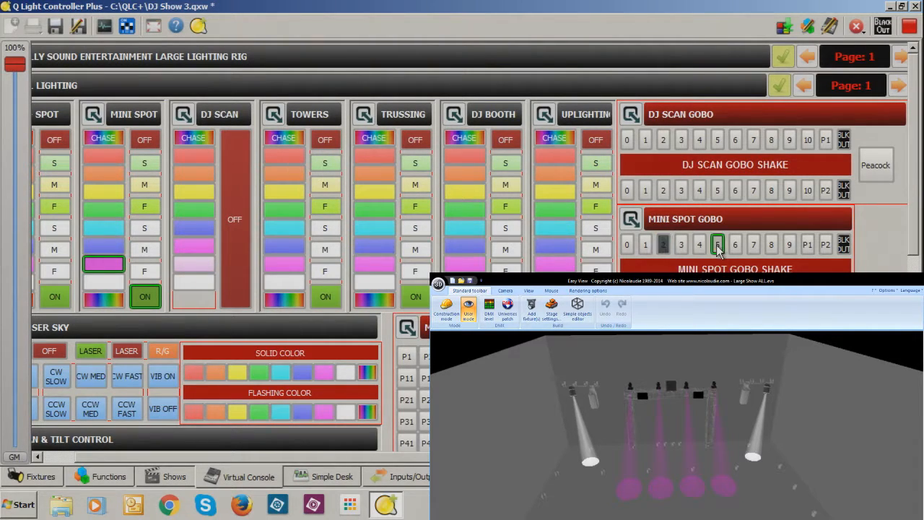
{"action": "left_click", "coordinate": [735, 247]}
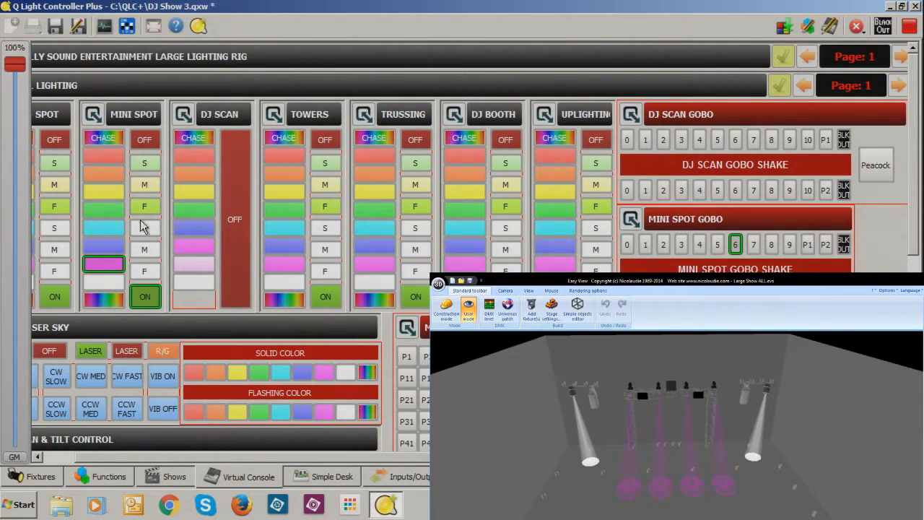
Test both sets of S, M and F effects on the Mini Spots, restore them to ON and select yellow
{"action": "left_click", "coordinate": [145, 186]}
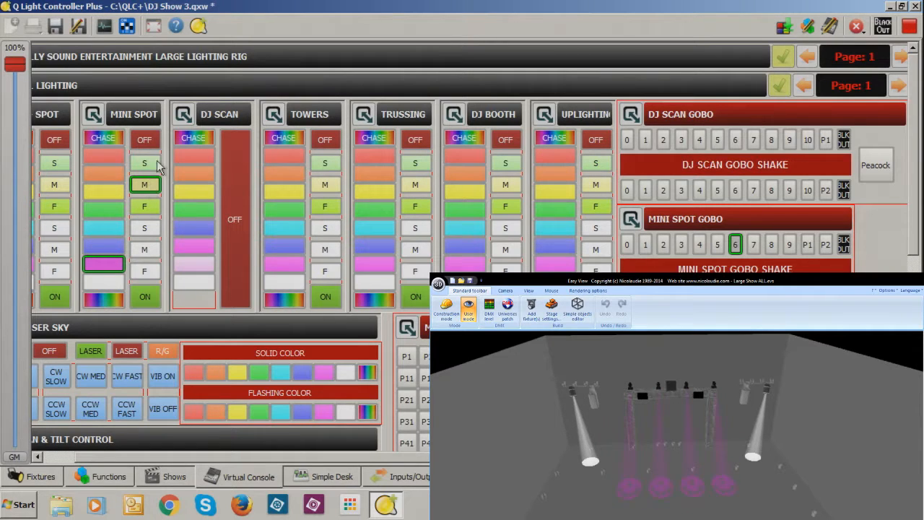
{"action": "left_click", "coordinate": [154, 169]}
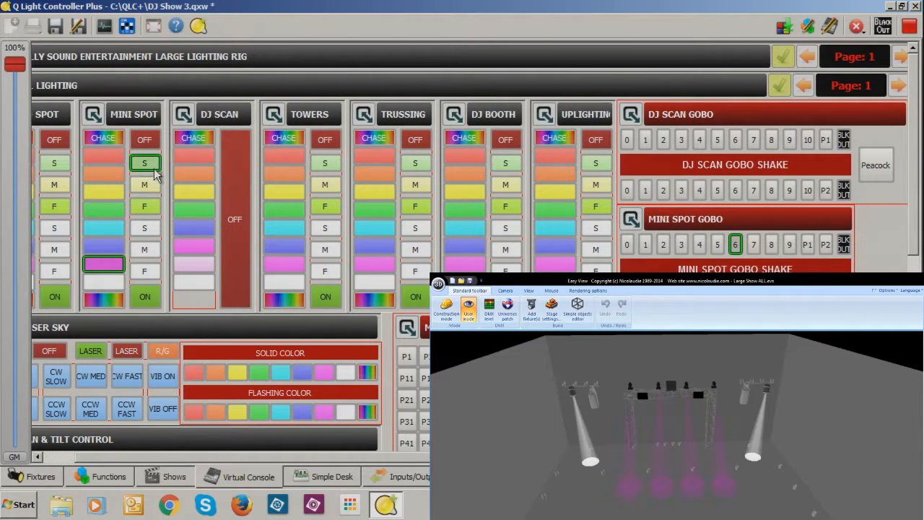
{"action": "left_click", "coordinate": [153, 186]}
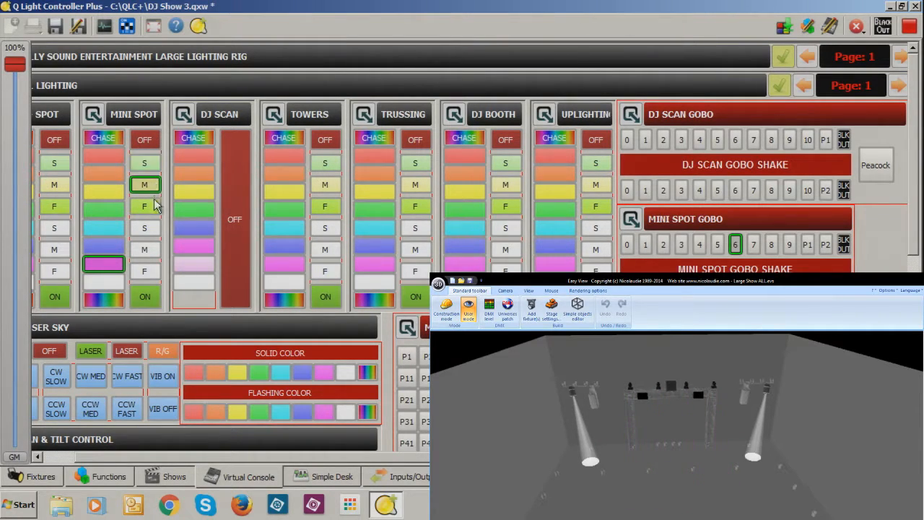
{"action": "left_click", "coordinate": [153, 208]}
{"action": "left_click", "coordinate": [150, 229]}
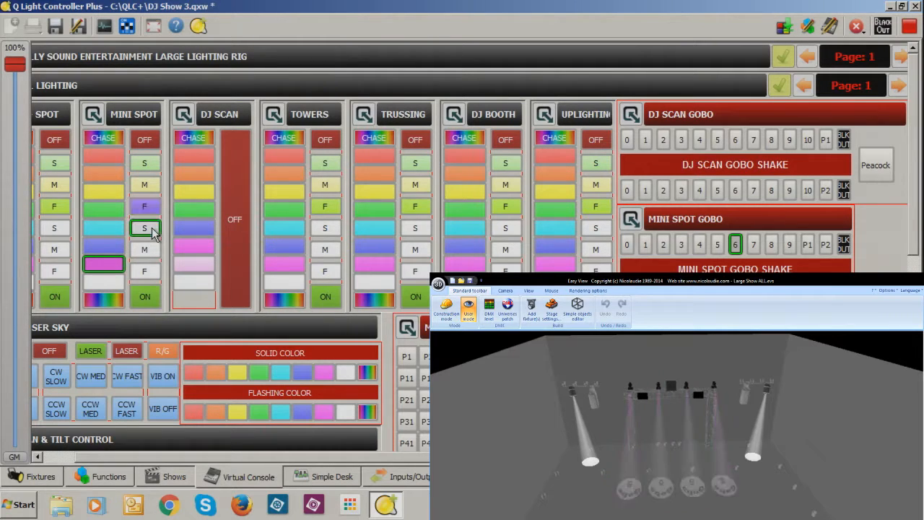
{"action": "left_click", "coordinate": [150, 251]}
{"action": "left_click", "coordinate": [152, 269]}
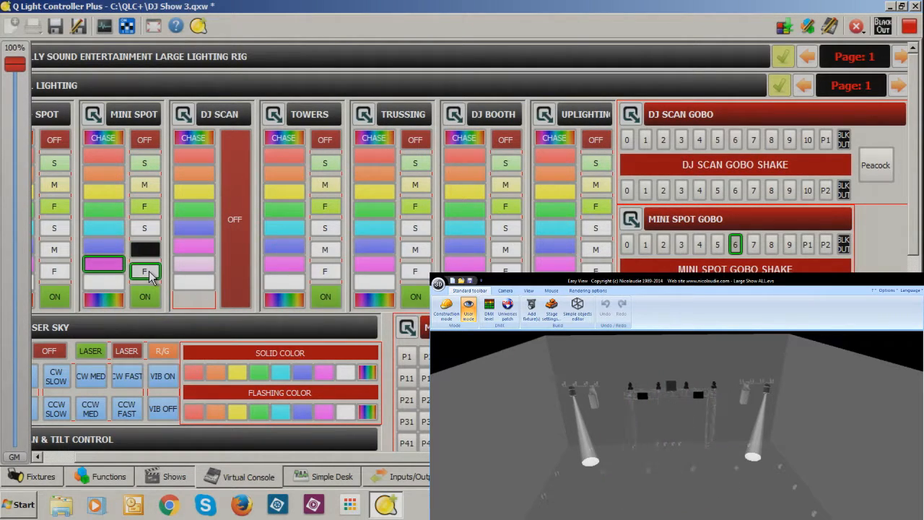
{"action": "left_click", "coordinate": [148, 298]}
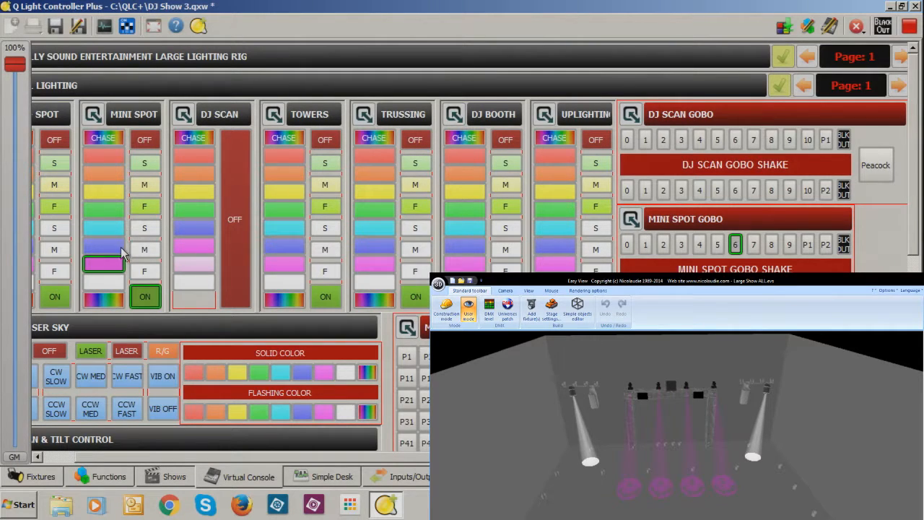
{"action": "left_click", "coordinate": [108, 192]}
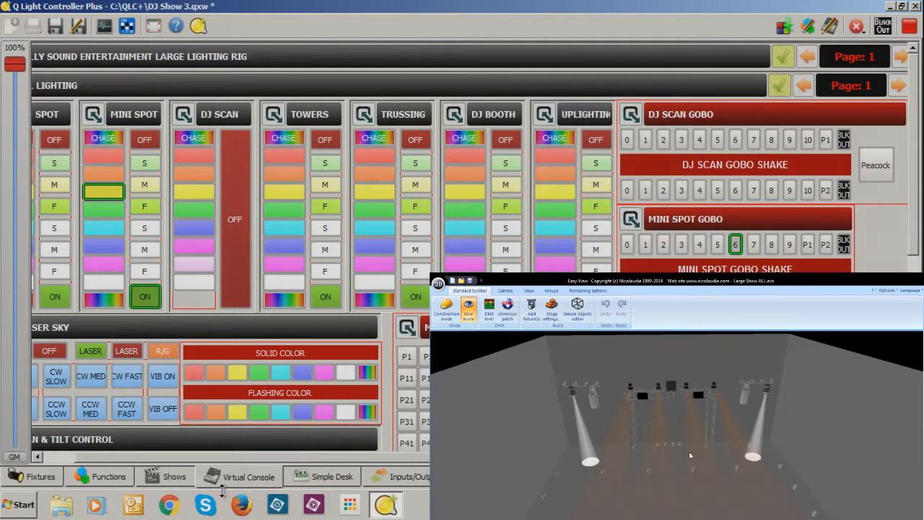
Create a new collection in the function list, open its function selection and dismiss it without adding anything
{"action": "left_click", "coordinate": [101, 478]}
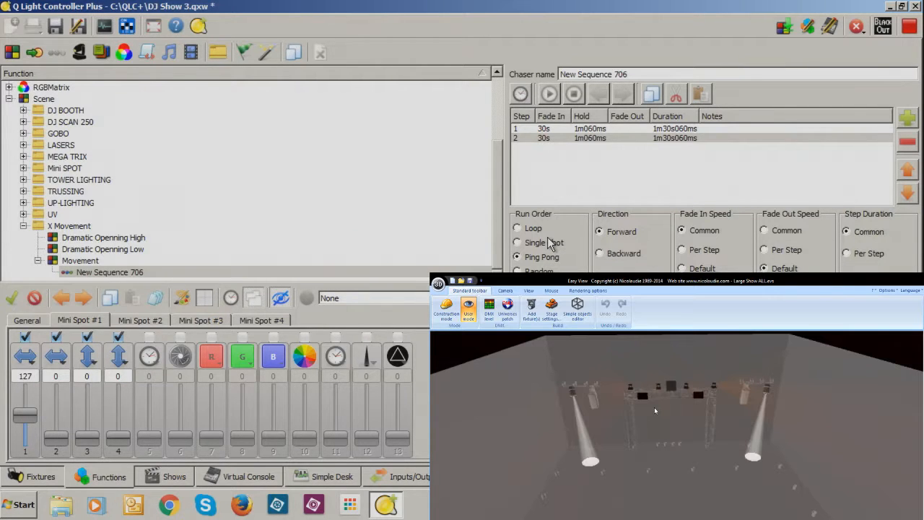
{"action": "left_click", "coordinate": [42, 319]}
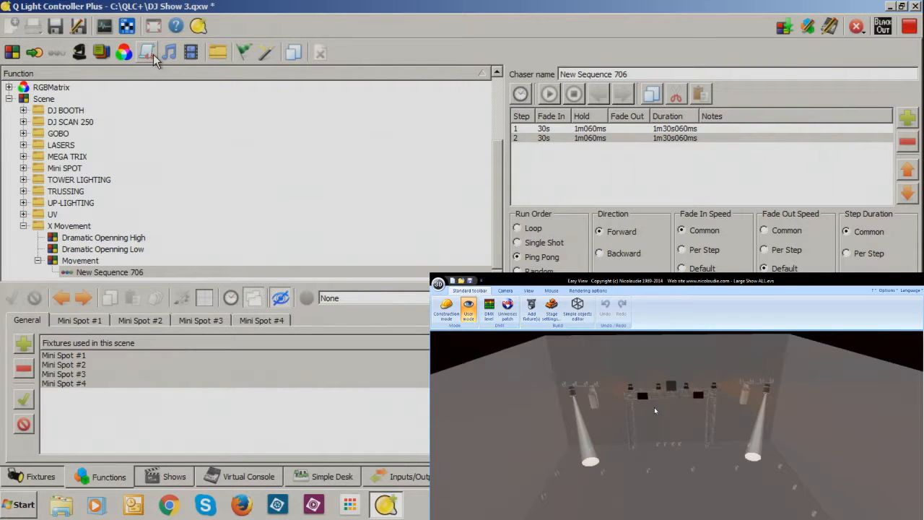
{"action": "left_click", "coordinate": [101, 52]}
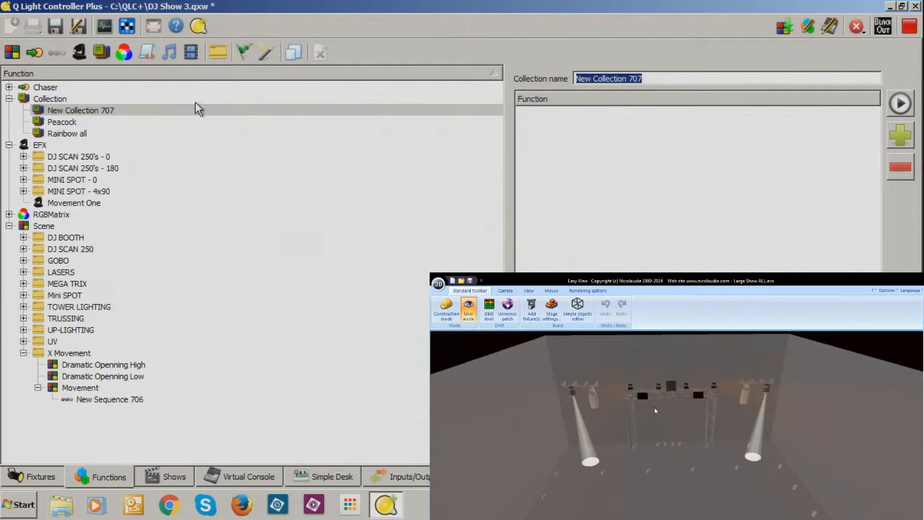
{"action": "left_click", "coordinate": [899, 138]}
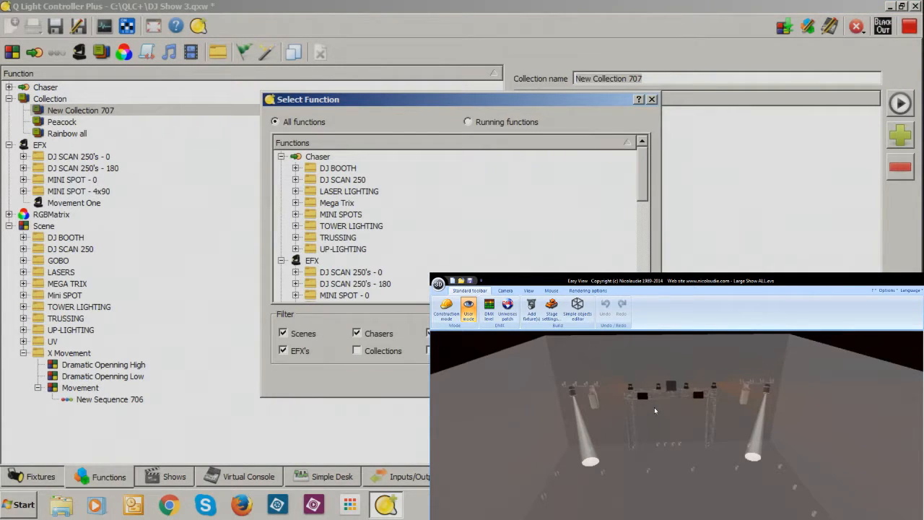
{"action": "left_click", "coordinate": [622, 380]}
{"action": "left_click", "coordinate": [895, 112]}
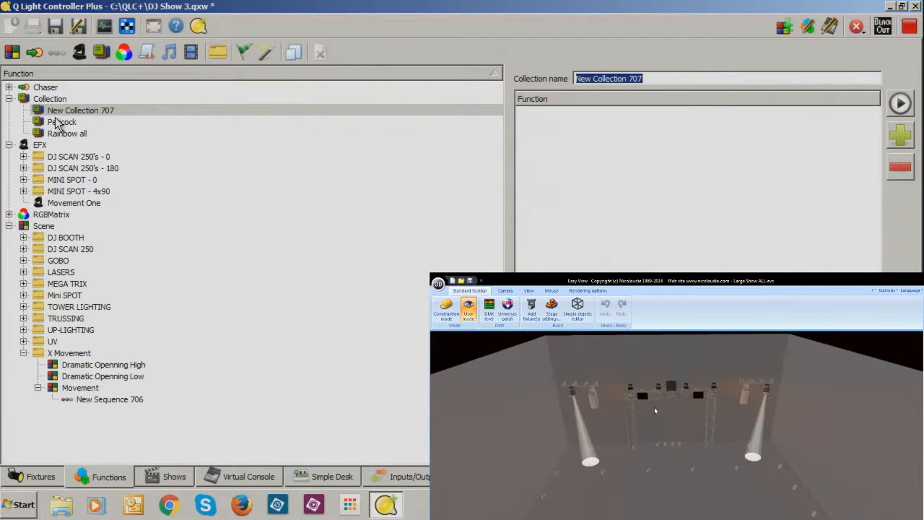
Create a new chaser in the function list, open its function selection and dismiss it without adding anything
{"action": "left_click", "coordinate": [41, 52]}
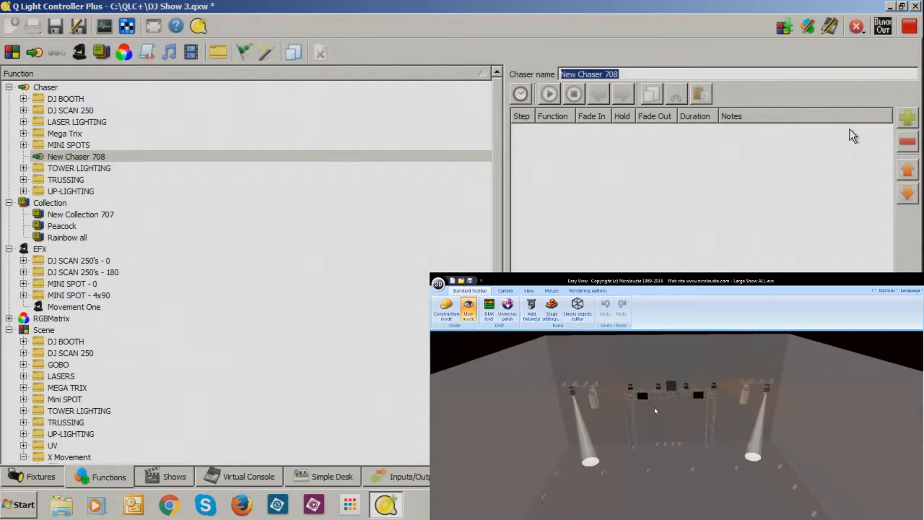
{"action": "left_click", "coordinate": [909, 118]}
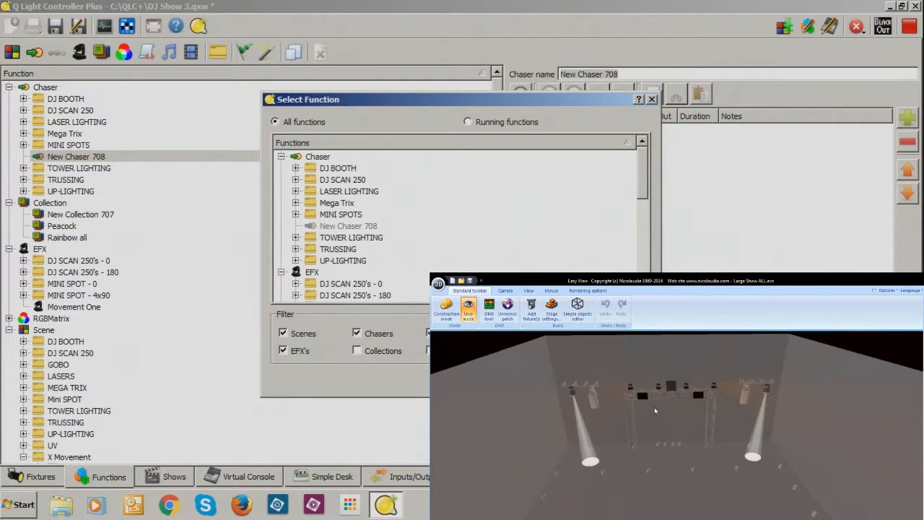
{"action": "left_click", "coordinate": [621, 381]}
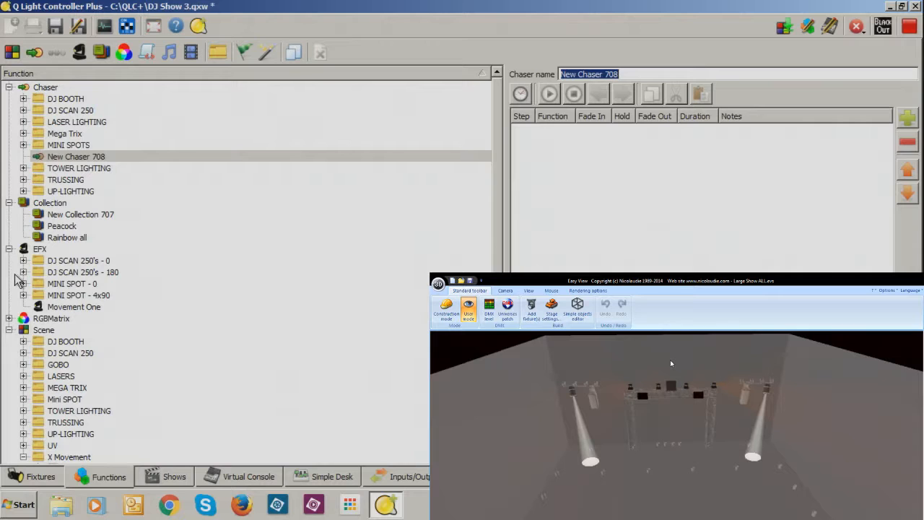
Create a new EFX function and open its movement settings
{"action": "left_click", "coordinate": [78, 52]}
{"action": "left_click", "coordinate": [584, 108]}
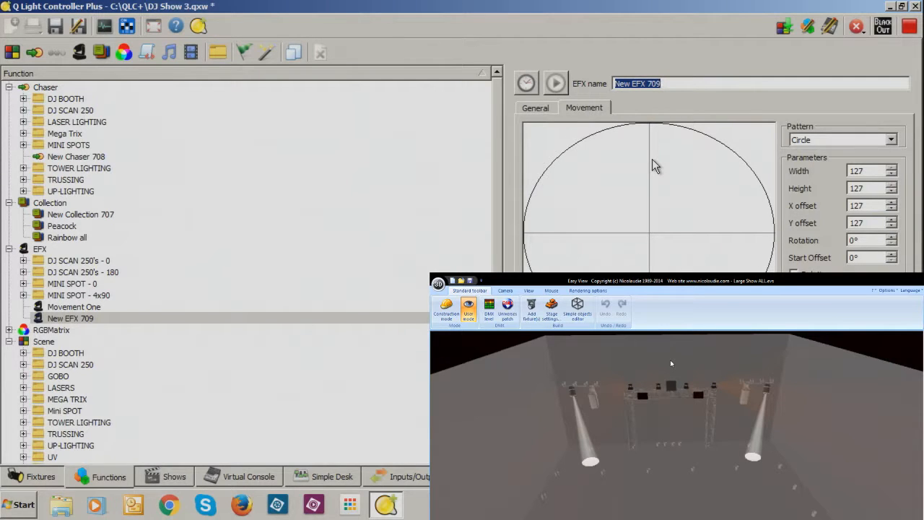
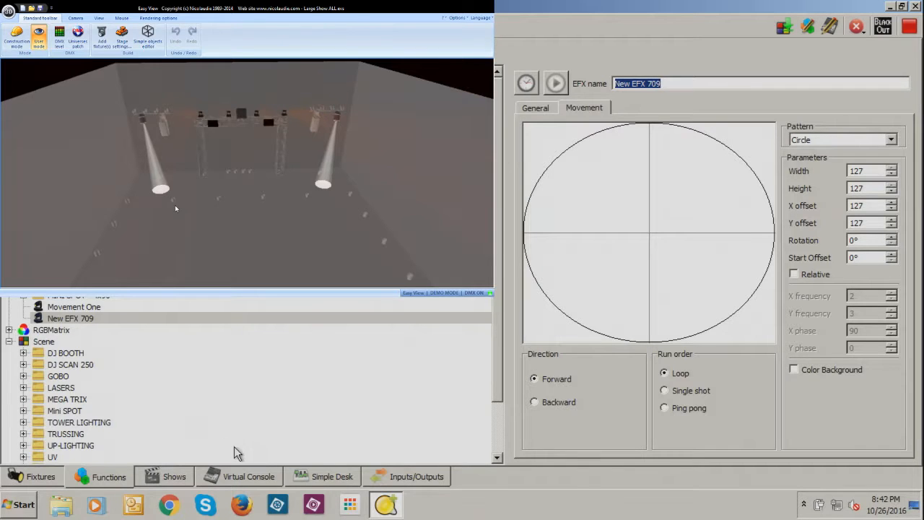
Return to the Virtual Console and switch from Operate mode back to Design mode, confirming despite the running functions
{"action": "left_click", "coordinate": [267, 482]}
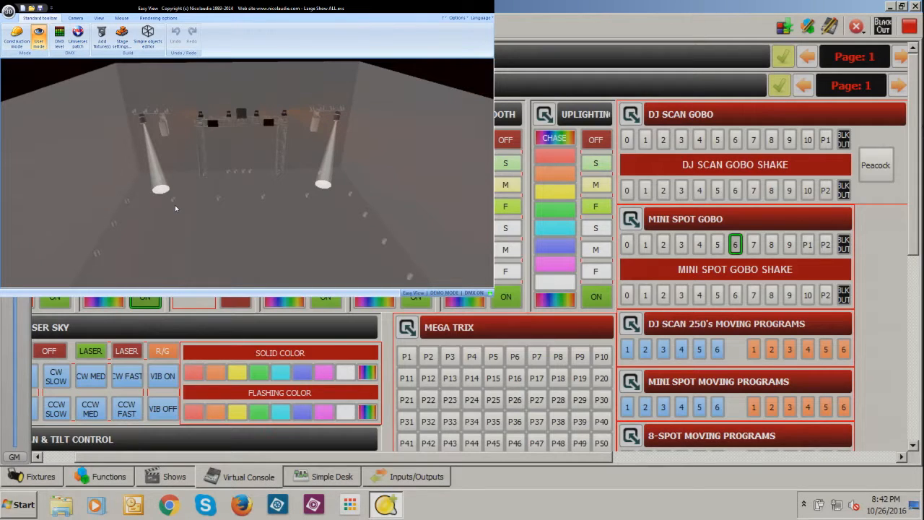
{"action": "left_click", "coordinate": [910, 26]}
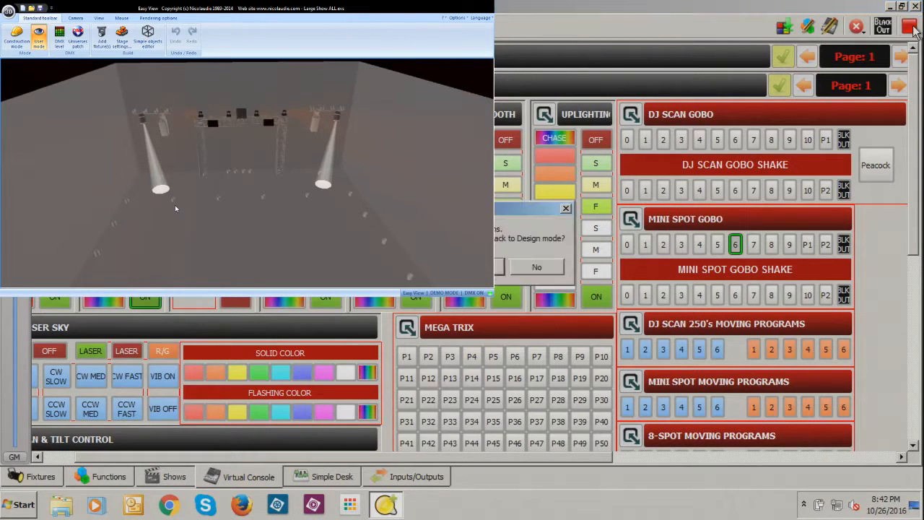
{"action": "left_click", "coordinate": [500, 267]}
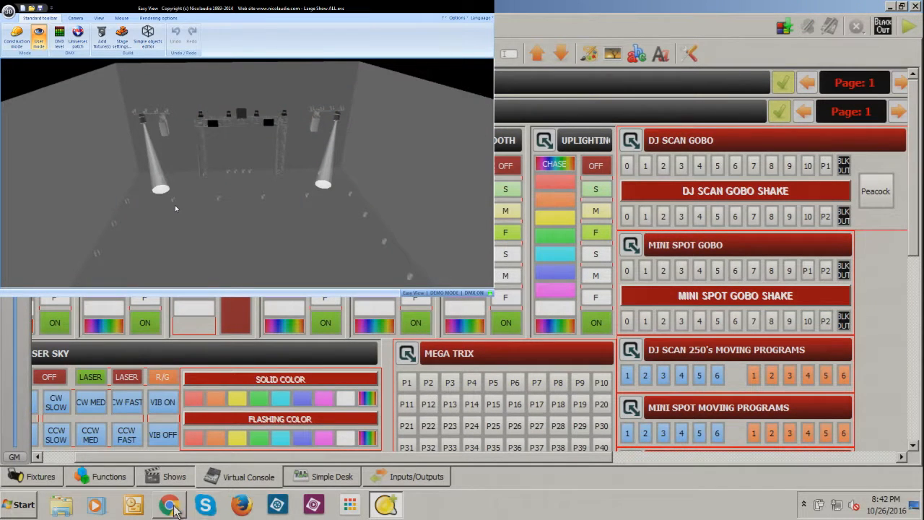
Lower channels 1, 5 and 6 to zero on the Simple Desk and reset their overrides
{"action": "left_click", "coordinate": [316, 478]}
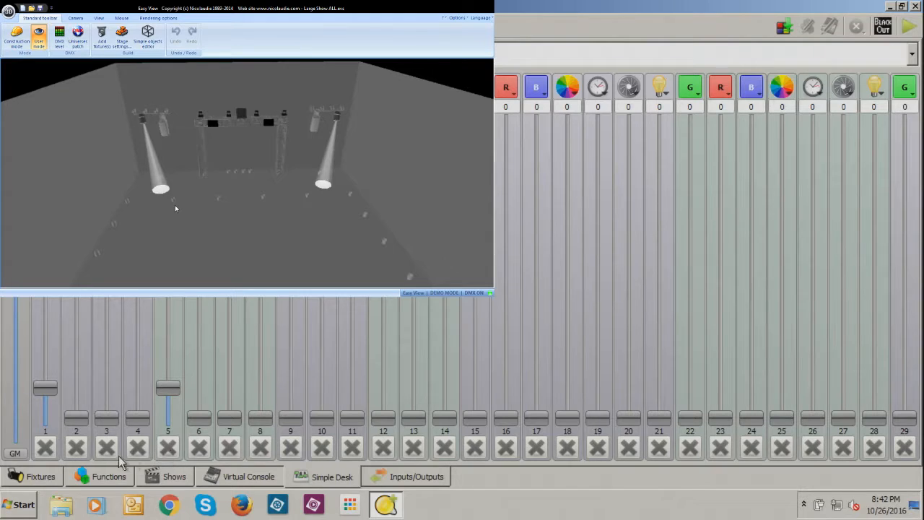
{"action": "left_click_drag", "start_coordinate": [52, 390], "coordinate": [49, 450]}
{"action": "left_click", "coordinate": [186, 387]}
{"action": "left_click_drag", "start_coordinate": [168, 394], "coordinate": [166, 426]}
{"action": "left_click_drag", "start_coordinate": [197, 377], "coordinate": [196, 453]}
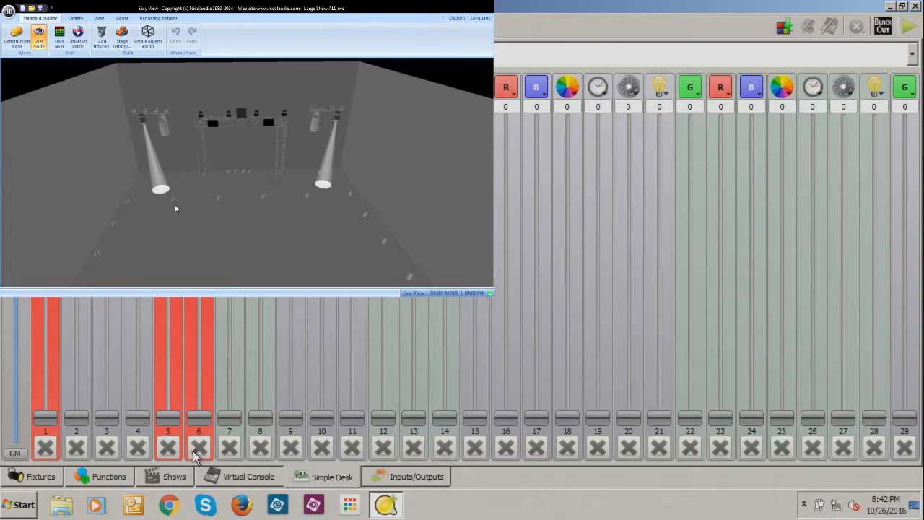
{"action": "left_click", "coordinate": [198, 449]}
{"action": "left_click", "coordinate": [168, 449]}
{"action": "left_click", "coordinate": [46, 450]}
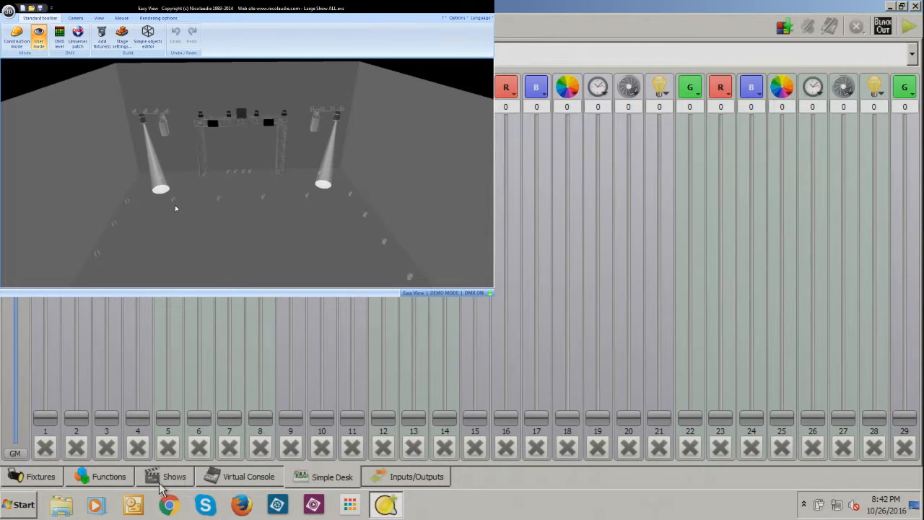
Add Mini Spot #1 to #4 from the first Mini Spot - RGB Group as fixtures of the new EFX
{"action": "left_click", "coordinate": [98, 483]}
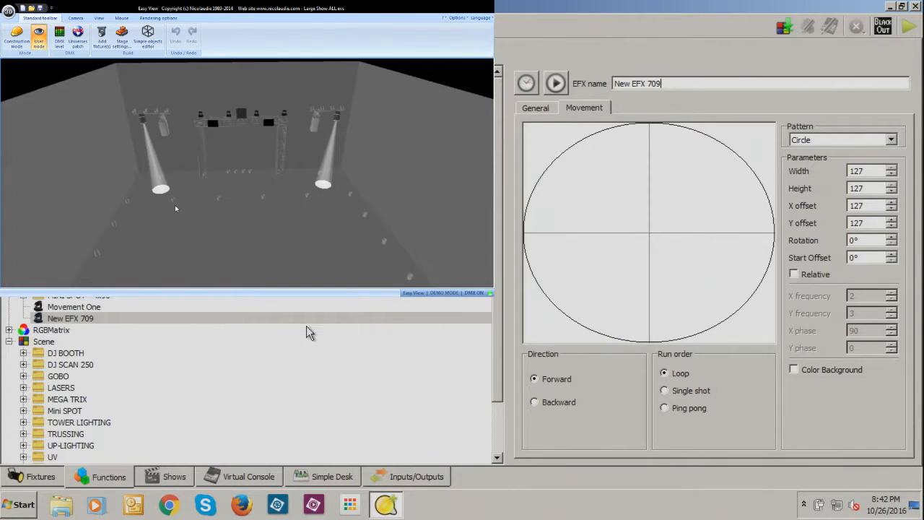
{"action": "left_click", "coordinate": [536, 110]}
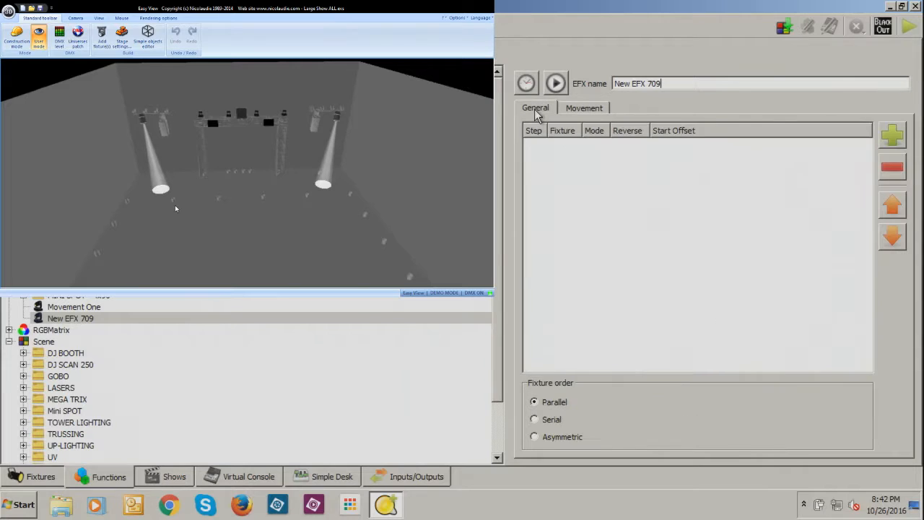
{"action": "left_click", "coordinate": [893, 137]}
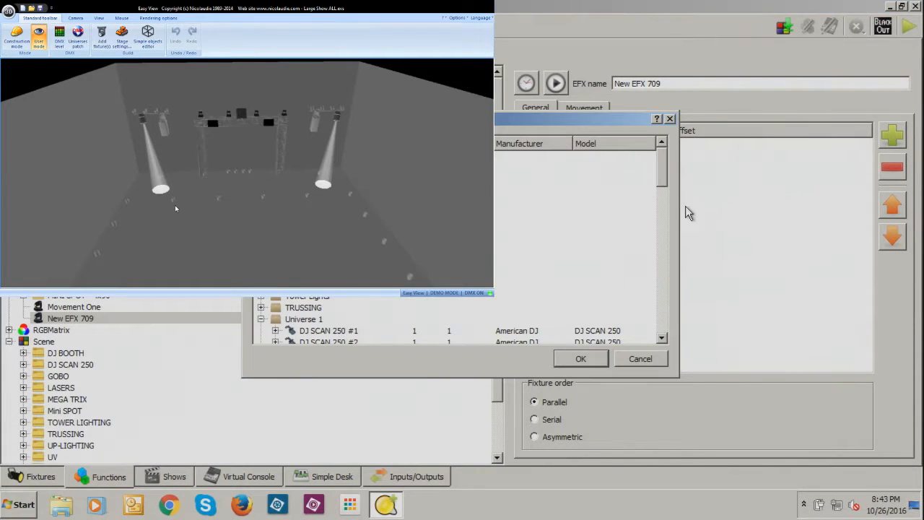
{"action": "left_click_drag", "start_coordinate": [589, 133], "coordinate": [848, 139]}
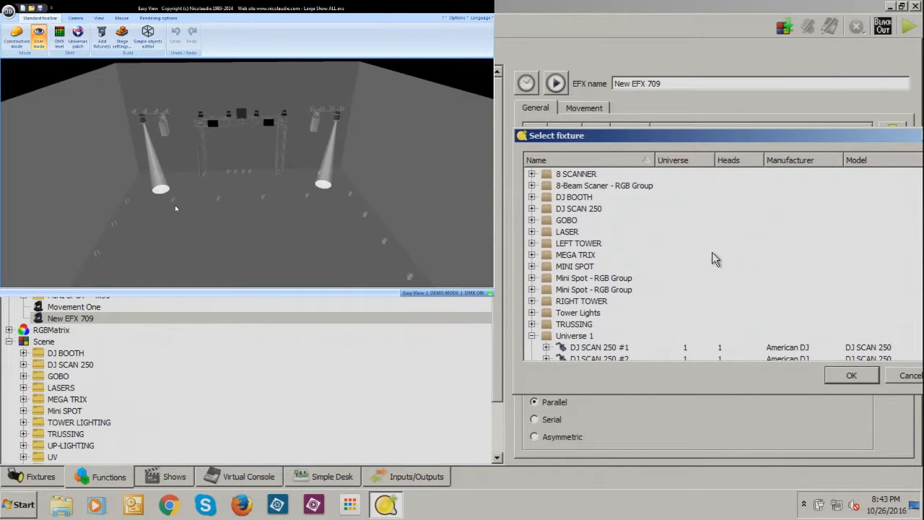
{"action": "left_click", "coordinate": [532, 278]}
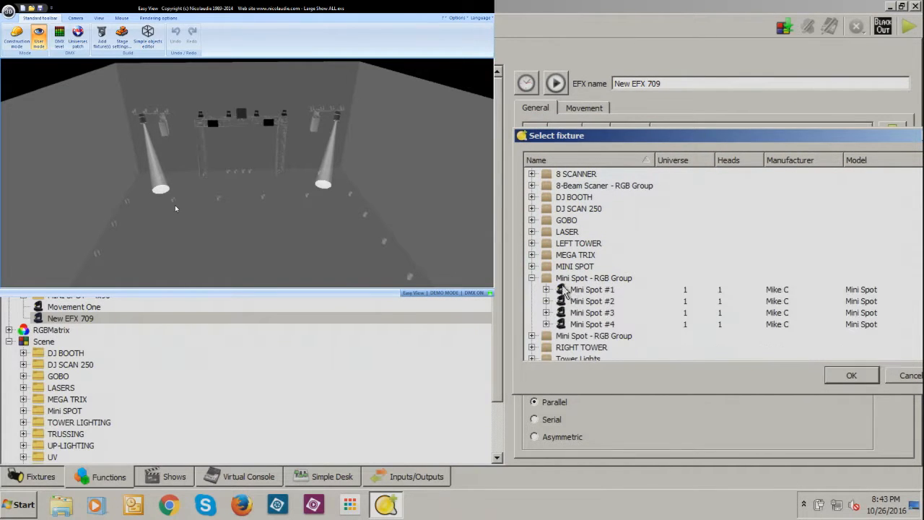
{"action": "left_click", "coordinate": [574, 289]}
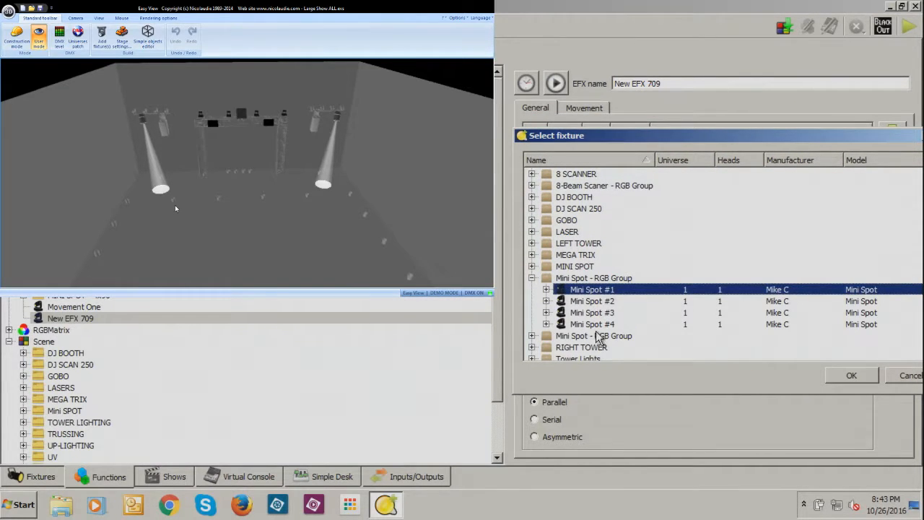
{"action": "left_click", "coordinate": [596, 326], "text": "shift"}
{"action": "left_click", "coordinate": [594, 316], "text": "shift"}
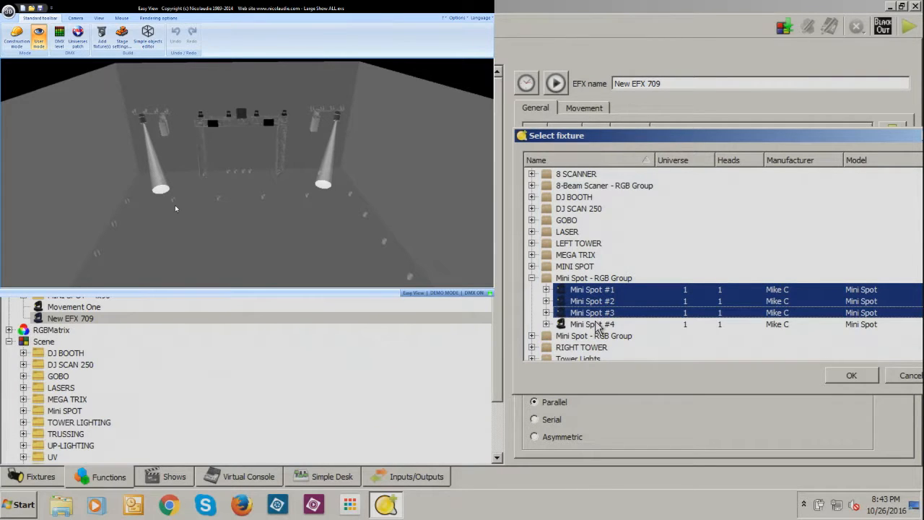
{"action": "left_click", "coordinate": [597, 326], "text": "shift"}
{"action": "left_click", "coordinate": [852, 375]}
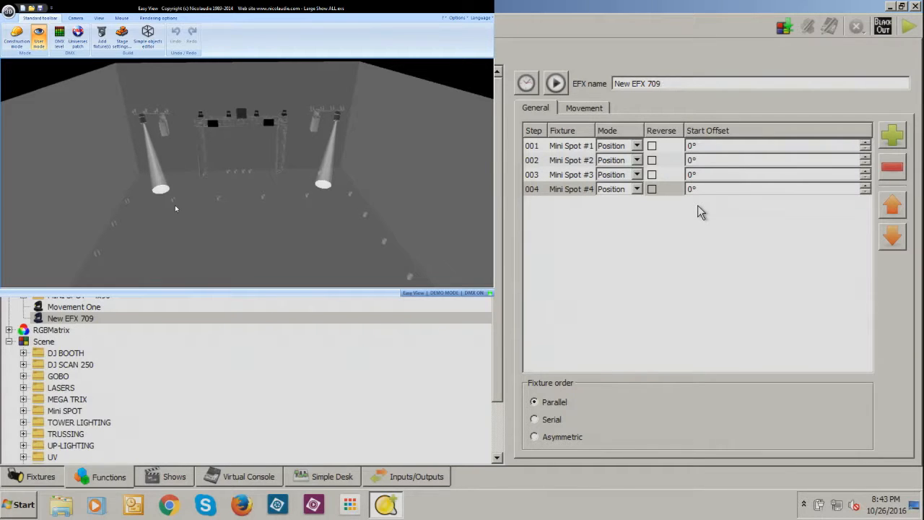
Try the Line and Line2 patterns for the EFX movement and settle on Line
{"action": "left_click", "coordinate": [597, 112]}
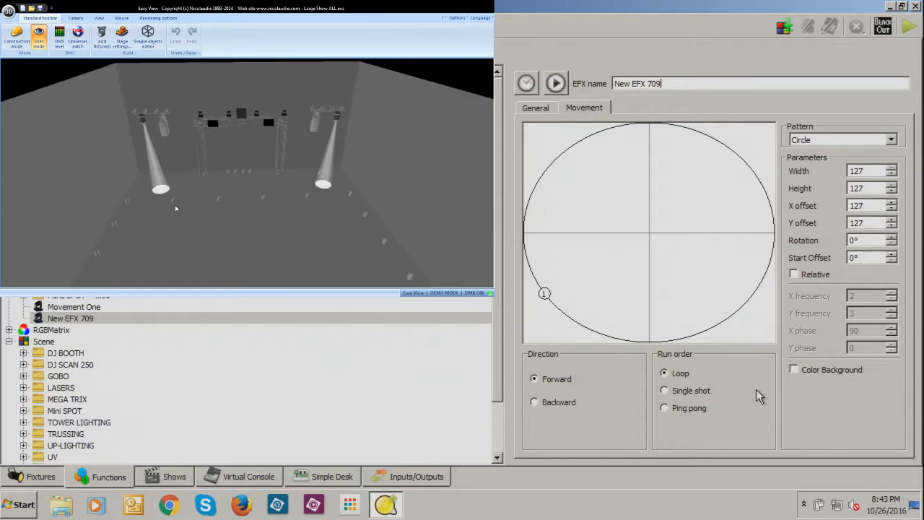
{"action": "left_click", "coordinate": [887, 140]}
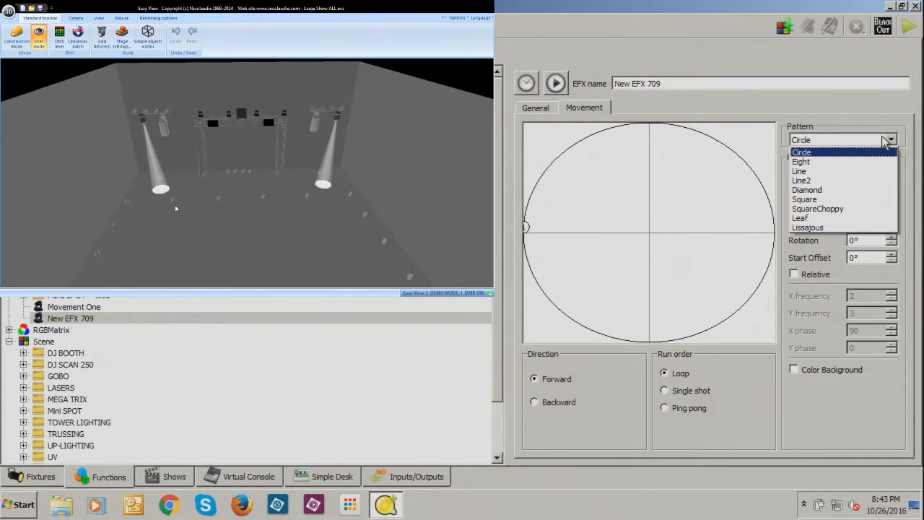
{"action": "left_click", "coordinate": [870, 171]}
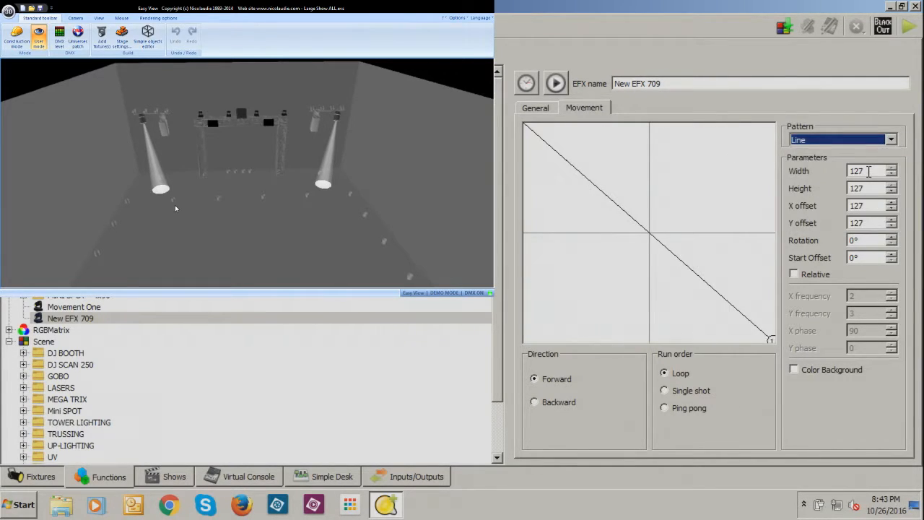
{"action": "left_click", "coordinate": [876, 140]}
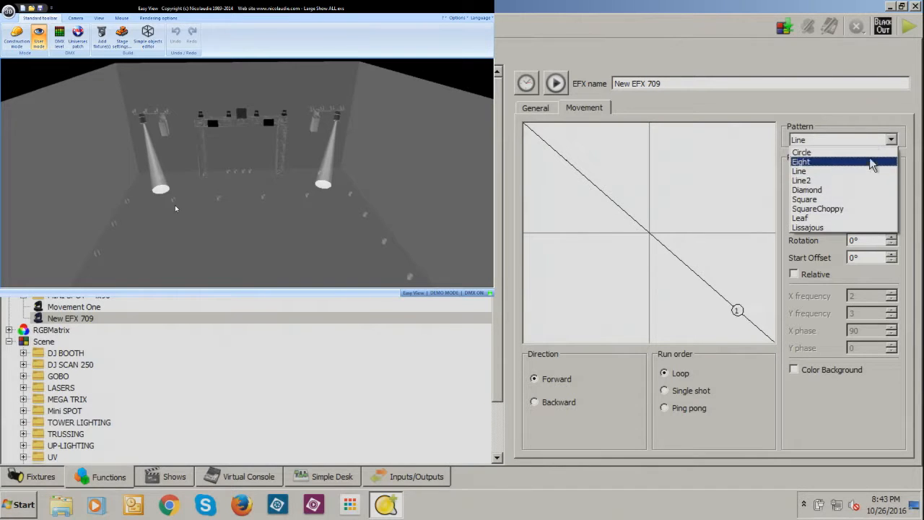
{"action": "left_click", "coordinate": [867, 180]}
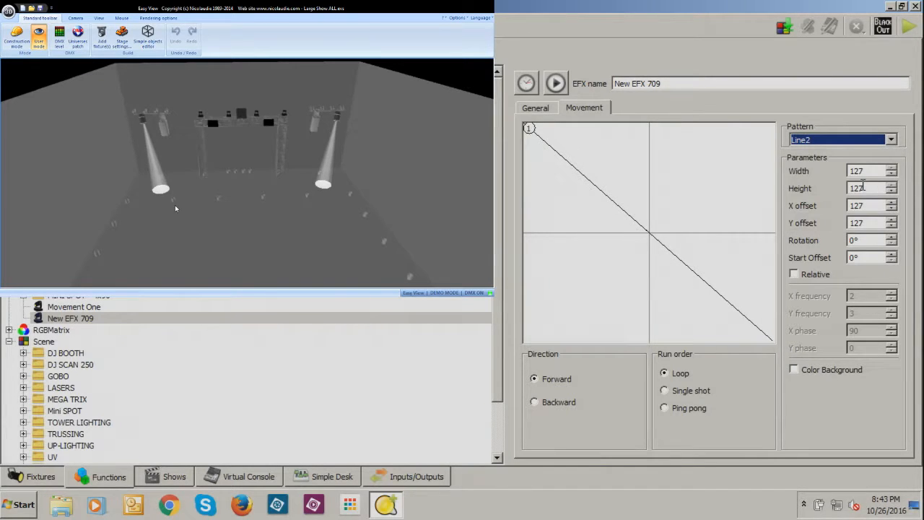
{"action": "left_click", "coordinate": [872, 142]}
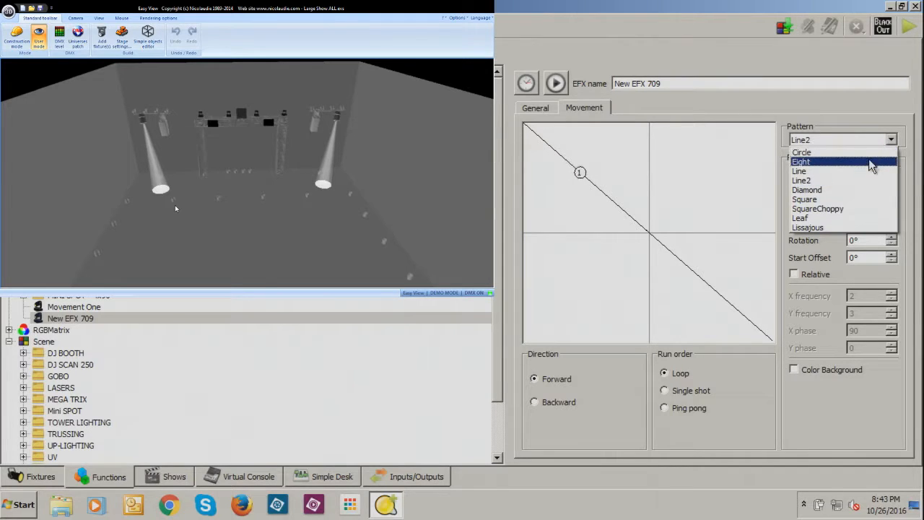
{"action": "left_click", "coordinate": [870, 172]}
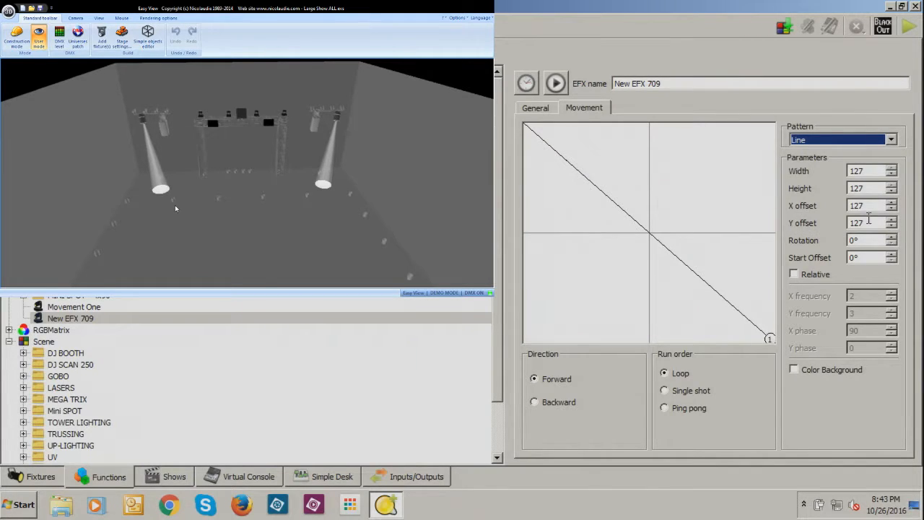
Set the rotation of the EFX line pattern to 45°
{"action": "left_click", "coordinate": [859, 240]}
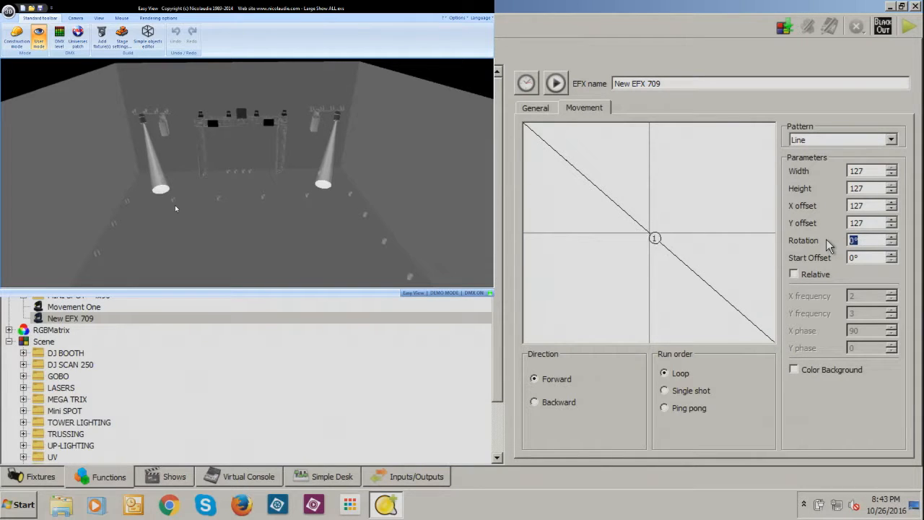
{"action": "type", "text": "45"}
{"action": "key", "text": "Return"}
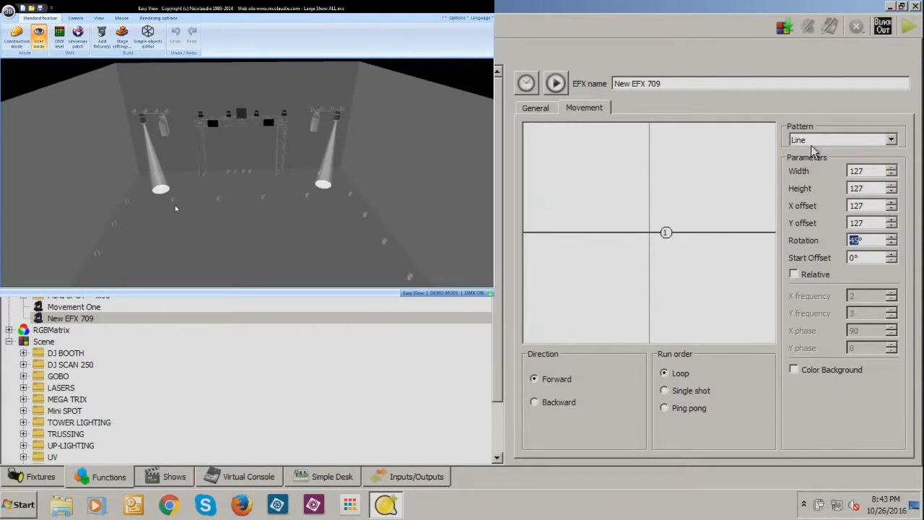
Set the EFX fixture order to Serial and go back to its movement settings
{"action": "left_click", "coordinate": [545, 114]}
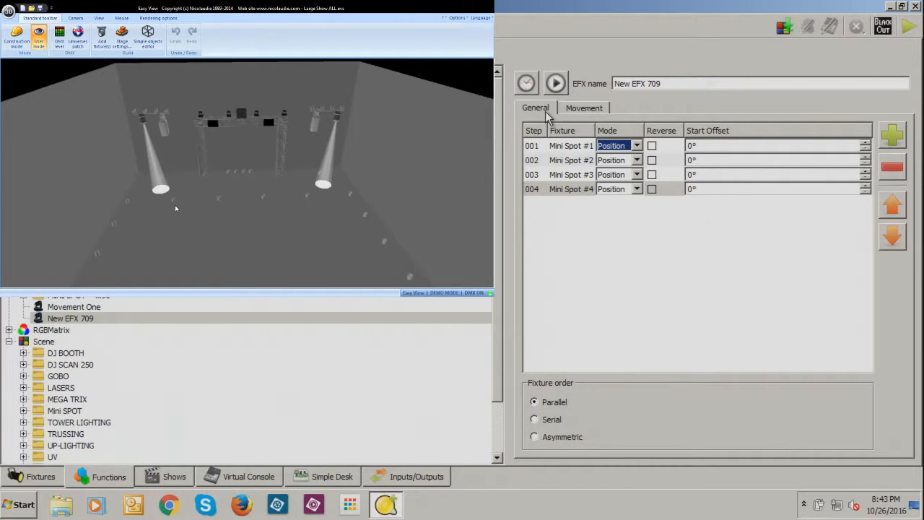
{"action": "left_click", "coordinate": [535, 439]}
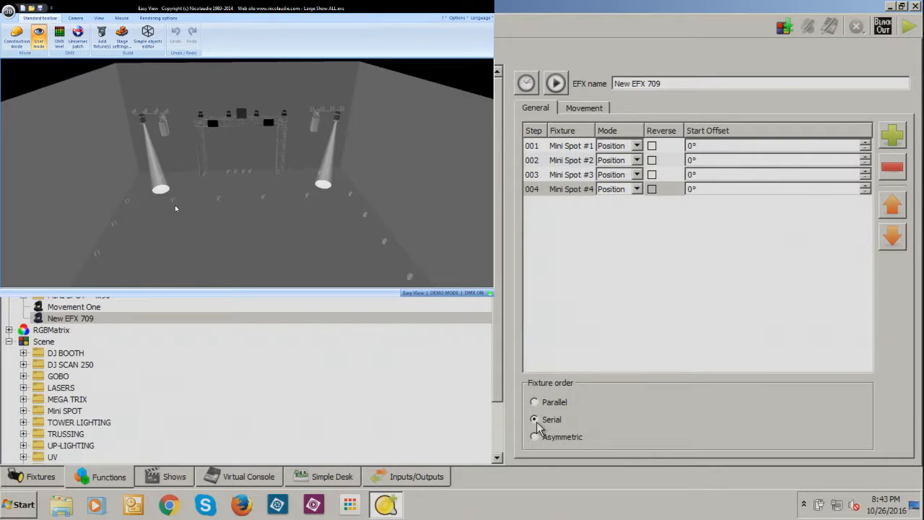
{"action": "left_click", "coordinate": [596, 110]}
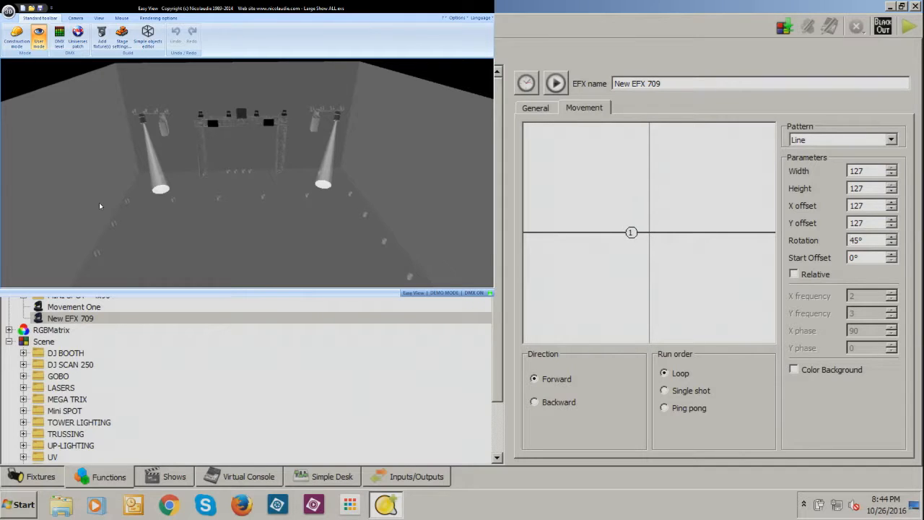
Create a new scene and add Mini Spot #1 to #4 from the second Mini Spot - RGB Group to it
{"action": "key", "text": "ctrl+1"}
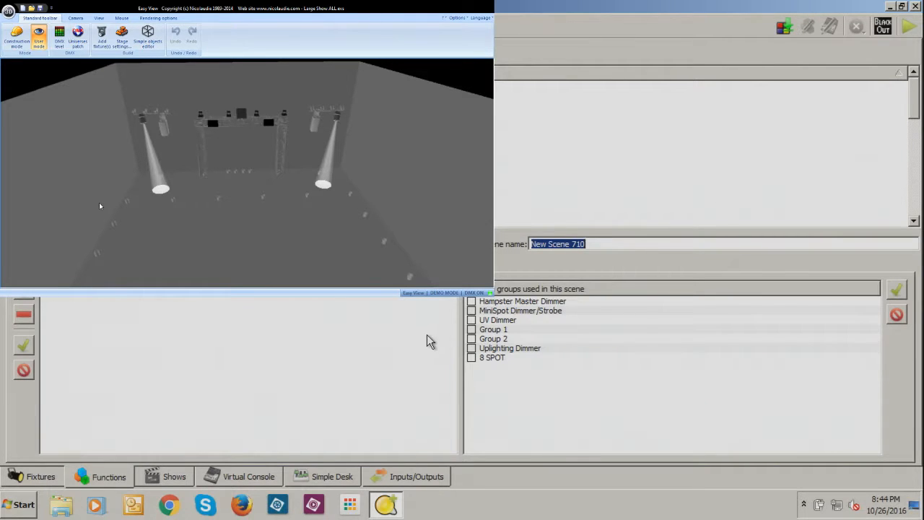
{"action": "left_click", "coordinate": [25, 298]}
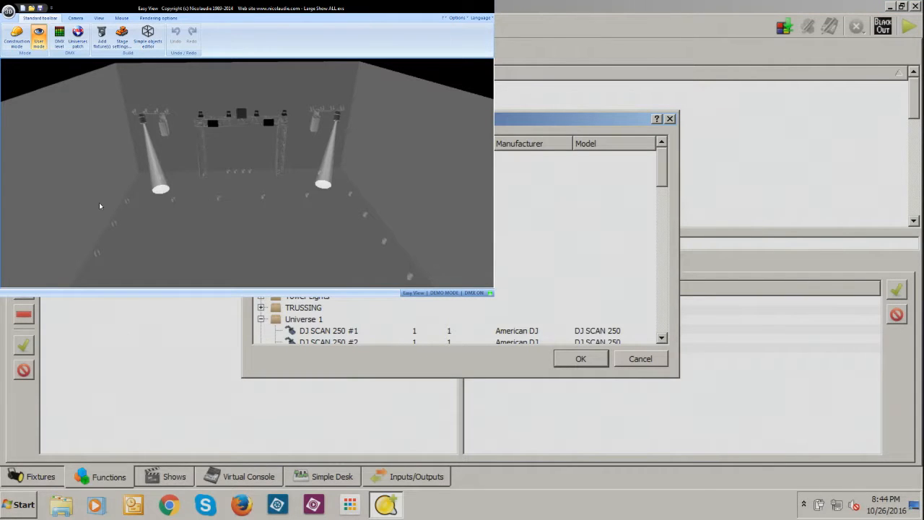
{"action": "left_click", "coordinate": [262, 272]}
{"action": "left_click", "coordinate": [311, 286]}
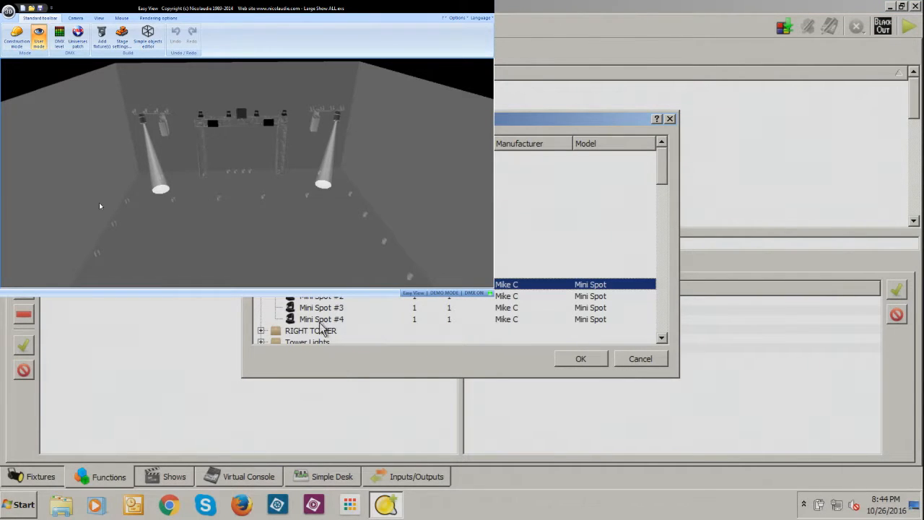
{"action": "left_click", "coordinate": [319, 322], "text": "shift"}
{"action": "left_click", "coordinate": [582, 361]}
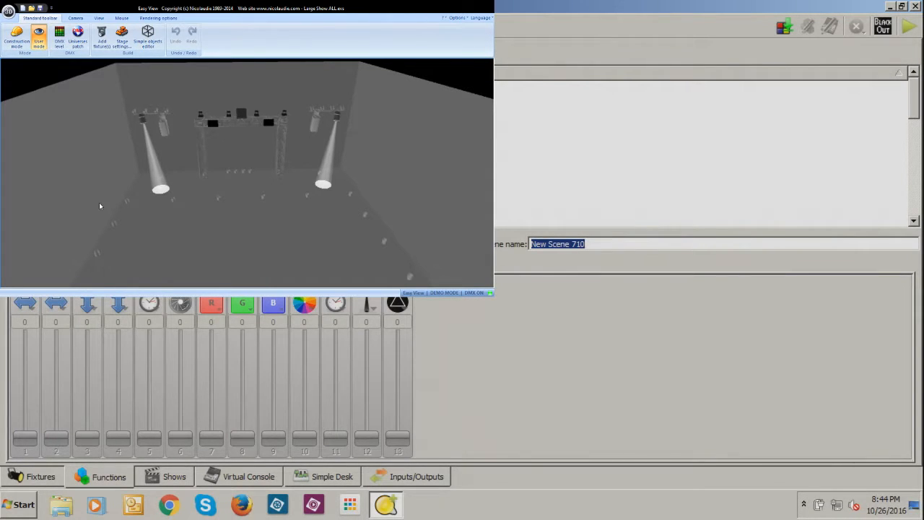
Review the functions the Function Wizard offers for Mini Spot #1 to #4 from the first Mini Spot - RGB Group, and close the wizard
{"action": "left_click", "coordinate": [433, 244]}
{"action": "left_click", "coordinate": [433, 244]}
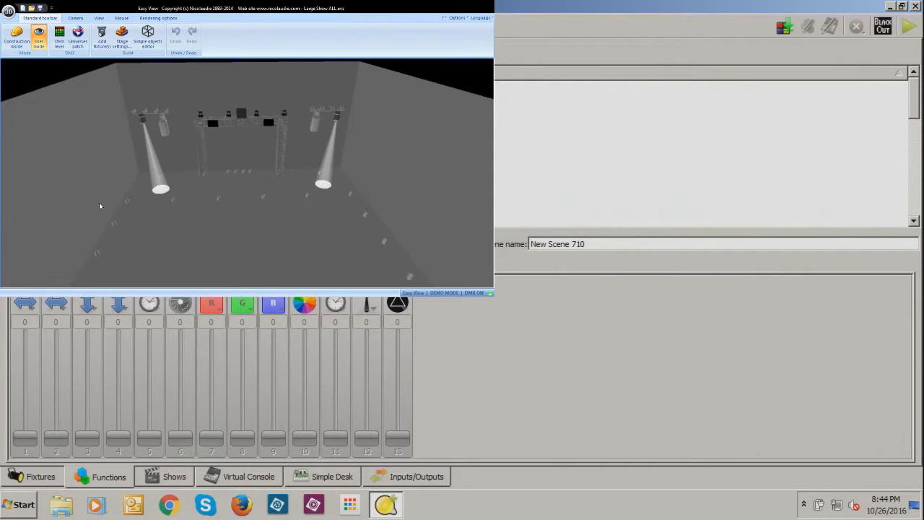
{"action": "key", "text": "ctrl+w"}
{"action": "left_click", "coordinate": [562, 427]}
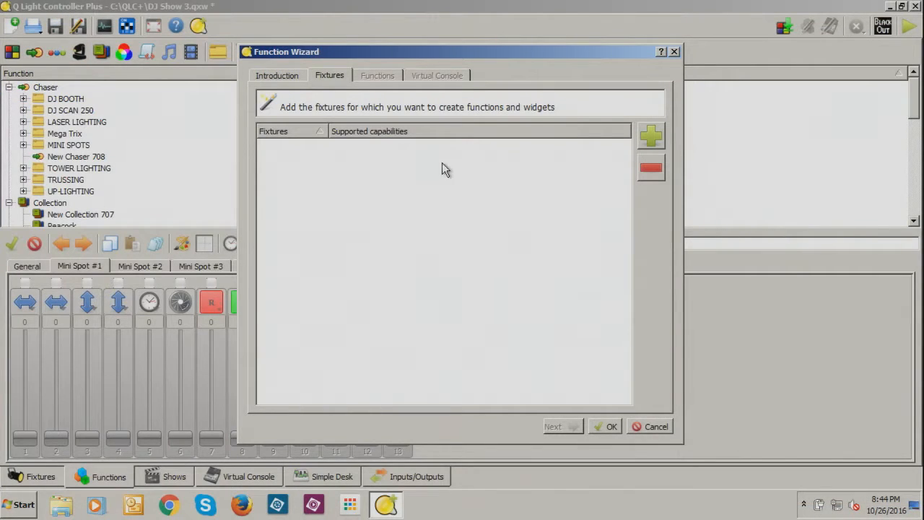
{"action": "left_click", "coordinate": [648, 137]}
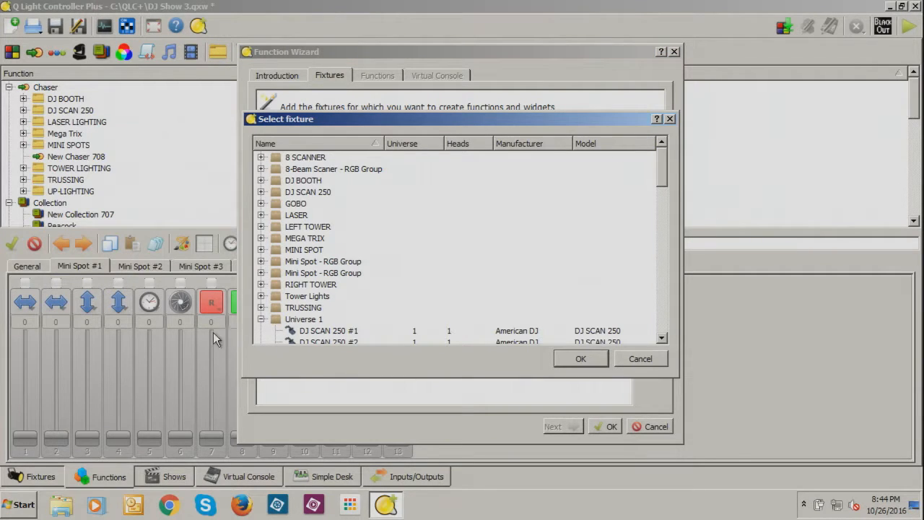
{"action": "left_click", "coordinate": [261, 262]}
{"action": "left_click", "coordinate": [310, 274]}
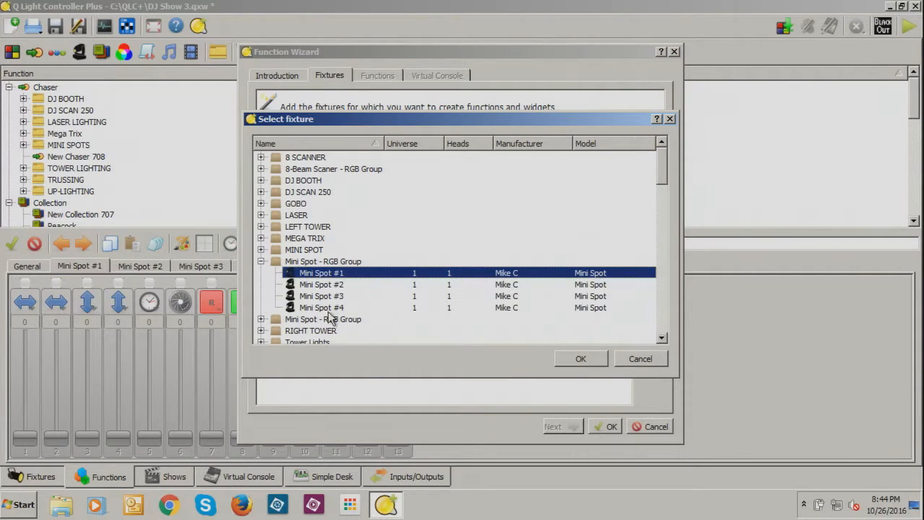
{"action": "left_click", "coordinate": [327, 310], "text": "shift"}
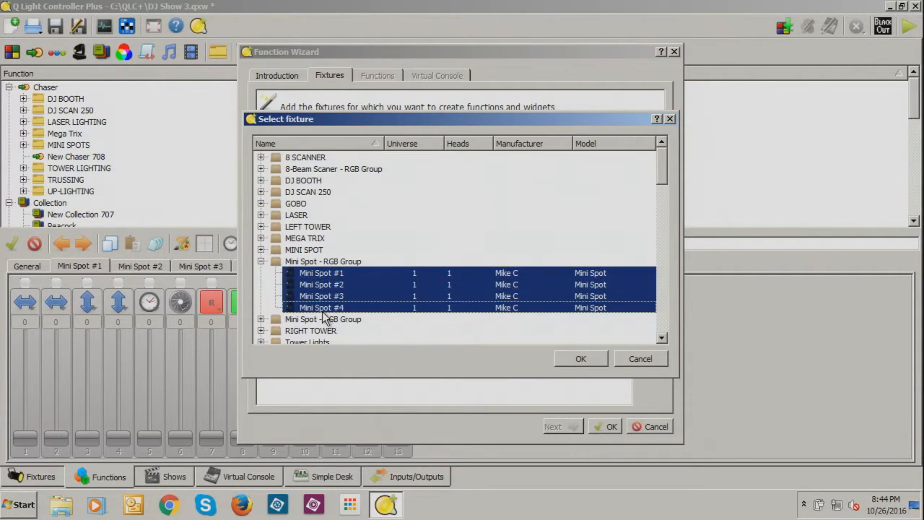
{"action": "left_click", "coordinate": [578, 359]}
{"action": "left_click", "coordinate": [394, 77]}
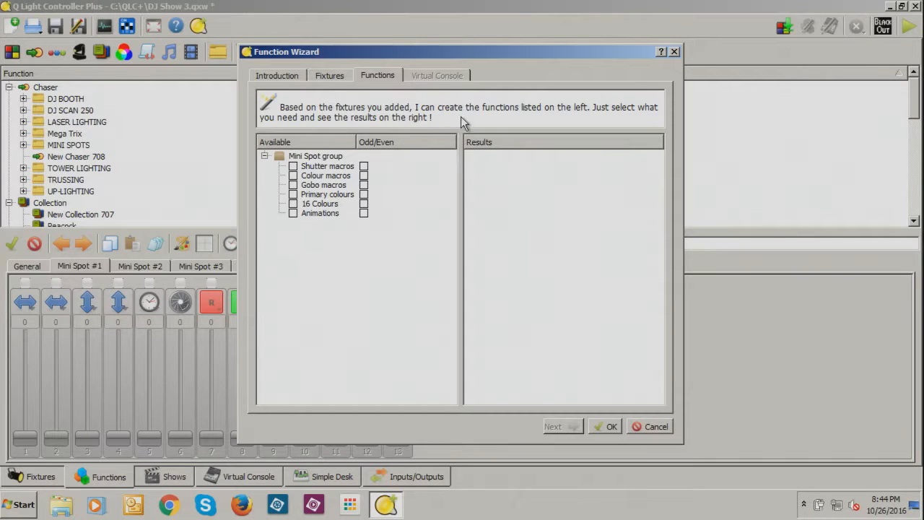
{"action": "left_click", "coordinate": [674, 52]}
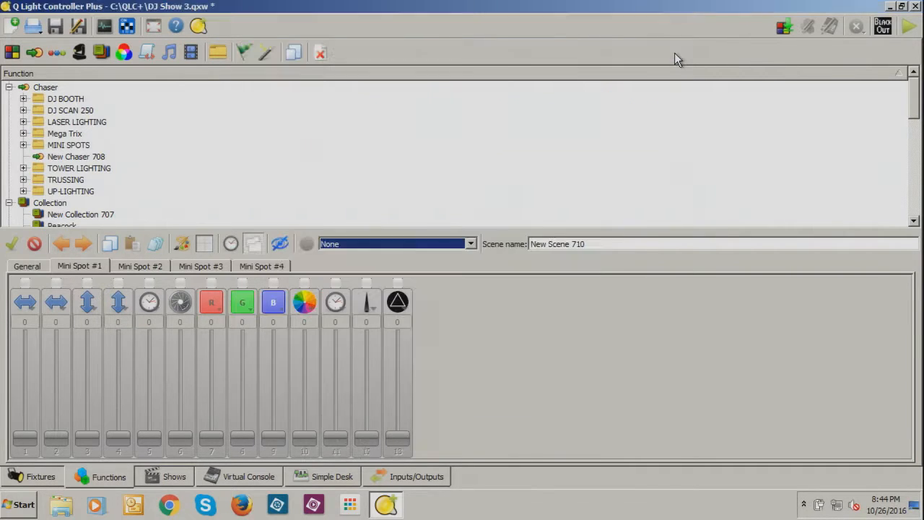
Create a new EFX and check its fade in, fade out and hold timing
{"action": "left_click", "coordinate": [79, 53]}
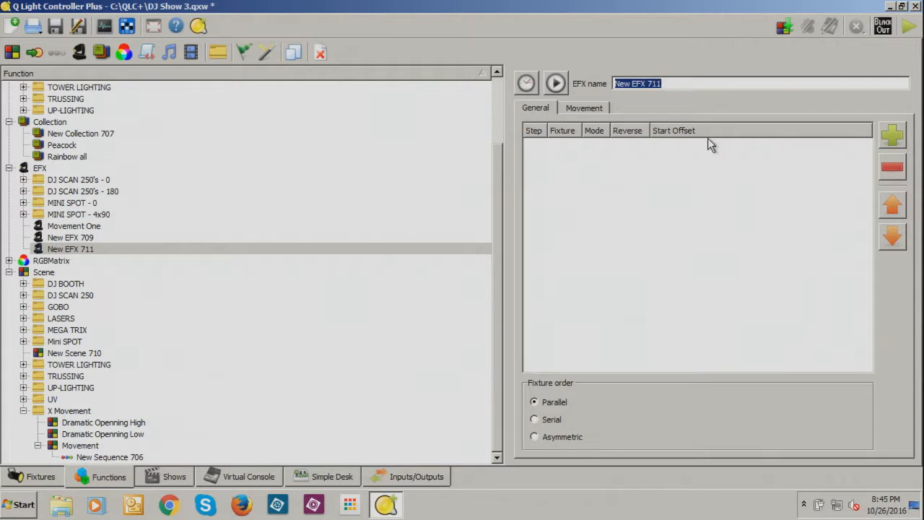
{"action": "left_click", "coordinate": [525, 84]}
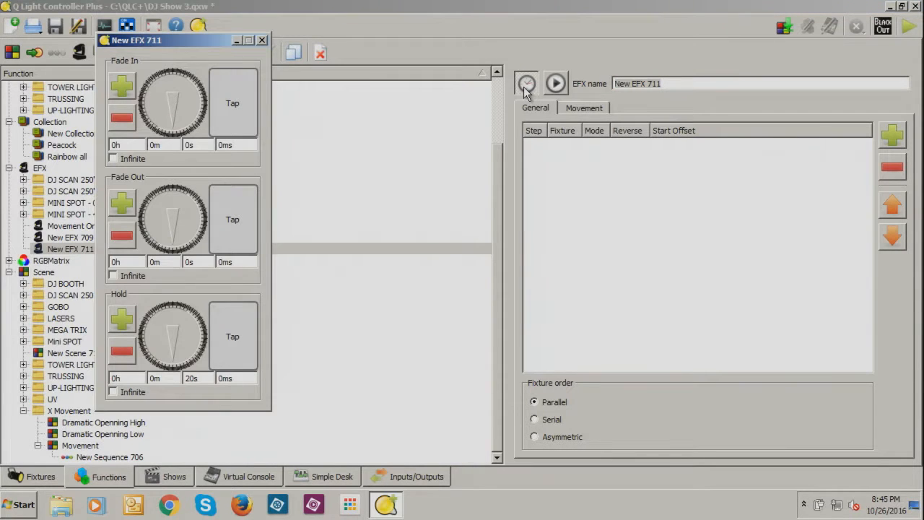
{"action": "left_click", "coordinate": [262, 40]}
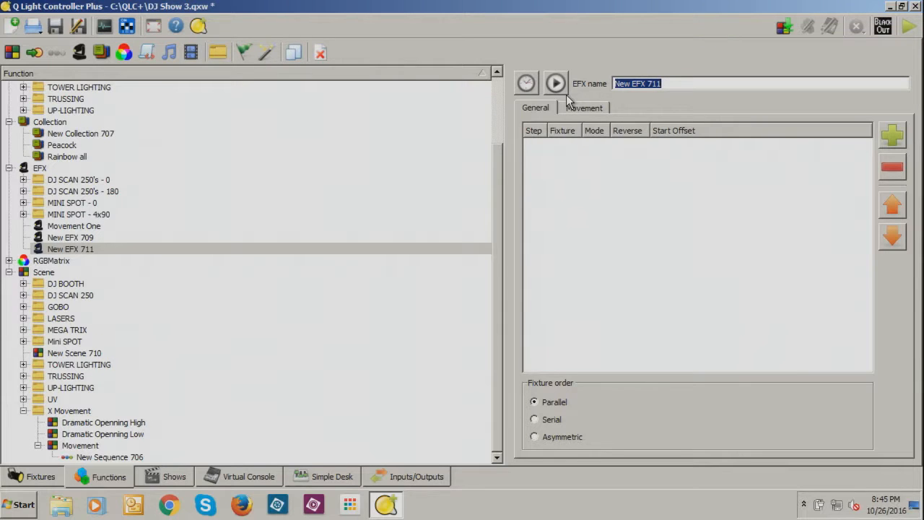
Make the new EFX movement relative and give it the Line pattern with a rotation of 45°
{"action": "left_click", "coordinate": [582, 110]}
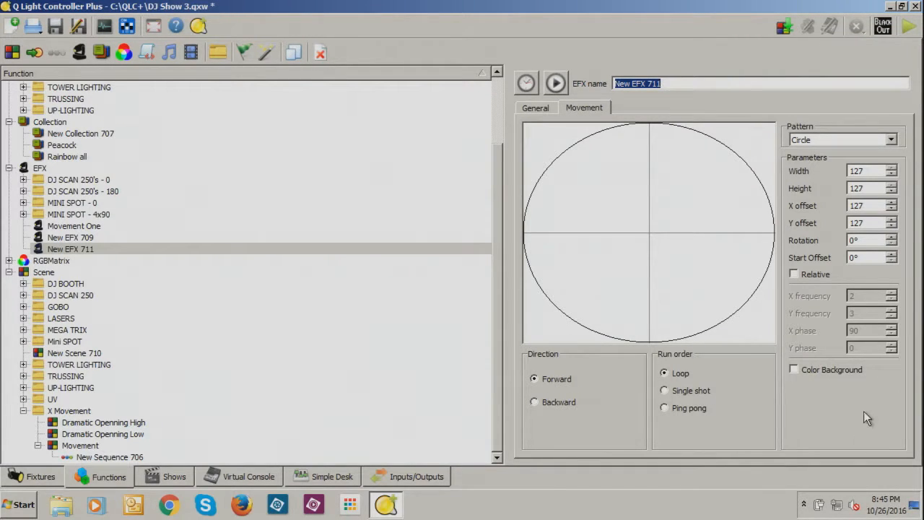
{"action": "left_click", "coordinate": [825, 275]}
{"action": "left_click", "coordinate": [892, 140]}
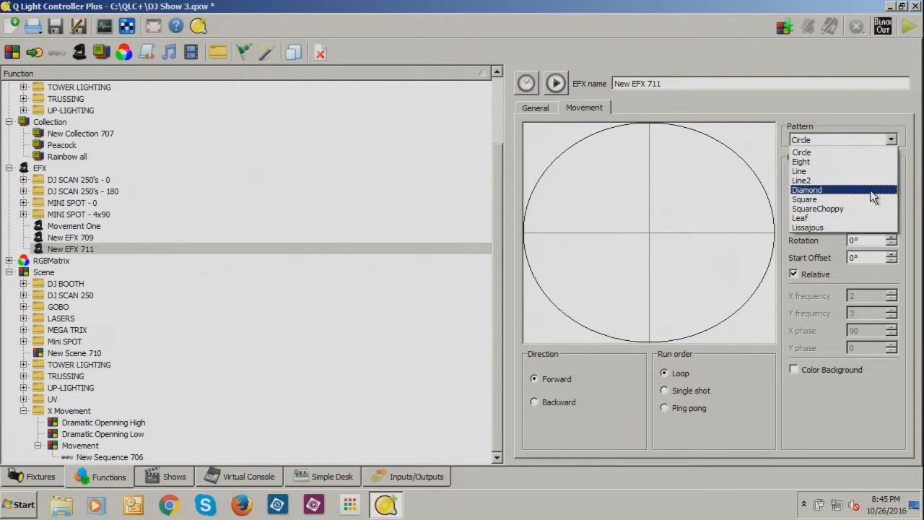
{"action": "left_click", "coordinate": [869, 170]}
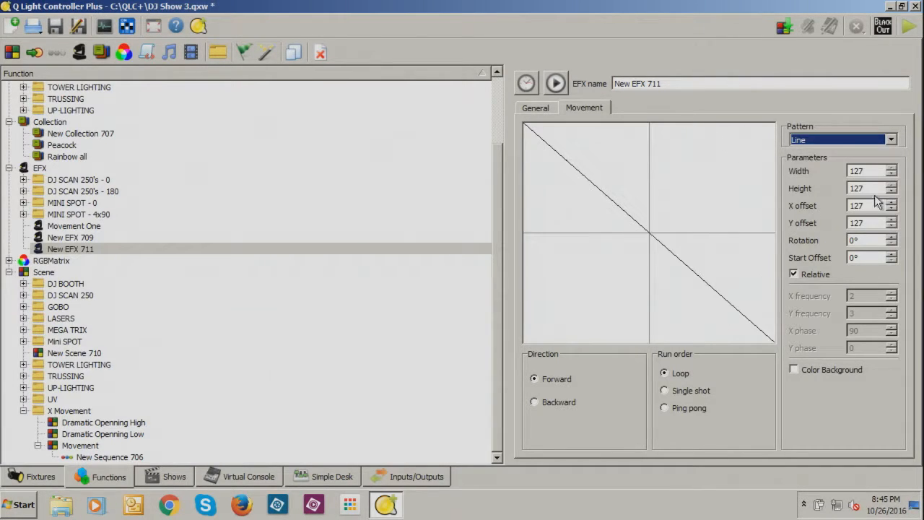
{"action": "double_click", "coordinate": [856, 240]}
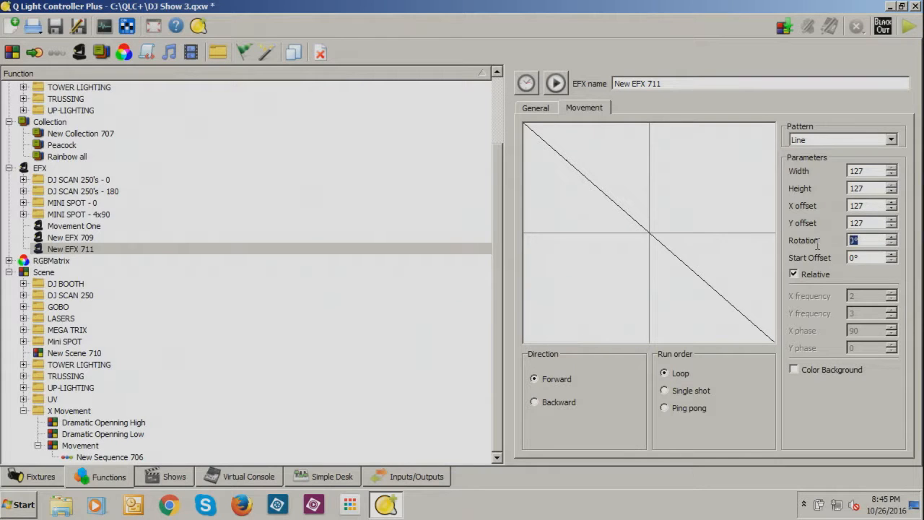
{"action": "type", "text": "45"}
{"action": "key", "text": "Return"}
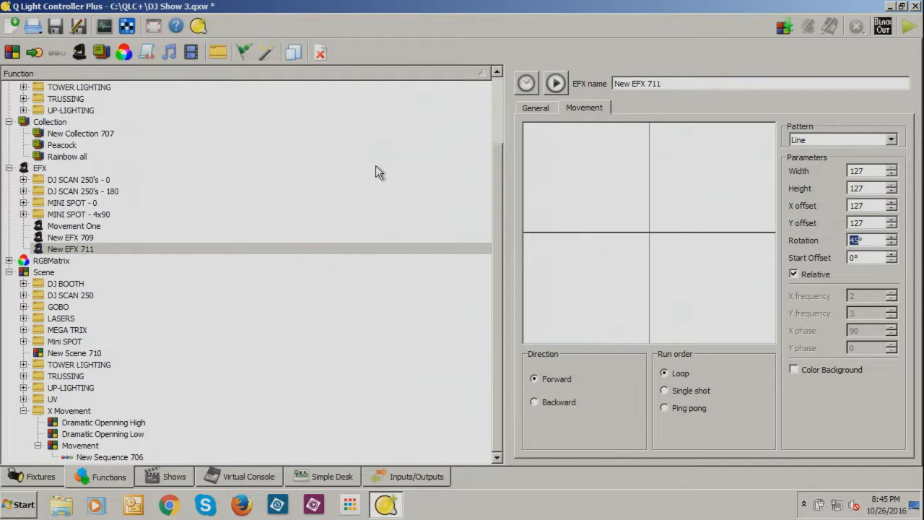
Add Mini Spot #1 to #4 from the second Mini Spot - RGB Group to the EFX and preview its movement
{"action": "left_click", "coordinate": [536, 108]}
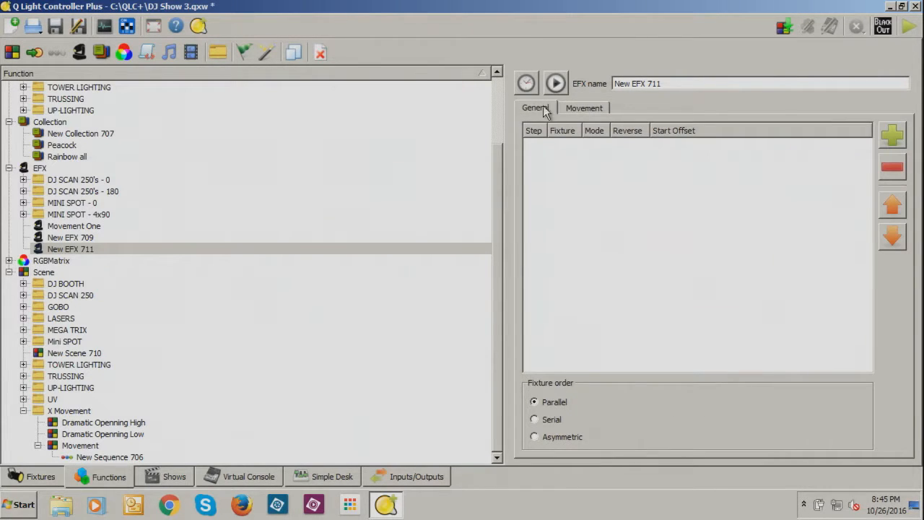
{"action": "left_click", "coordinate": [892, 135]}
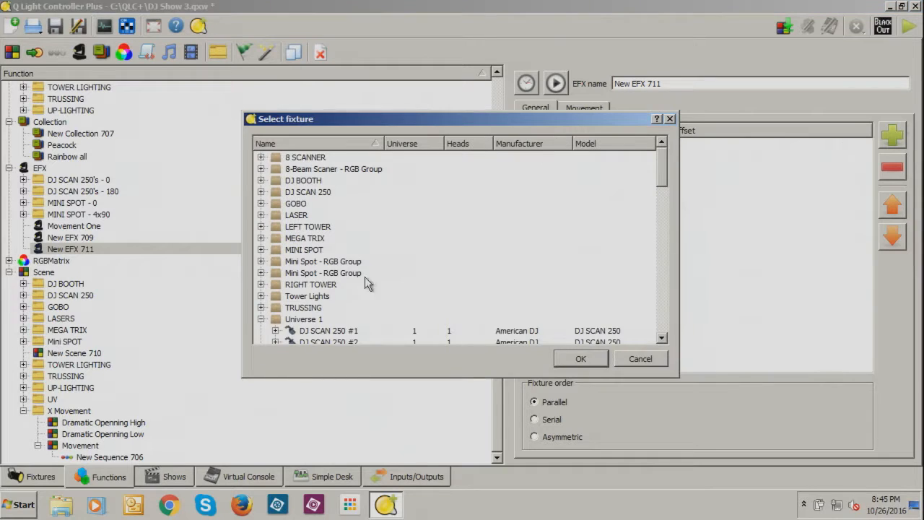
{"action": "left_click", "coordinate": [261, 272]}
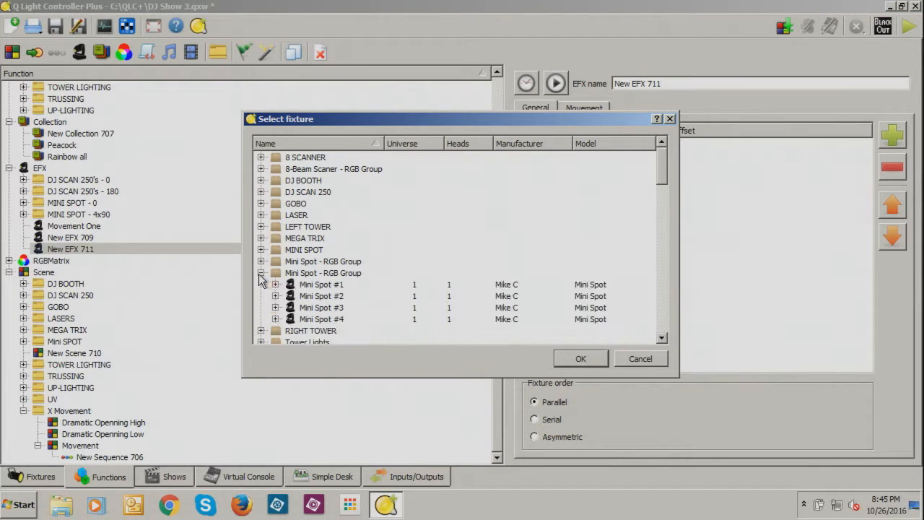
{"action": "left_click", "coordinate": [304, 285]}
{"action": "left_click", "coordinate": [330, 320], "text": "shift"}
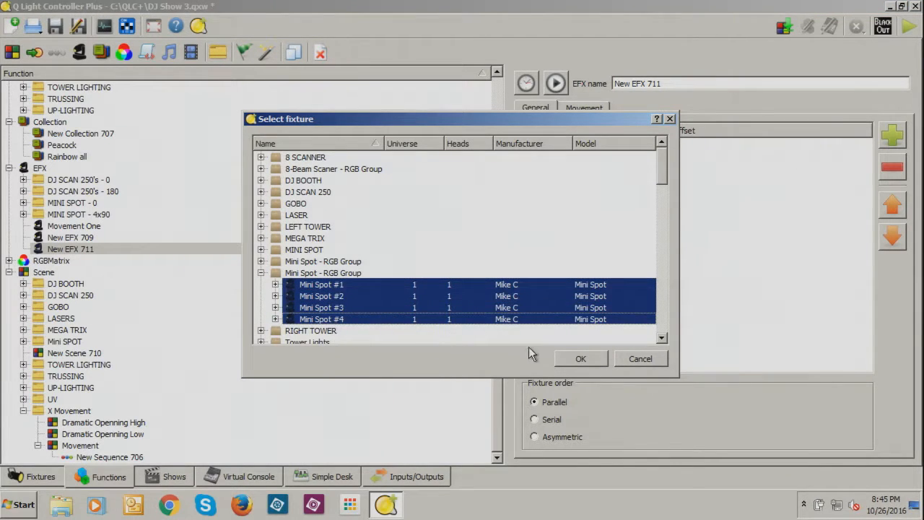
{"action": "left_click", "coordinate": [564, 359]}
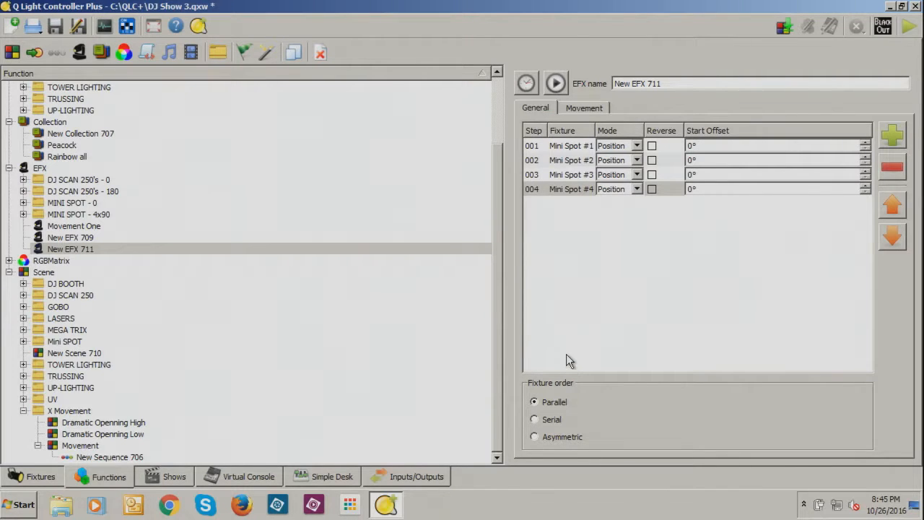
{"action": "left_click", "coordinate": [596, 108]}
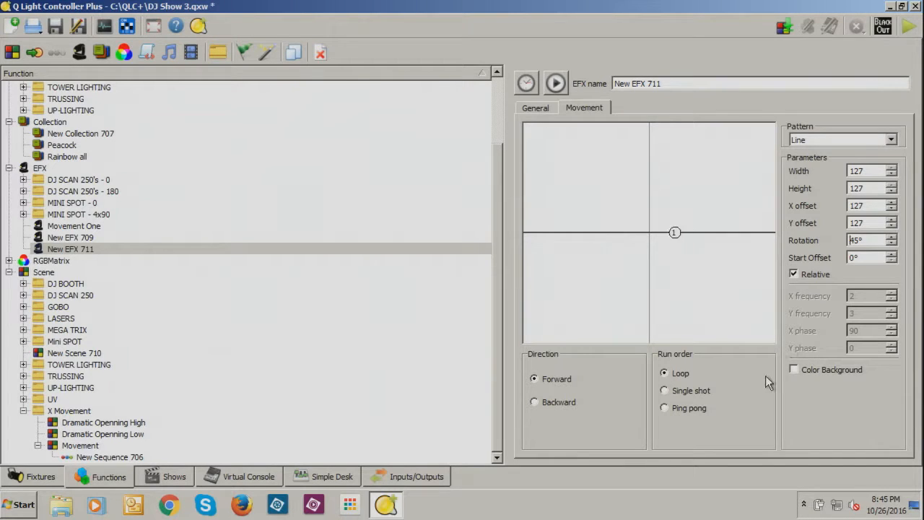
{"action": "left_click", "coordinate": [540, 107]}
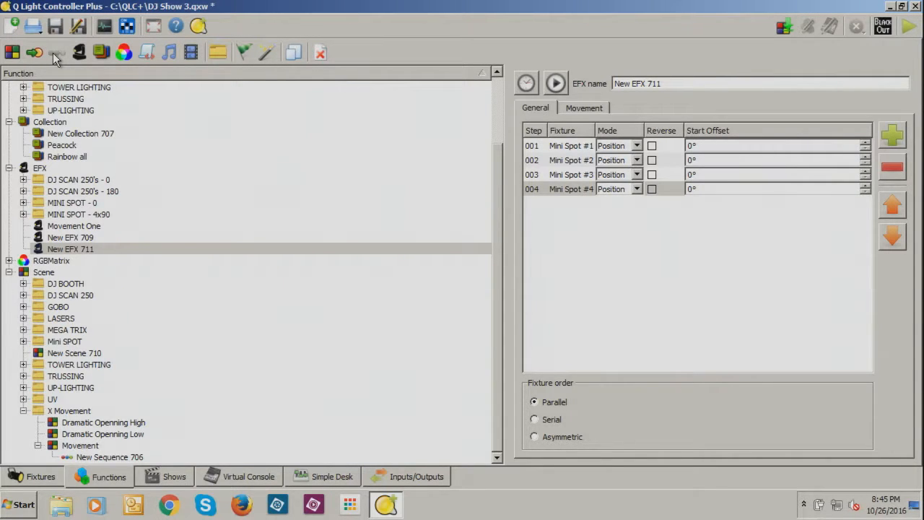
Create a new RGB matrix and delete it from the function list
{"action": "left_click", "coordinate": [123, 53]}
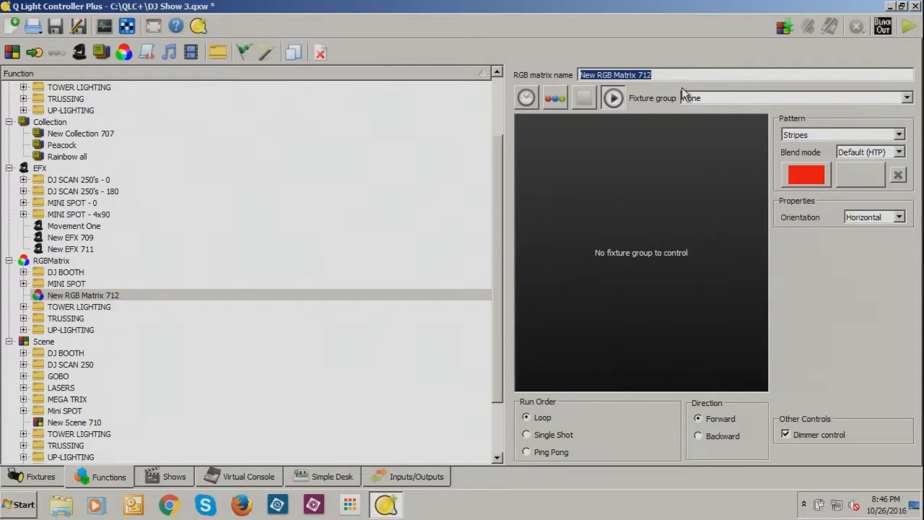
{"action": "right_click", "coordinate": [81, 296]}
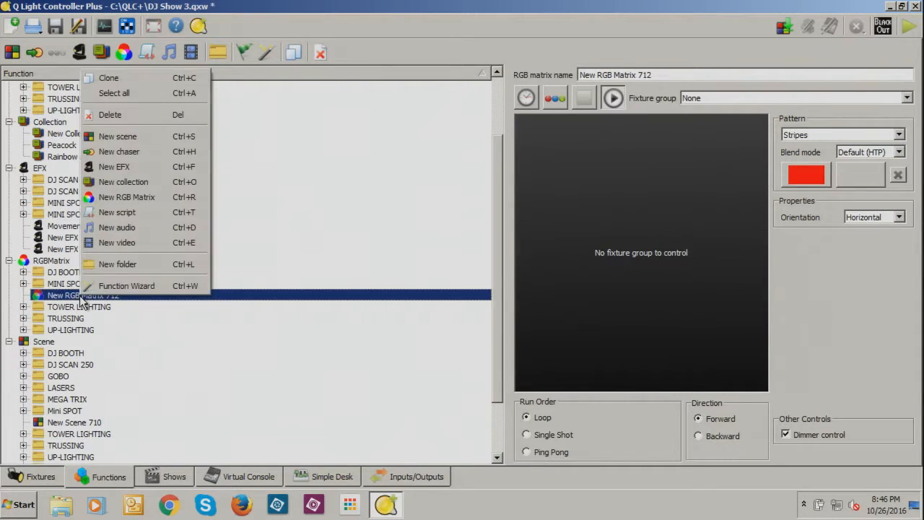
{"action": "left_click", "coordinate": [113, 114]}
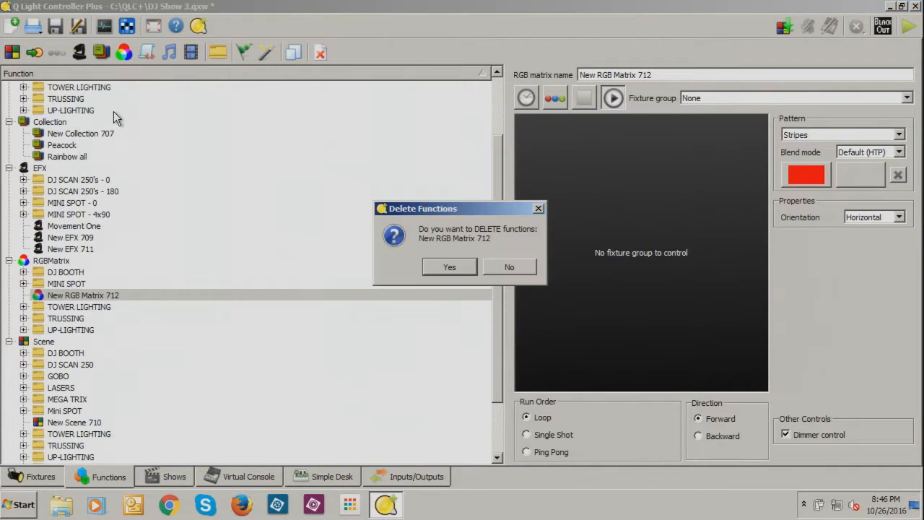
{"action": "left_click", "coordinate": [467, 266]}
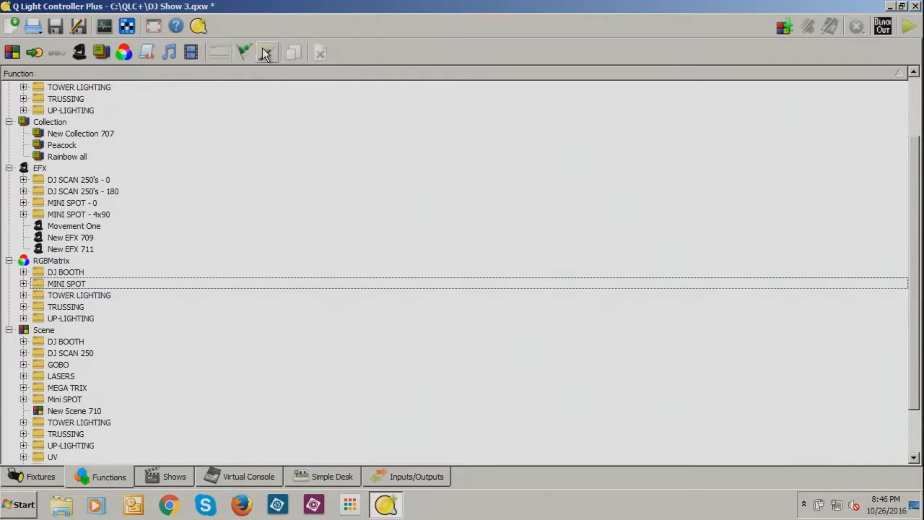
Create a new empty script, RGB matrix and collection in the function list
{"action": "left_click", "coordinate": [150, 53]}
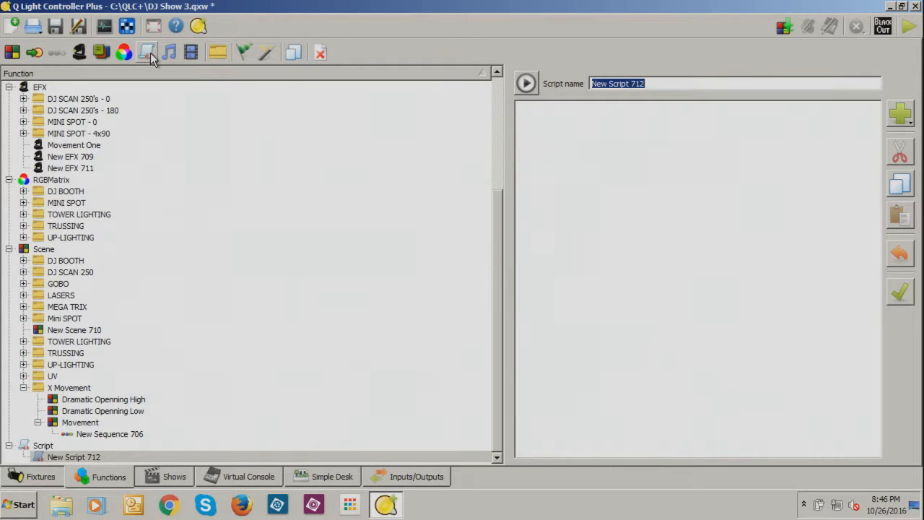
{"action": "left_click", "coordinate": [123, 52]}
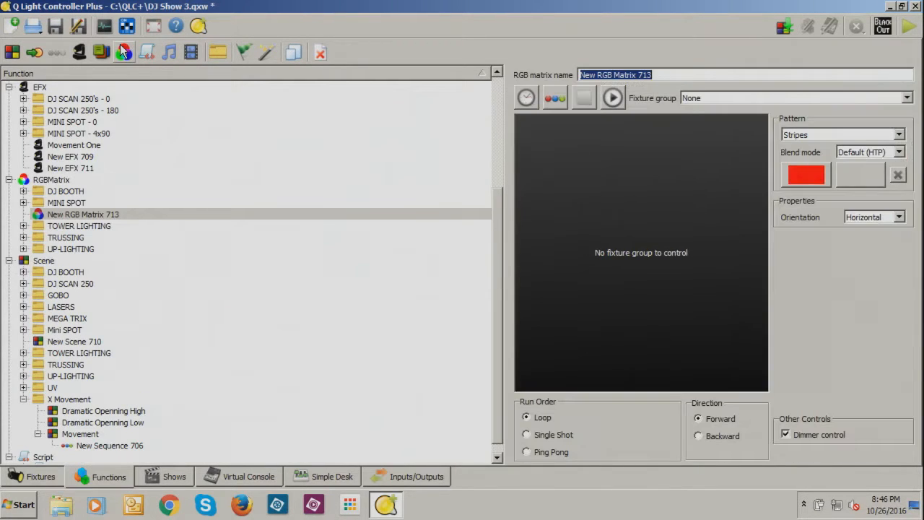
{"action": "left_click", "coordinate": [94, 52]}
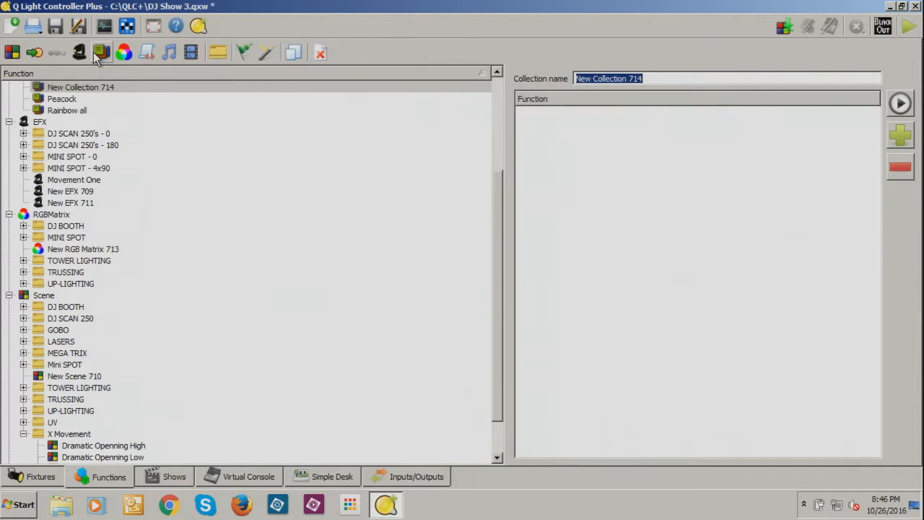
Create a new scene and add Mini Spot #1 to #4 from the first Mini Spot - RGB Group to it
{"action": "left_click", "coordinate": [12, 53]}
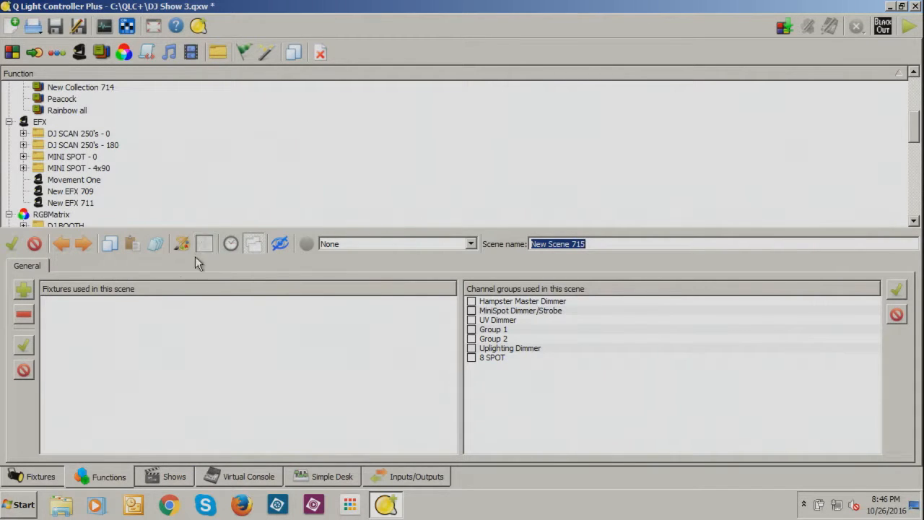
{"action": "left_click", "coordinate": [23, 289]}
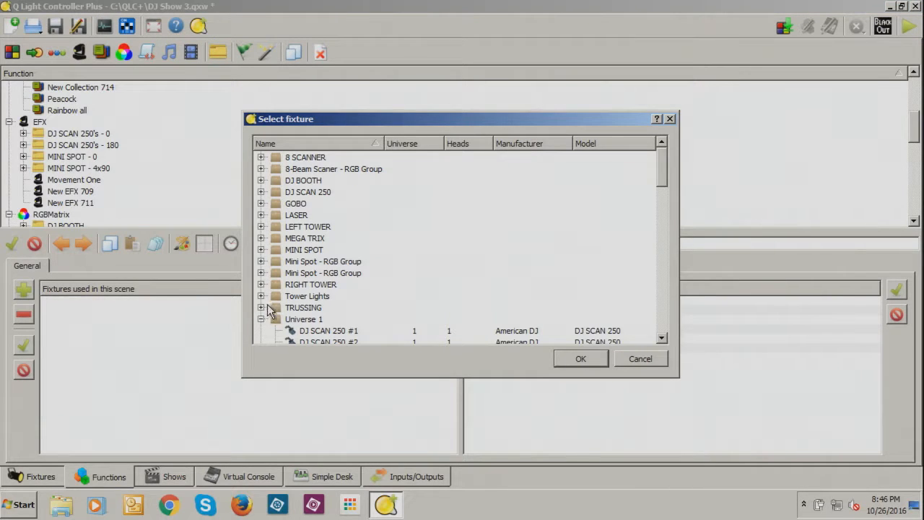
{"action": "left_click", "coordinate": [261, 262]}
{"action": "left_click", "coordinate": [292, 275]}
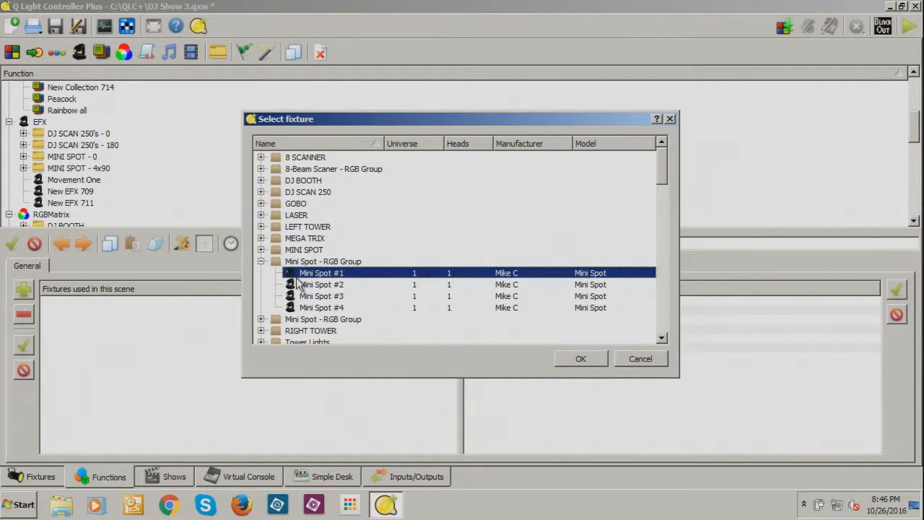
{"action": "left_click", "coordinate": [333, 309], "text": "shift"}
{"action": "left_click", "coordinate": [580, 359]}
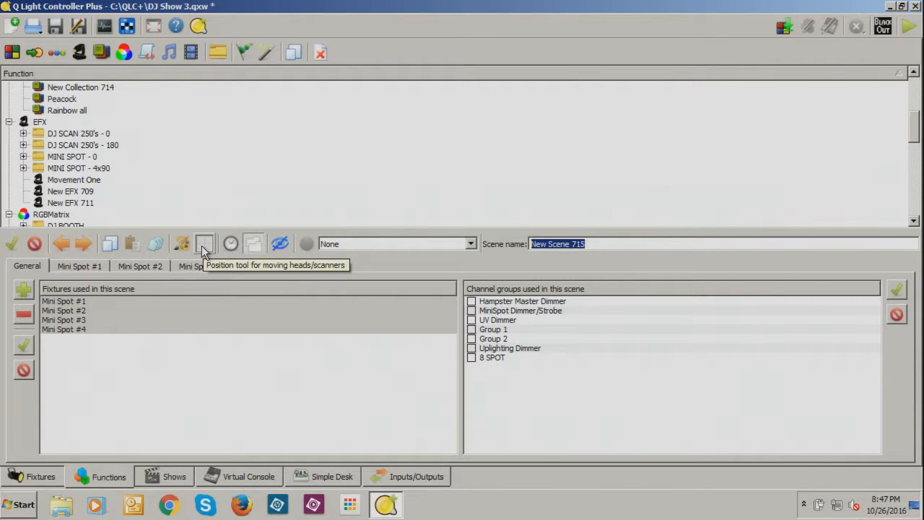
Select Mini Spot #1 to #4 in the new scene and switch to operate mode
{"action": "left_click", "coordinate": [171, 301]}
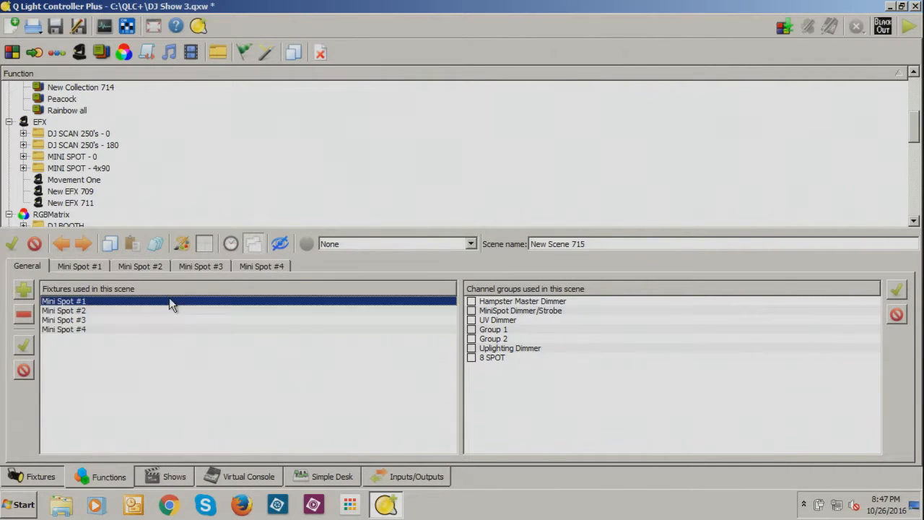
{"action": "left_click", "coordinate": [166, 322], "text": "shift"}
{"action": "left_click", "coordinate": [163, 330], "text": "shift"}
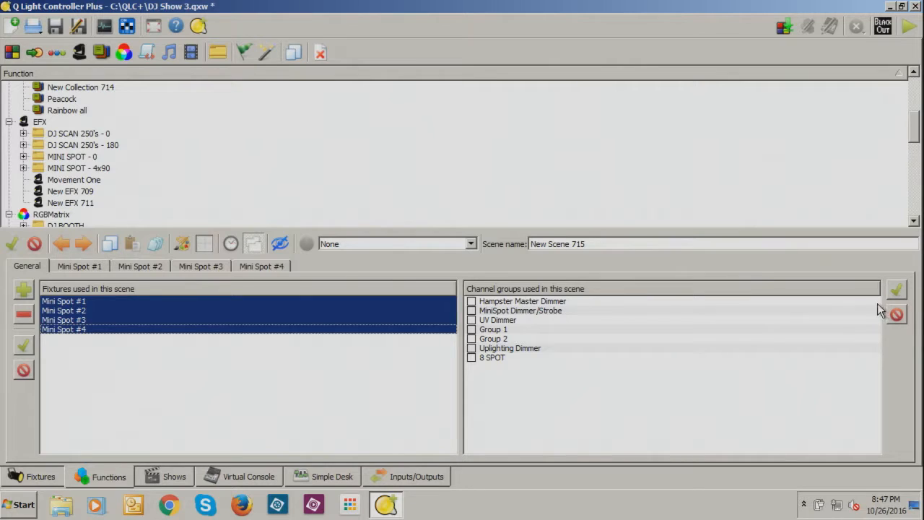
{"action": "left_click", "coordinate": [908, 26]}
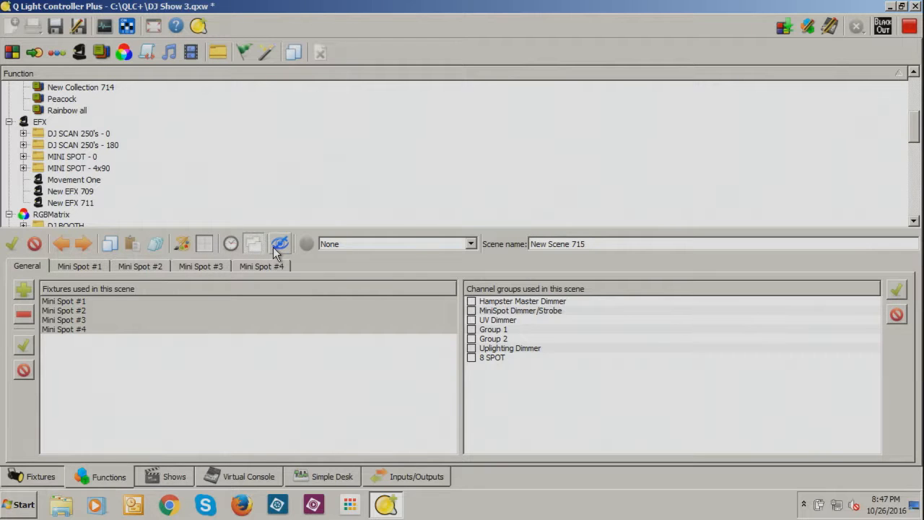
View the new scene's fade in and fade out settings and its colour selection dialog
{"action": "left_click", "coordinate": [231, 245]}
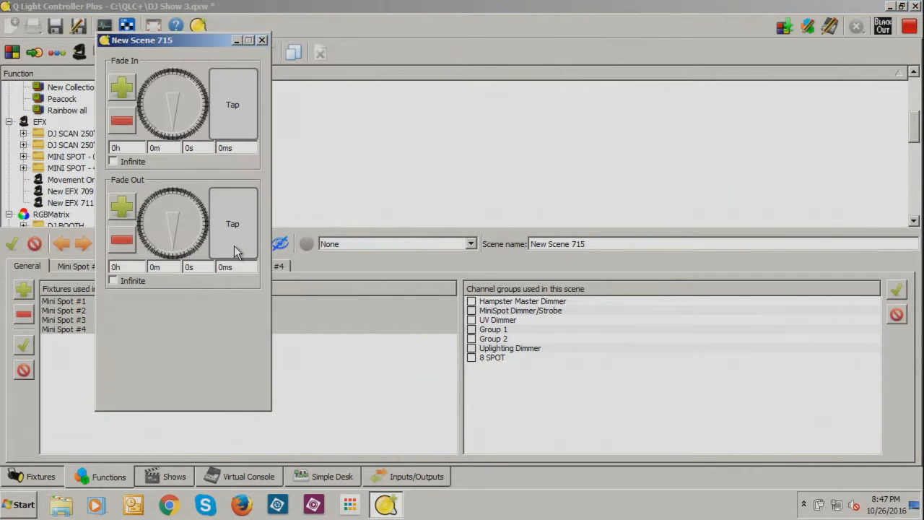
{"action": "left_click", "coordinate": [262, 40]}
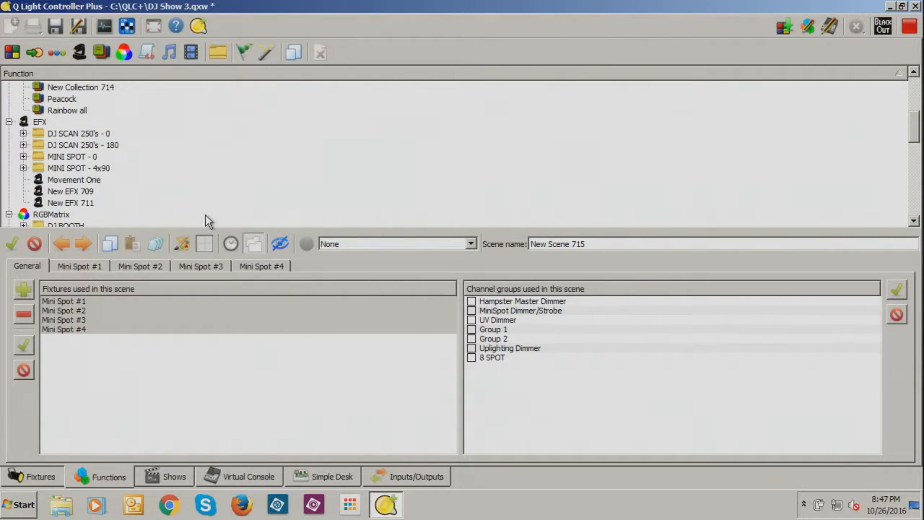
{"action": "left_click", "coordinate": [179, 246]}
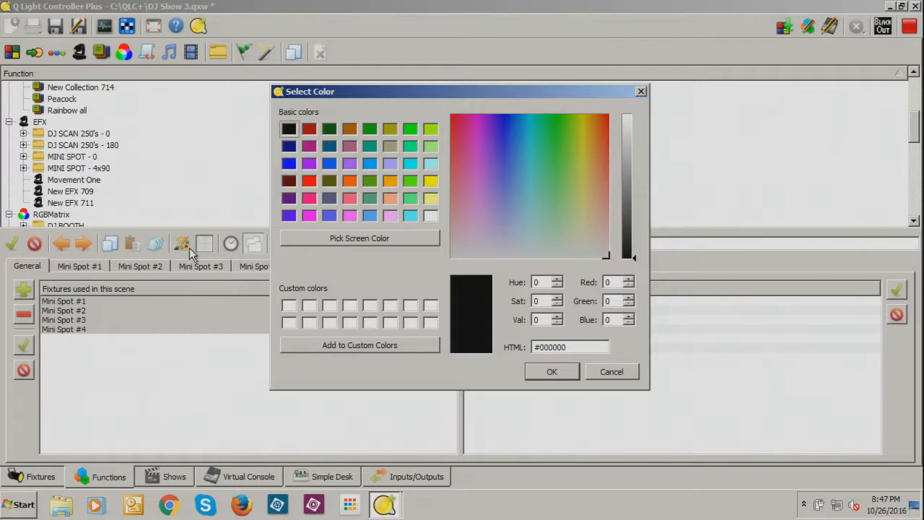
{"action": "left_click", "coordinate": [641, 92]}
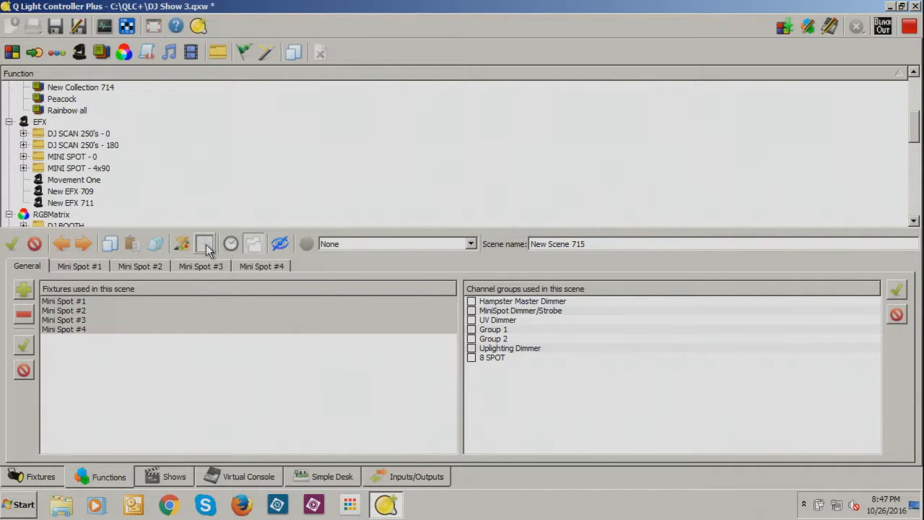
Look through the show timeline, the virtual console and the Simple Desk channel faders
{"action": "left_click", "coordinate": [166, 477]}
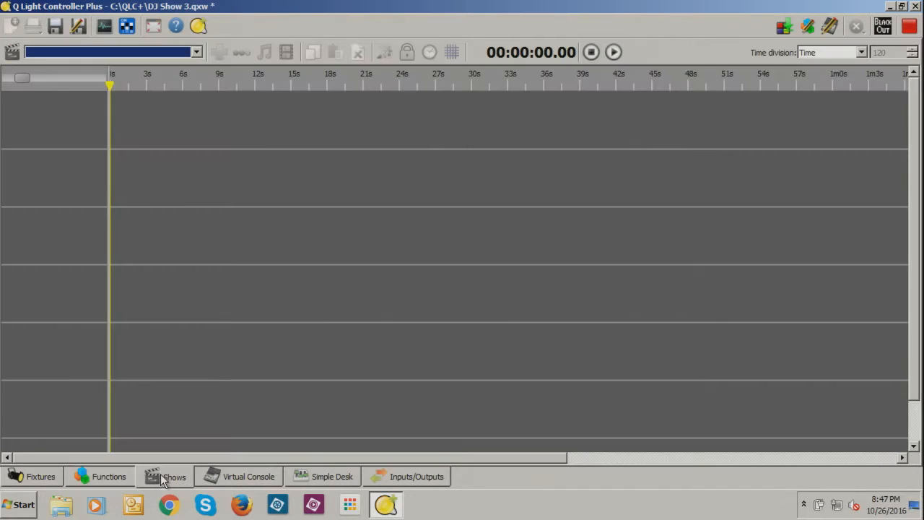
{"action": "left_click", "coordinate": [217, 478]}
{"action": "left_click", "coordinate": [317, 471]}
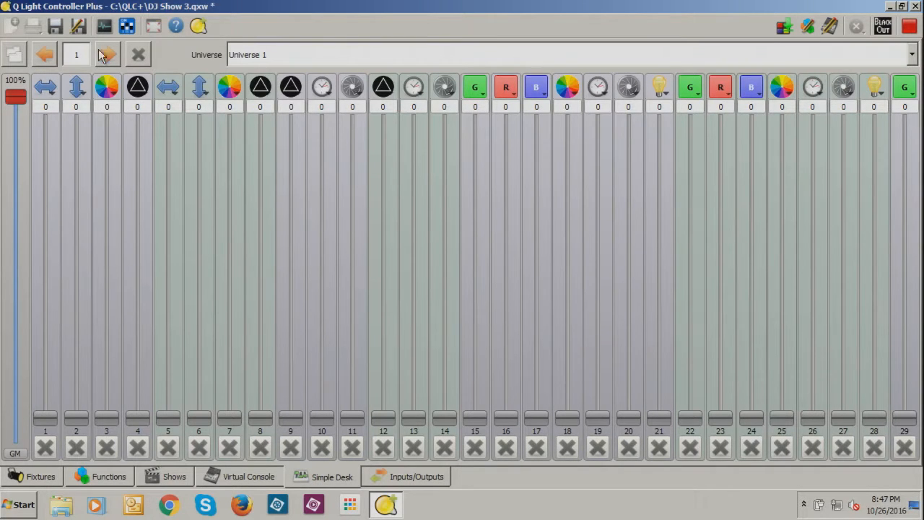
Examine the details of Mini Spot #1 and #2 in the MINI SPOT fixture group and glance at the channel groups
{"action": "left_click", "coordinate": [38, 478]}
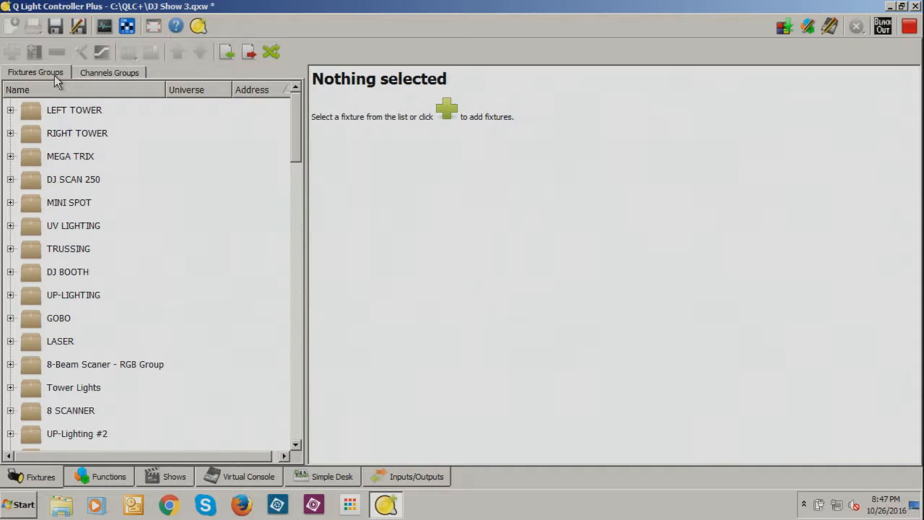
{"action": "left_click", "coordinate": [11, 202]}
{"action": "left_click", "coordinate": [81, 229]}
{"action": "left_click", "coordinate": [98, 288], "text": "shift"}
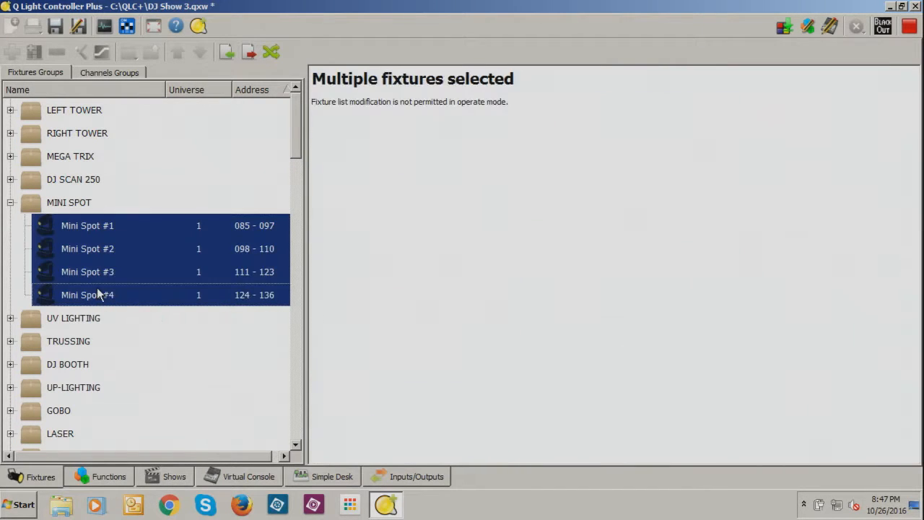
{"action": "right_click", "coordinate": [97, 288]}
{"action": "left_click", "coordinate": [104, 248]}
{"action": "left_click", "coordinate": [103, 244]}
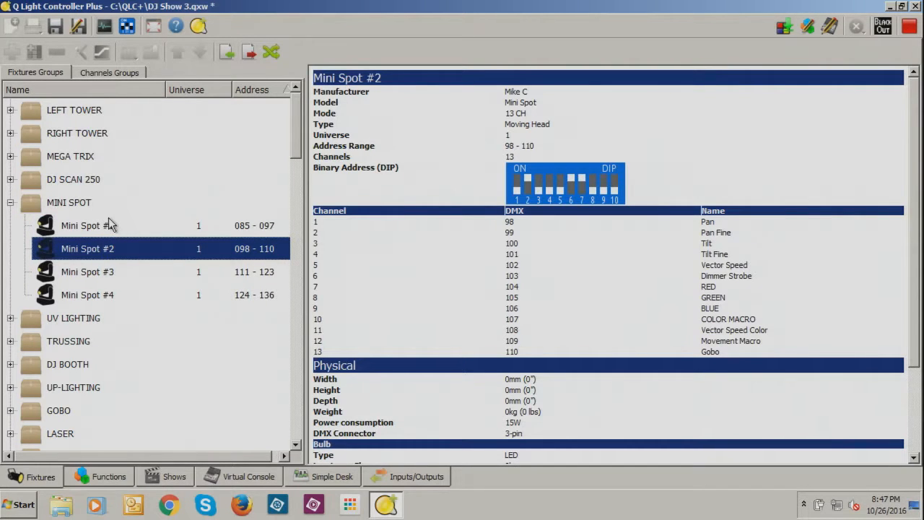
{"action": "left_click", "coordinate": [109, 221]}
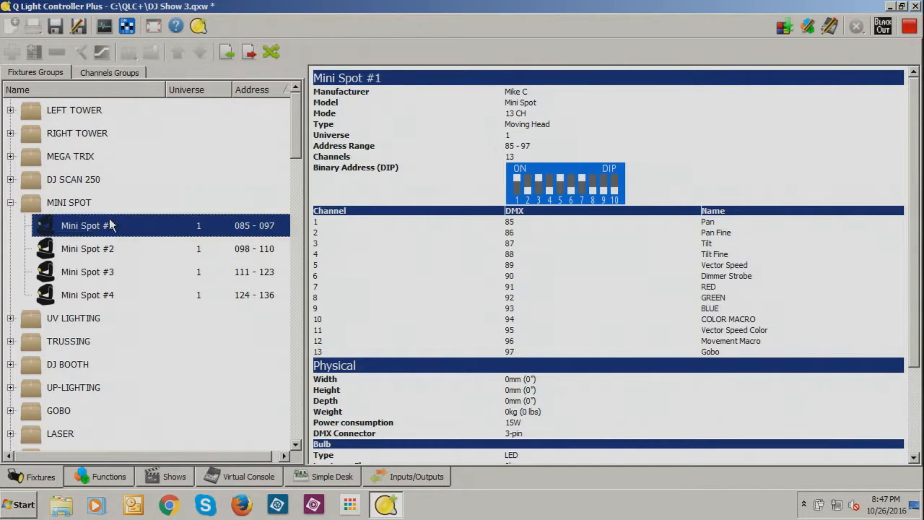
{"action": "left_click", "coordinate": [124, 72]}
{"action": "left_click", "coordinate": [34, 73]}
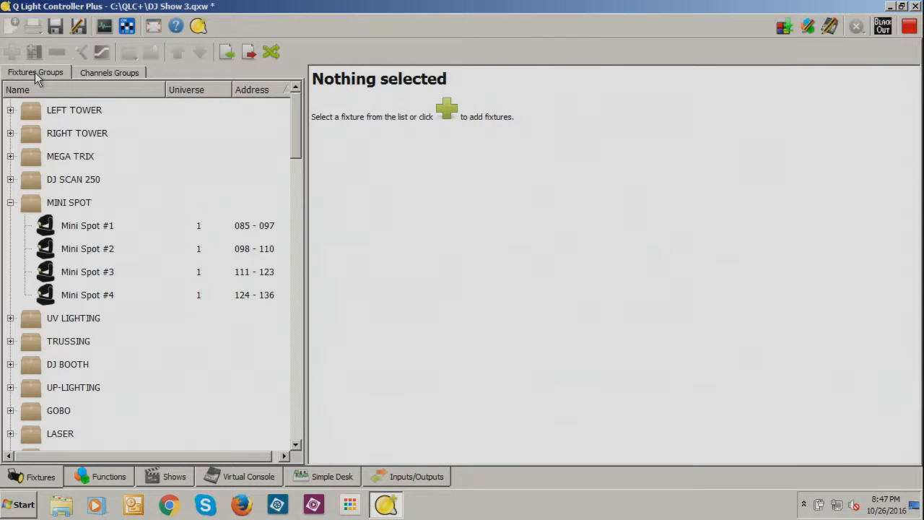
{"action": "left_click", "coordinate": [82, 248]}
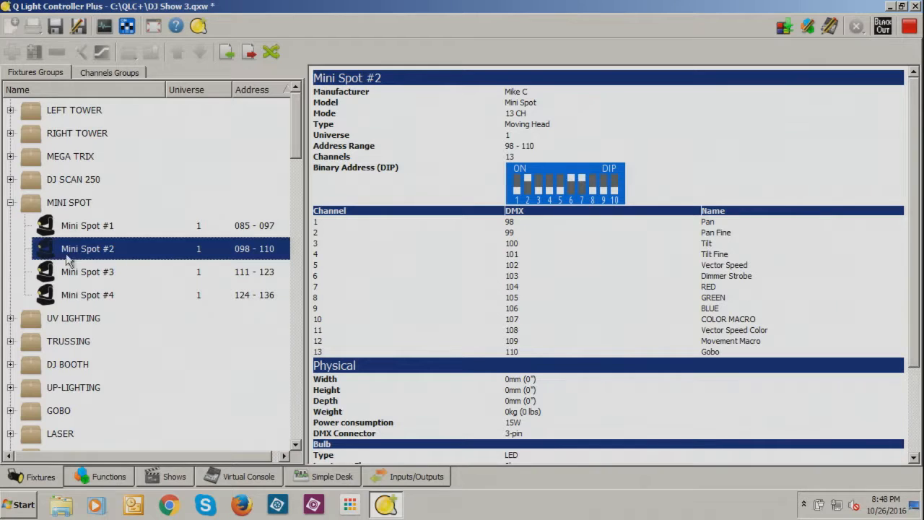
Examine how Mini Spot #1 to #4 are arranged in the MINI SPOT group's fixture grid
{"action": "left_click", "coordinate": [44, 202]}
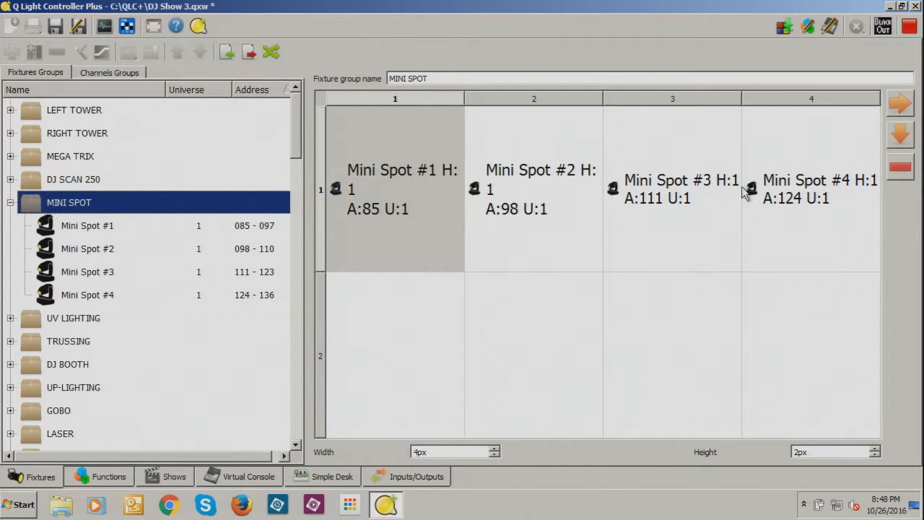
{"action": "left_click", "coordinate": [818, 194]}
{"action": "left_click", "coordinate": [296, 214]}
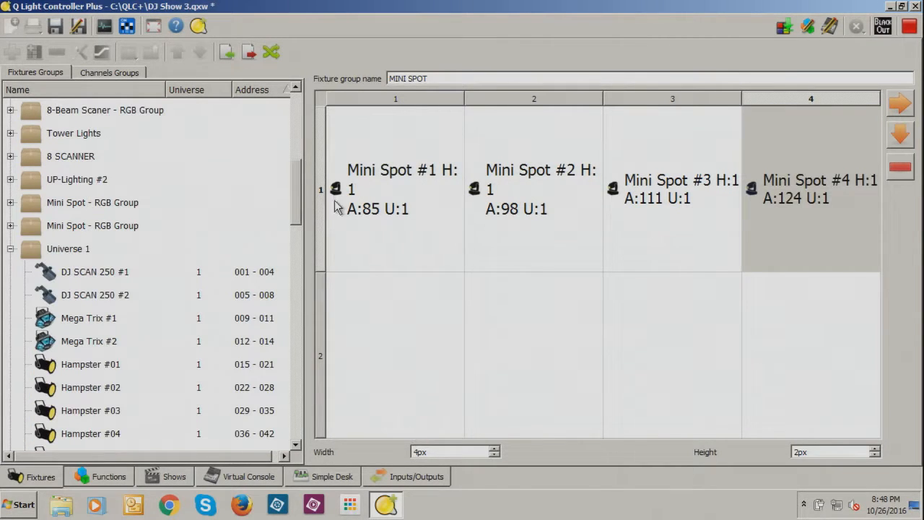
{"action": "left_click", "coordinate": [403, 195]}
{"action": "left_click", "coordinate": [553, 189]}
{"action": "left_click", "coordinate": [619, 187]}
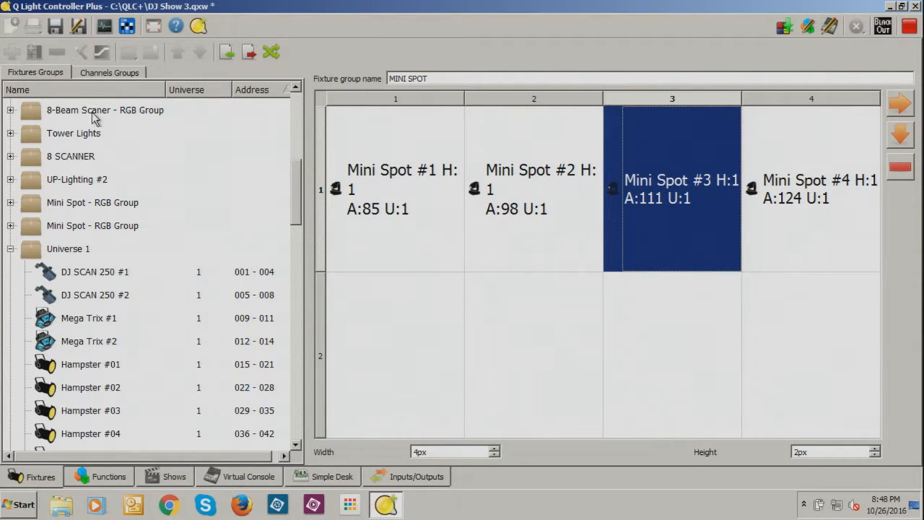
Review the new scene's fade settings and Mini Spot #4's channels and position tool
{"action": "left_click", "coordinate": [107, 477]}
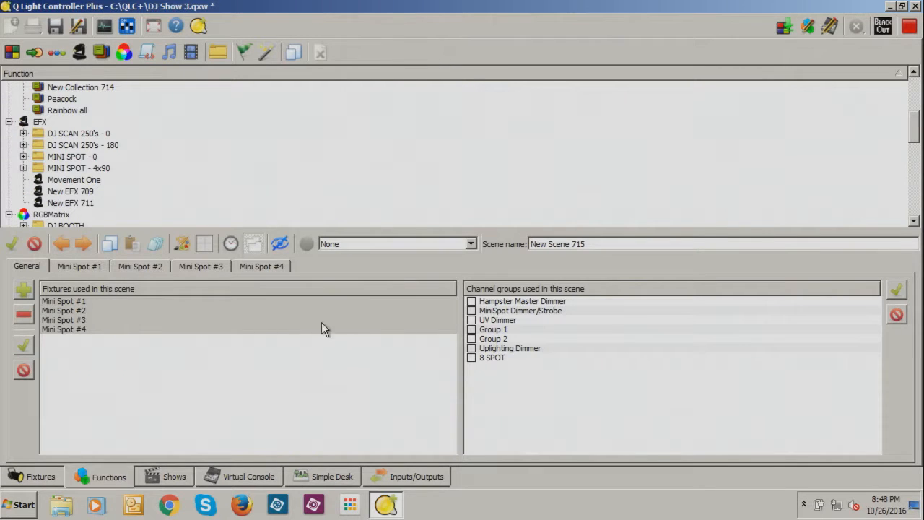
{"action": "left_click", "coordinate": [231, 244]}
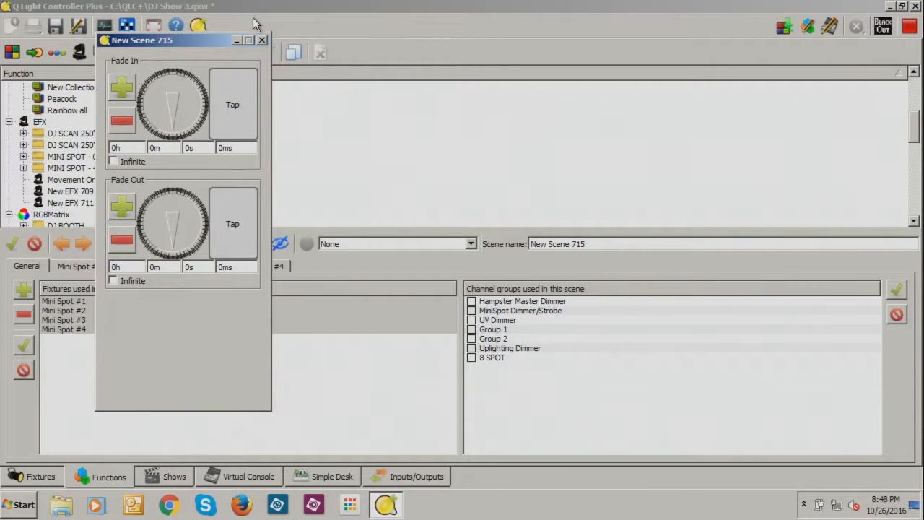
{"action": "left_click", "coordinate": [261, 40]}
{"action": "scroll", "coordinate": [242, 93], "scroll_direction": "down", "scroll_amount": 7}
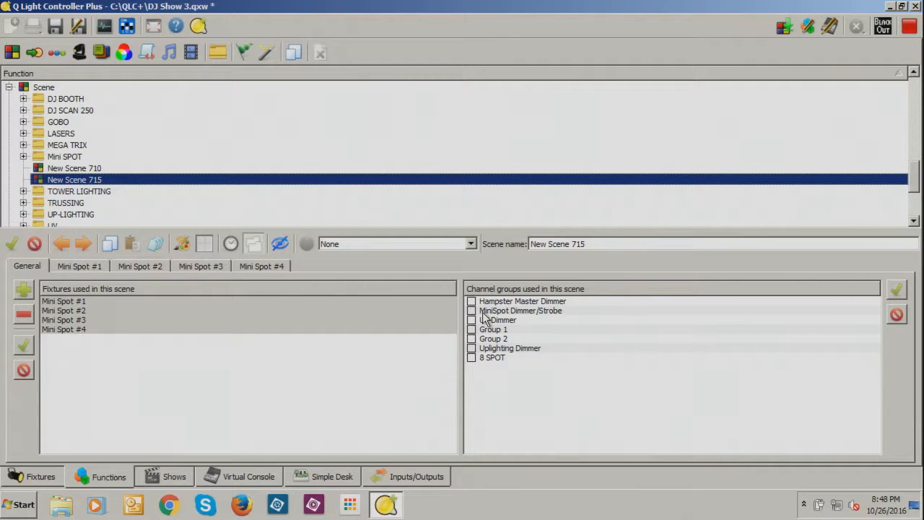
{"action": "left_click", "coordinate": [246, 267]}
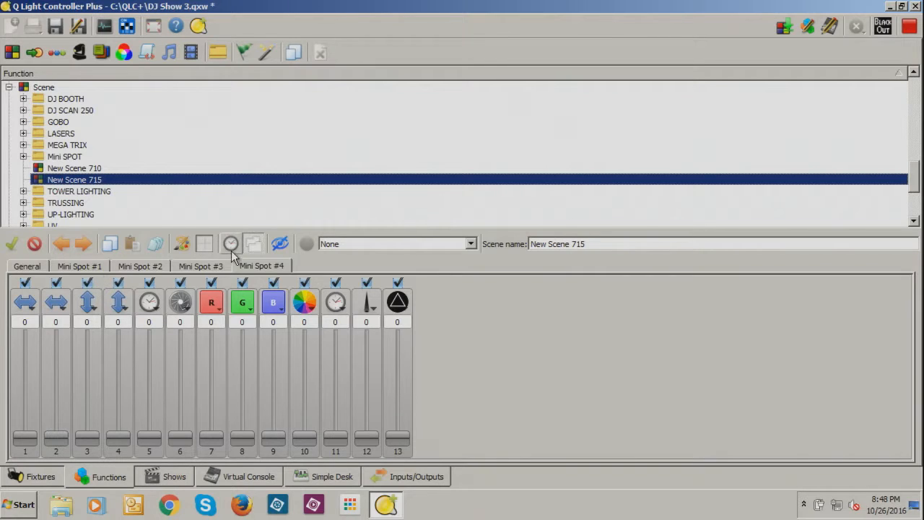
{"action": "left_click", "coordinate": [208, 246]}
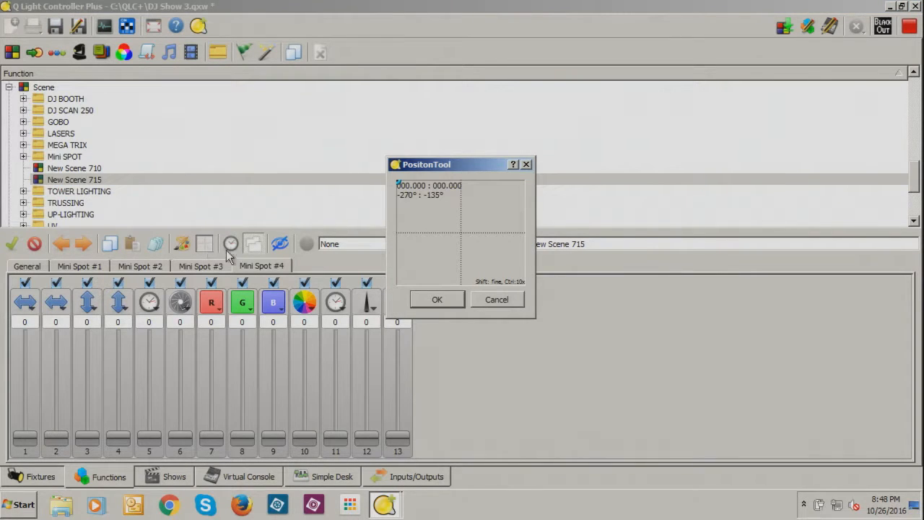
{"action": "left_click", "coordinate": [515, 303]}
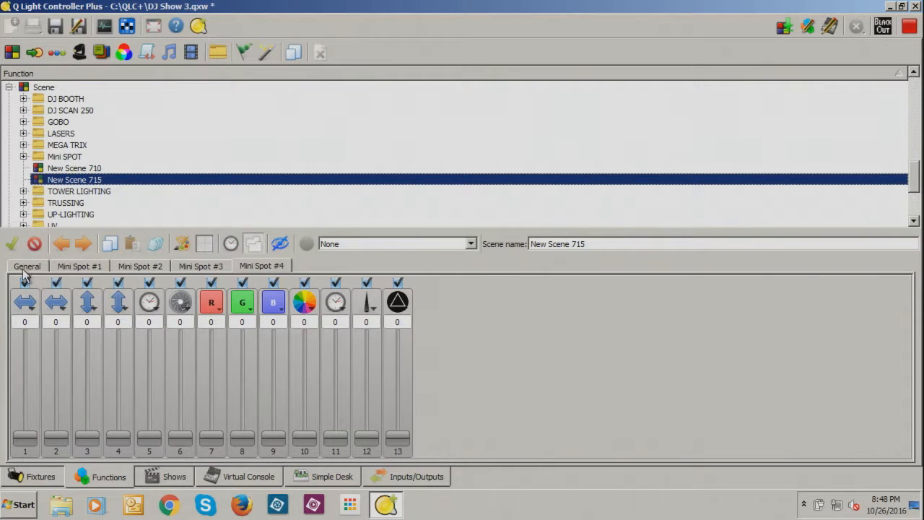
Disable pan and tilt channels 1 to 4 of Mini Spot #1 in the new scene
{"action": "left_click", "coordinate": [64, 269]}
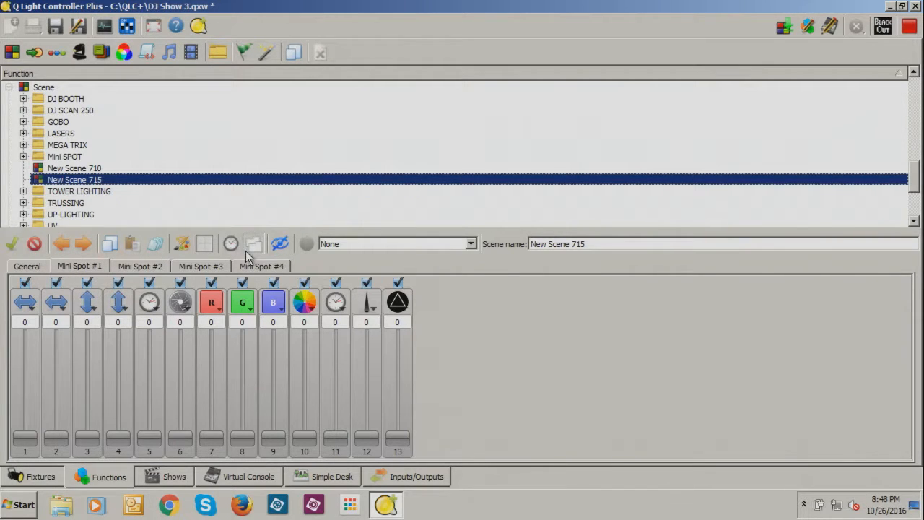
{"action": "left_click", "coordinate": [26, 282]}
{"action": "left_click", "coordinate": [55, 283]}
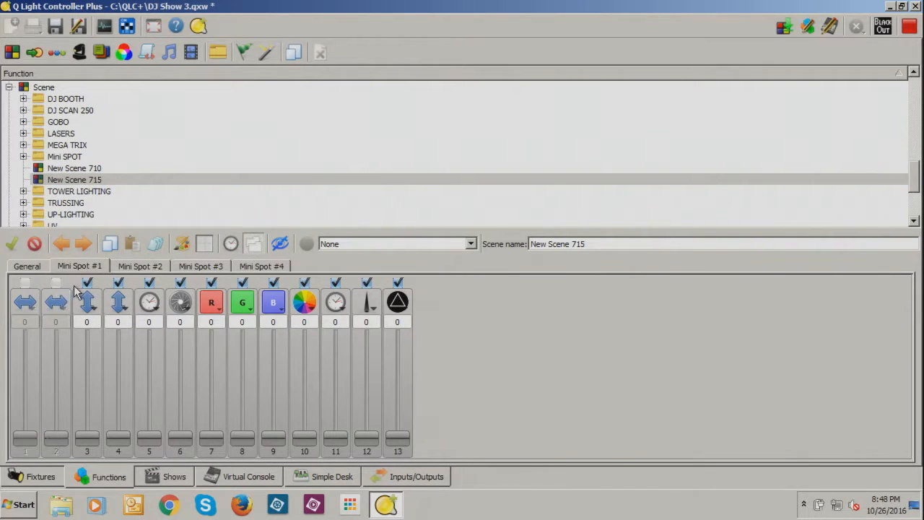
{"action": "left_click", "coordinate": [87, 282]}
{"action": "left_click", "coordinate": [117, 282]}
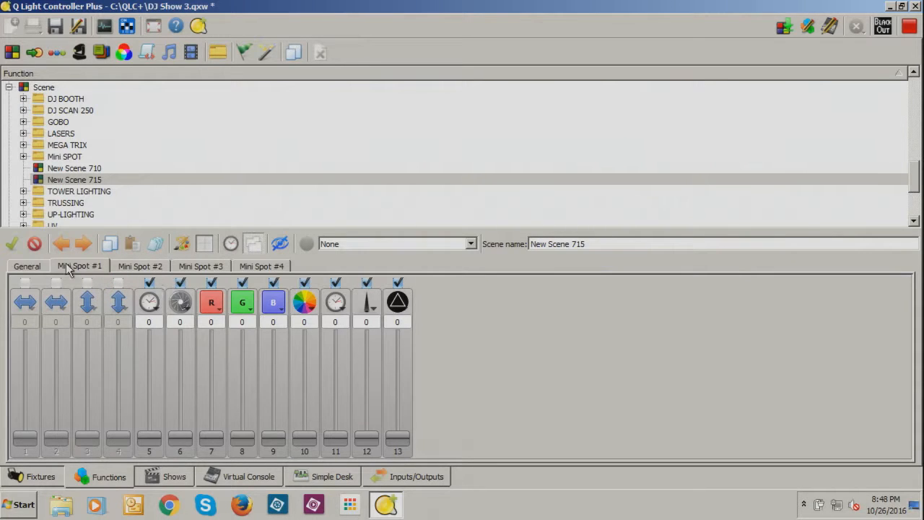
Disable all channels of Mini Spot #1 to #4 in the new scene and check each fixture's channels
{"action": "left_click", "coordinate": [20, 265]}
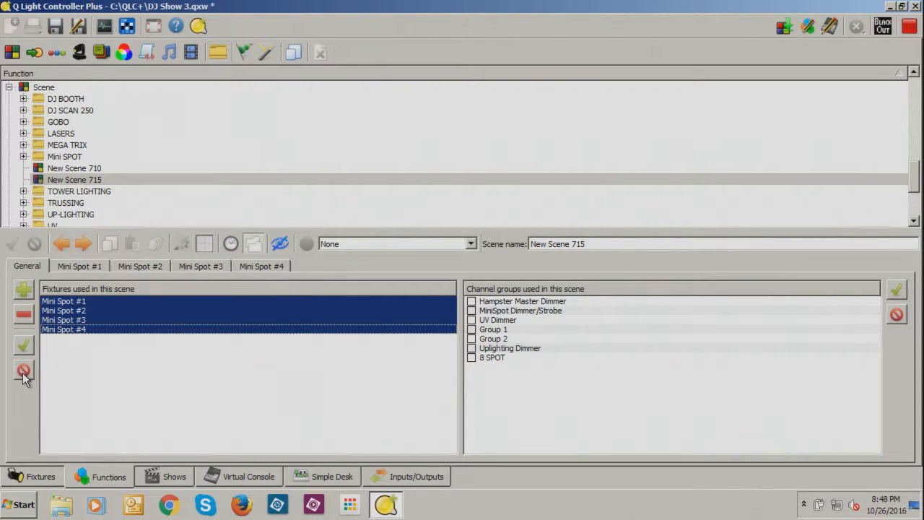
{"action": "left_click", "coordinate": [89, 267]}
{"action": "left_click", "coordinate": [128, 267]}
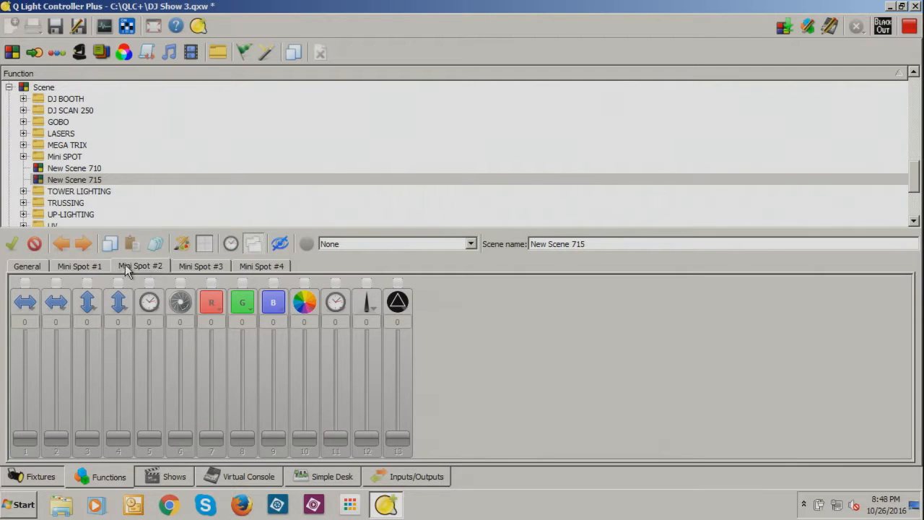
{"action": "left_click", "coordinate": [213, 266]}
{"action": "left_click", "coordinate": [270, 266]}
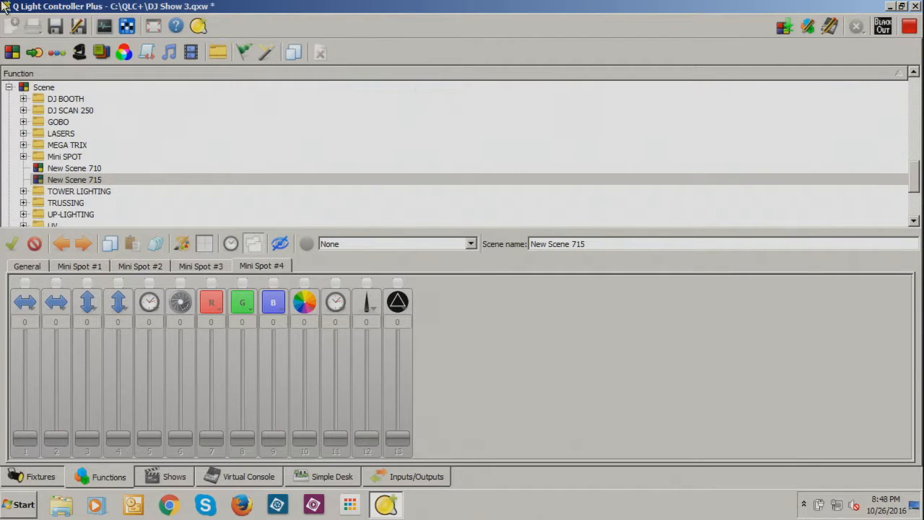
Create a new EFX and set its movement to the Line pattern with the Relative option enabled
{"action": "left_click", "coordinate": [87, 57]}
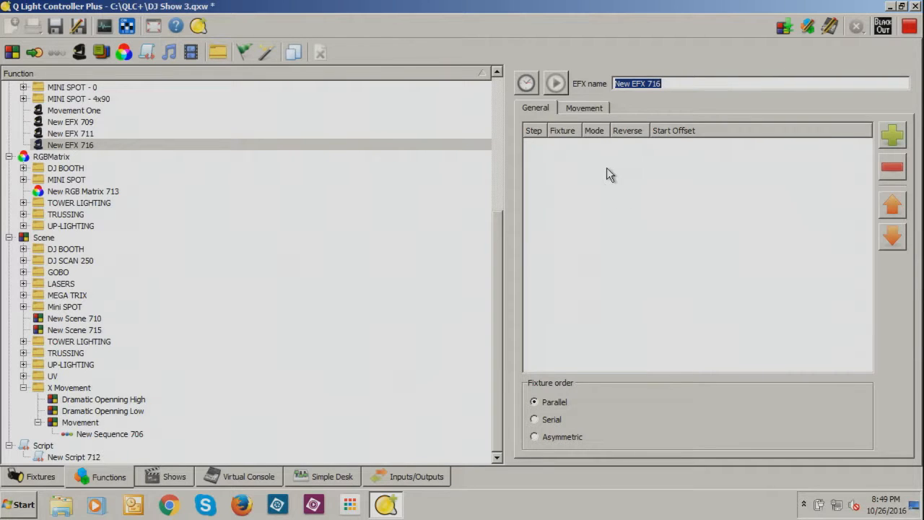
{"action": "left_click", "coordinate": [596, 108]}
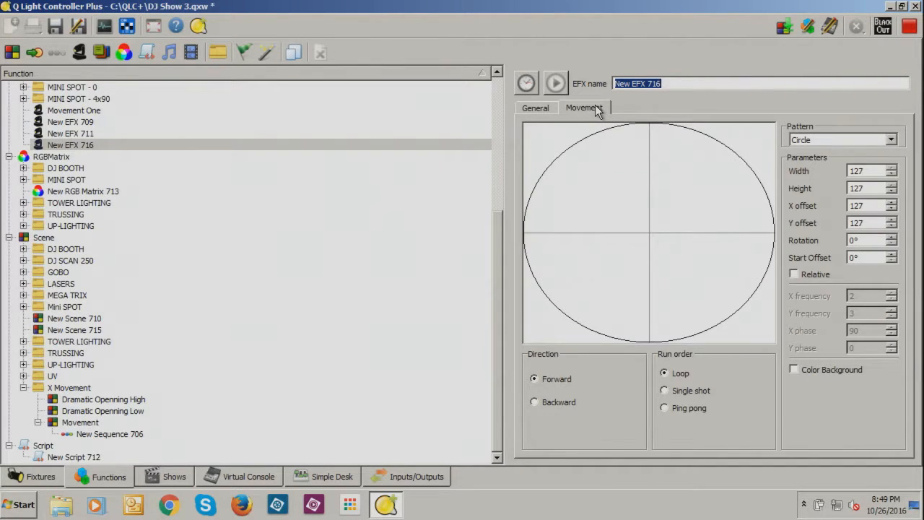
{"action": "left_click", "coordinate": [846, 140]}
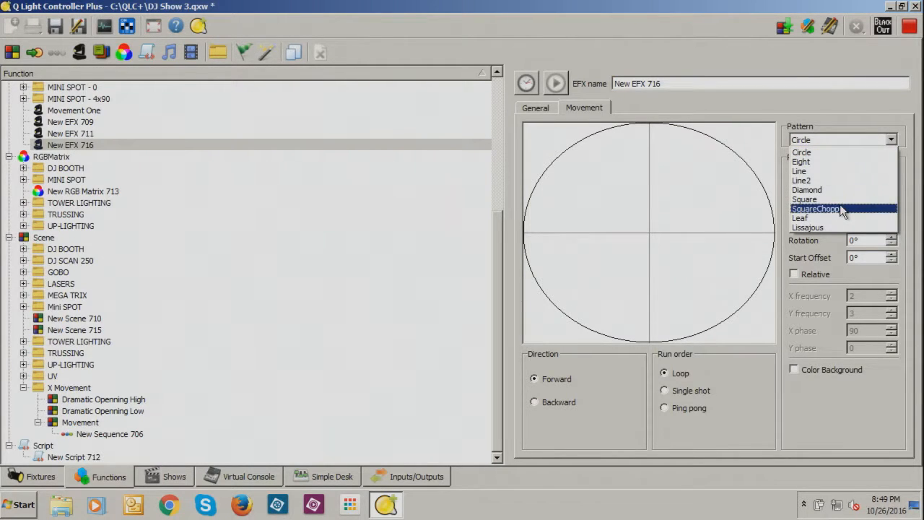
{"action": "left_click", "coordinate": [833, 171]}
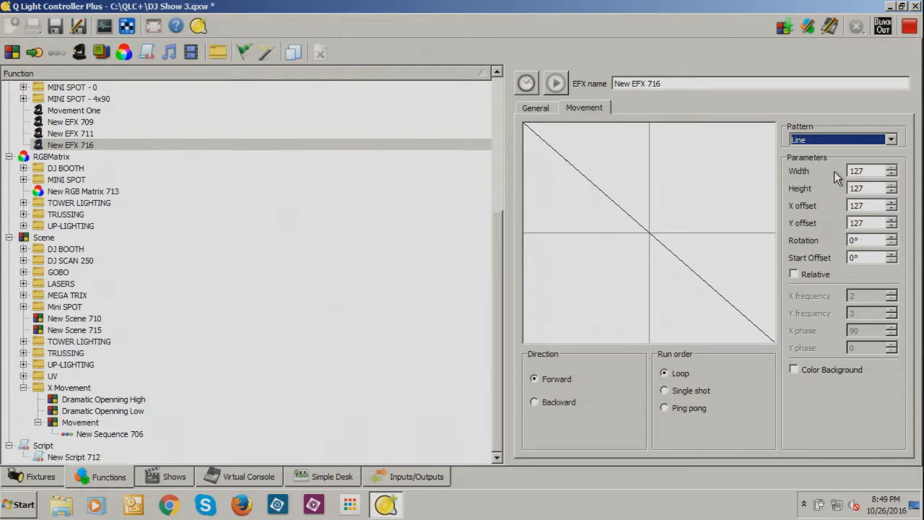
{"action": "left_click", "coordinate": [810, 278]}
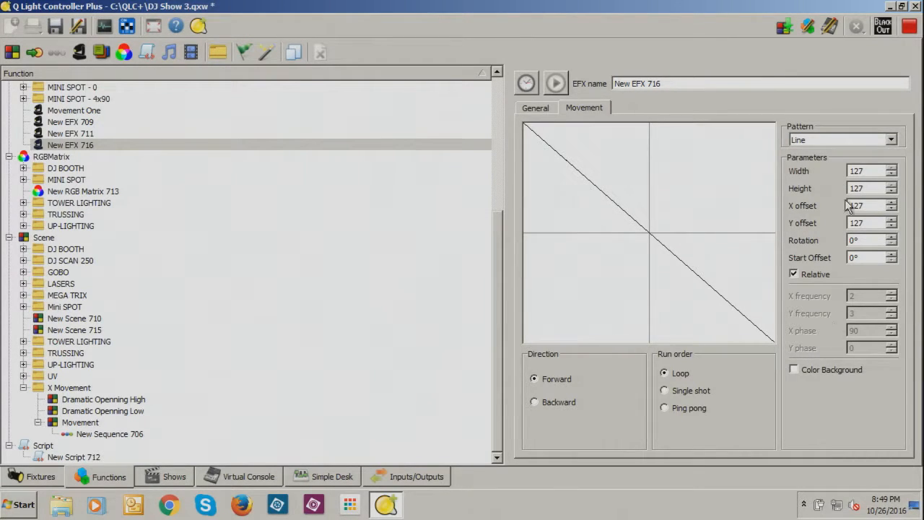
Set the line pattern's rotation to 45° and add Mini Spot #1 to #4 to the EFX
{"action": "left_click", "coordinate": [863, 239]}
{"action": "type", "text": "45"}
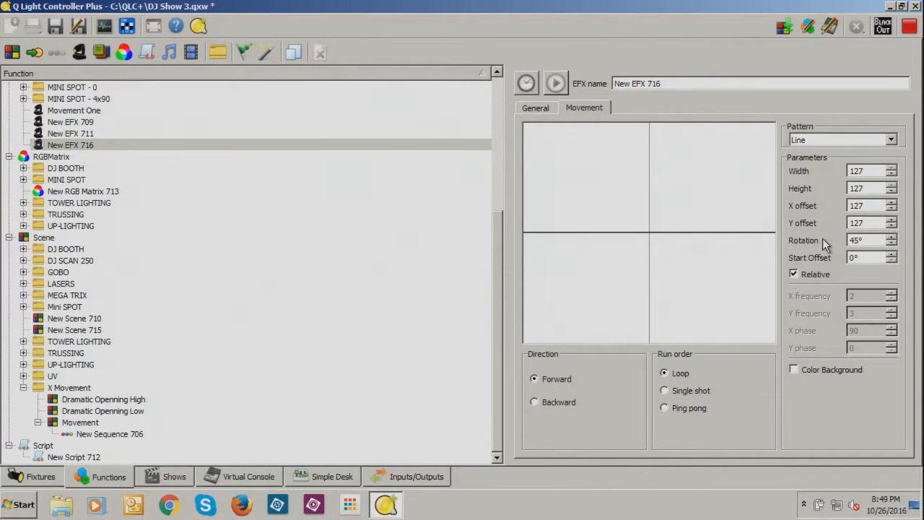
{"action": "left_click", "coordinate": [535, 107]}
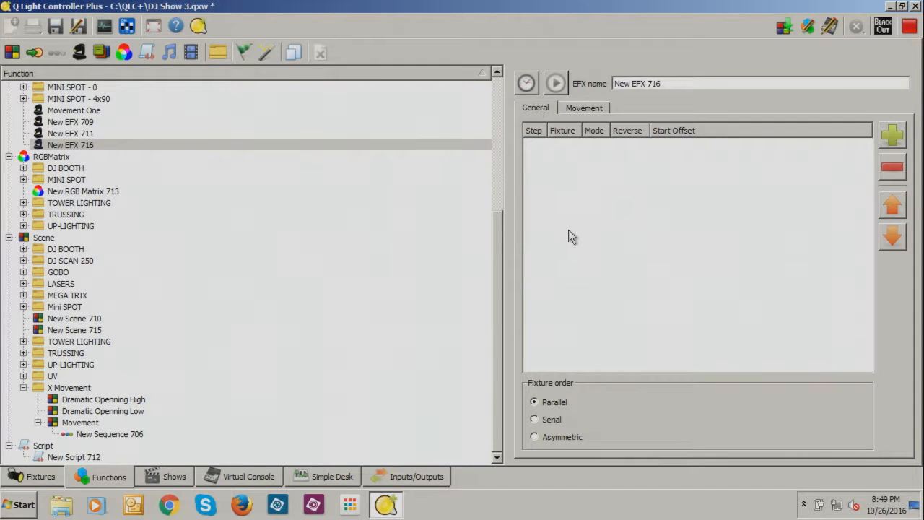
{"action": "left_click", "coordinate": [892, 135]}
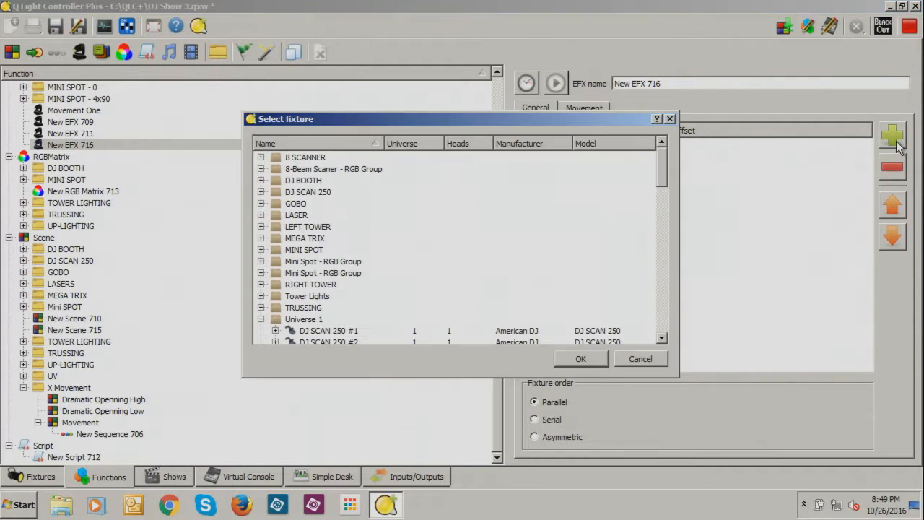
{"action": "left_click", "coordinate": [261, 273]}
{"action": "left_click", "coordinate": [305, 295]}
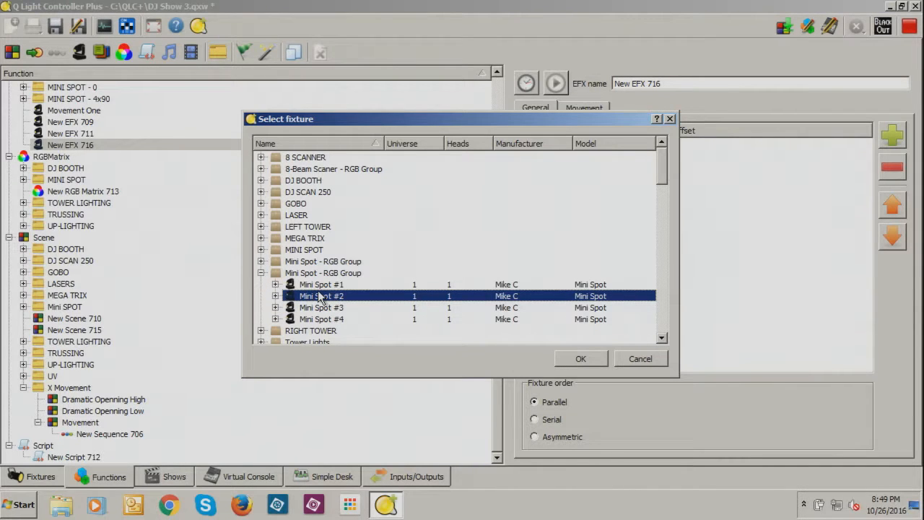
{"action": "left_click", "coordinate": [318, 289]}
{"action": "left_click", "coordinate": [323, 319], "text": "shift"}
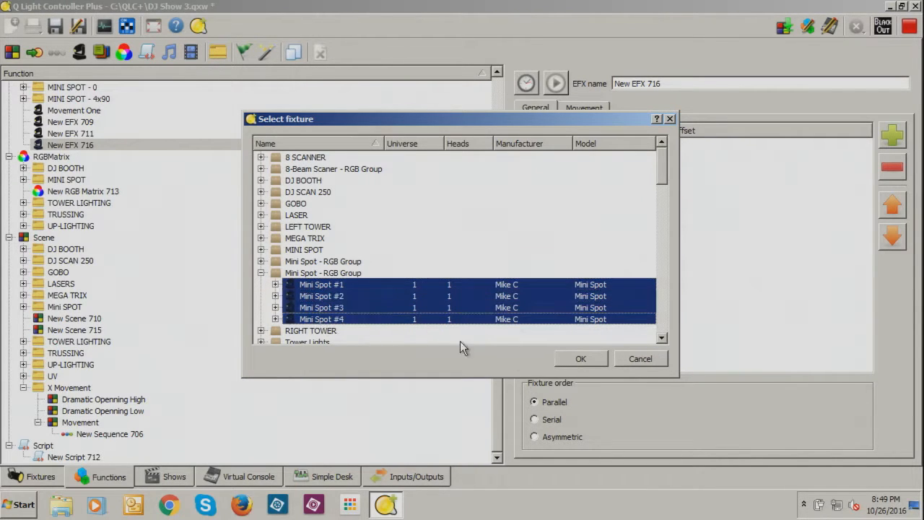
{"action": "left_click", "coordinate": [603, 358]}
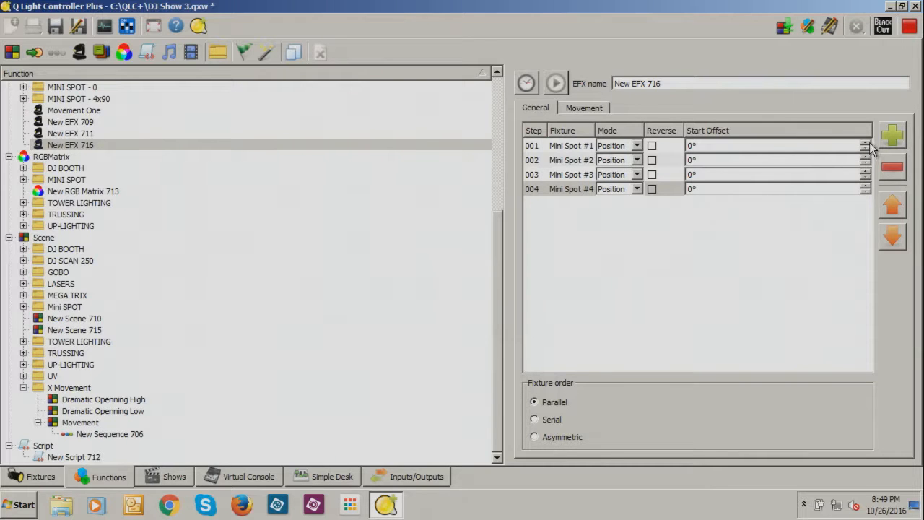
Set the start offsets of Mini Spot #1 to #4 to 60°, 90°, 120° and 150°
{"action": "left_click_drag", "start_coordinate": [825, 146], "coordinate": [645, 147]}
{"action": "type", "text": "20"}
{"action": "left_click_drag", "start_coordinate": [708, 163], "coordinate": [666, 162]}
{"action": "left_click_drag", "start_coordinate": [722, 145], "coordinate": [659, 148]}
{"action": "type", "text": "60"}
{"action": "left_click_drag", "start_coordinate": [724, 160], "coordinate": [614, 162]}
{"action": "type", "text": "90"}
{"action": "left_click_drag", "start_coordinate": [713, 175], "coordinate": [655, 177]}
{"action": "type", "text": "120"}
{"action": "left_click", "coordinate": [733, 189]}
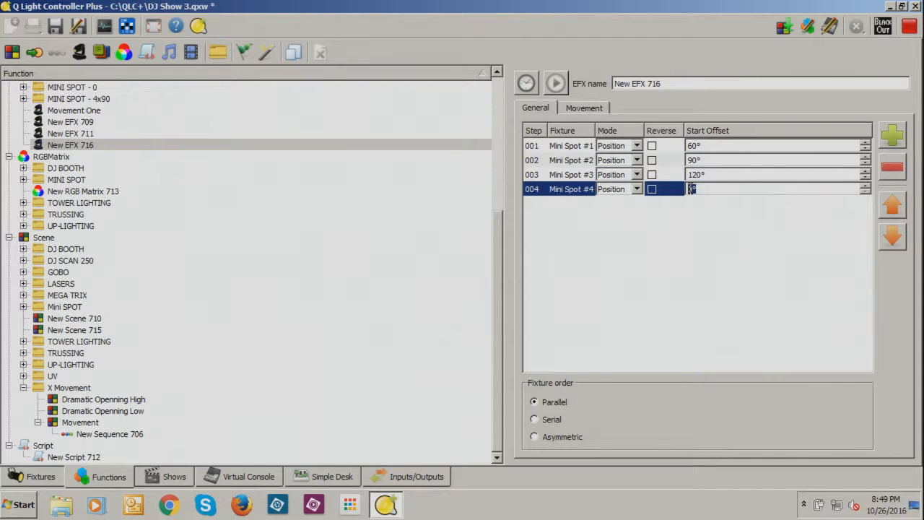
{"action": "type", "text": "150"}
Set the EFX run order to Single shot and make its hold time infinite
{"action": "left_click", "coordinate": [578, 105]}
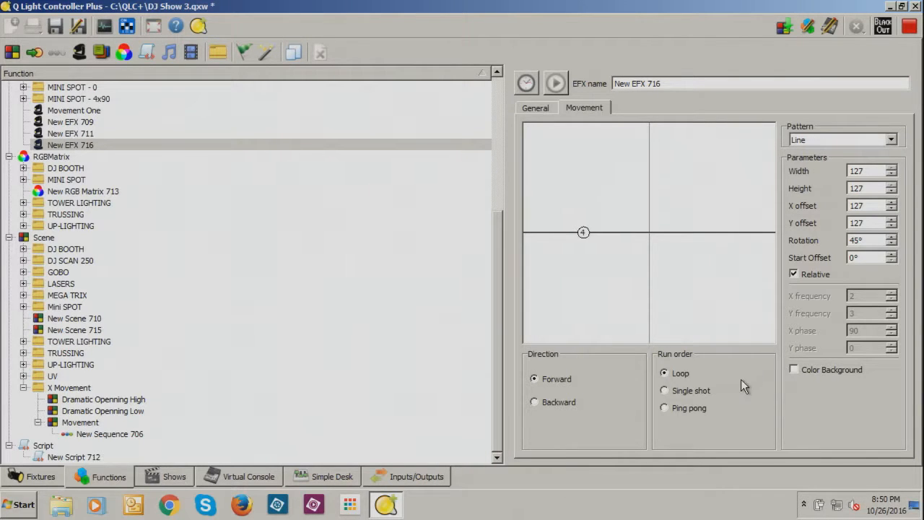
{"action": "left_click", "coordinate": [693, 392]}
{"action": "left_click", "coordinate": [523, 81]}
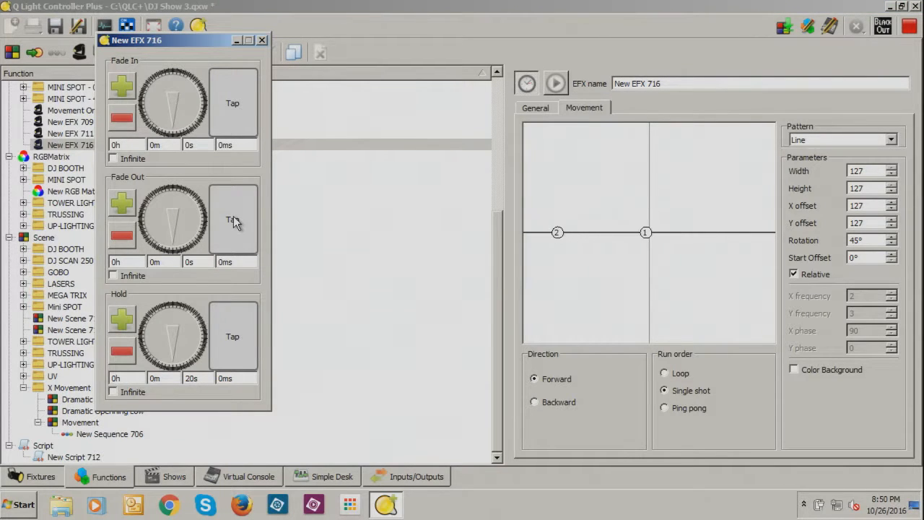
{"action": "left_click", "coordinate": [113, 392]}
{"action": "left_click", "coordinate": [113, 392]}
{"action": "left_click", "coordinate": [113, 391]}
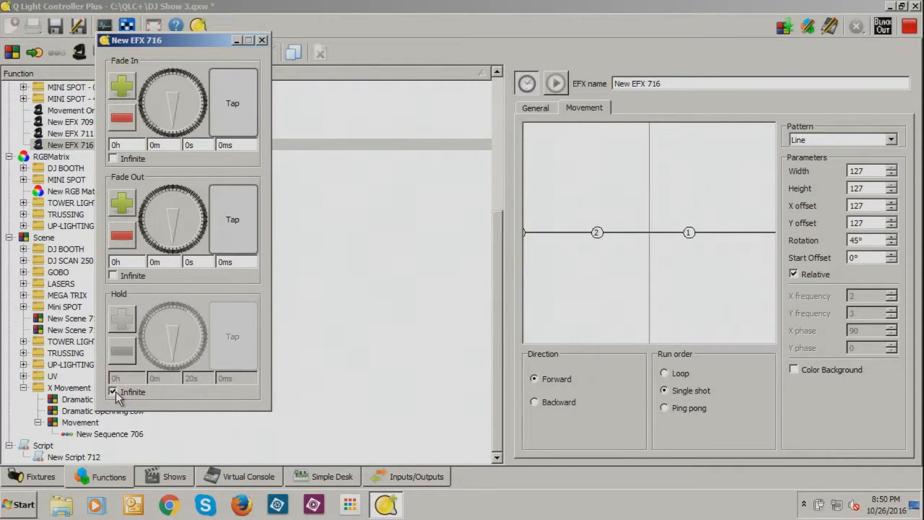
{"action": "left_click", "coordinate": [113, 392]}
{"action": "left_click", "coordinate": [113, 392]}
{"action": "left_click", "coordinate": [113, 392]}
{"action": "left_click", "coordinate": [113, 392]}
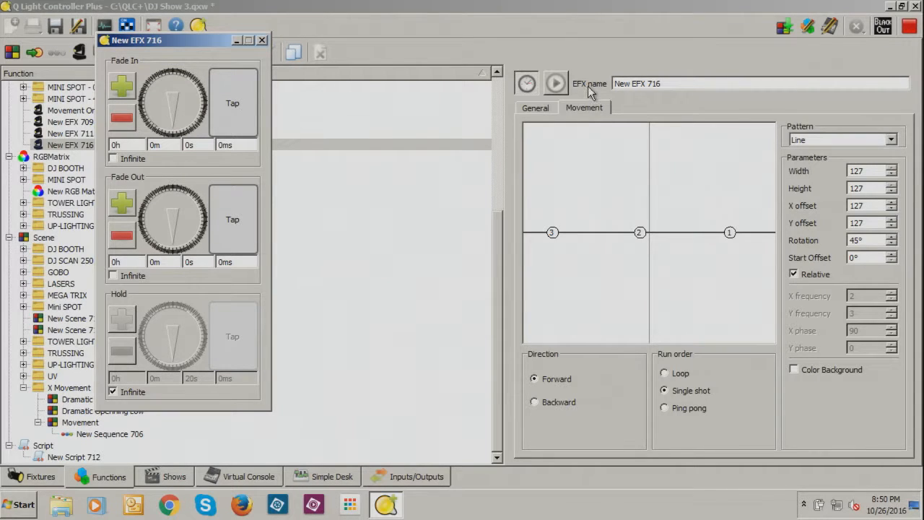
Try start offsets of 40° and 50° for Mini Spot #1 and compare them in the movement preview
{"action": "left_click", "coordinate": [547, 107]}
{"action": "double_click", "coordinate": [707, 149]}
{"action": "type", "text": "40"}
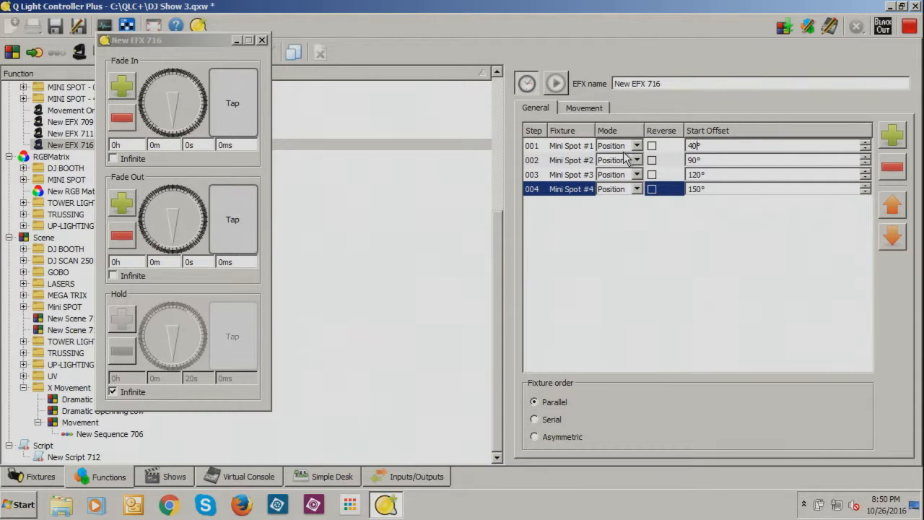
{"action": "left_click", "coordinate": [585, 107]}
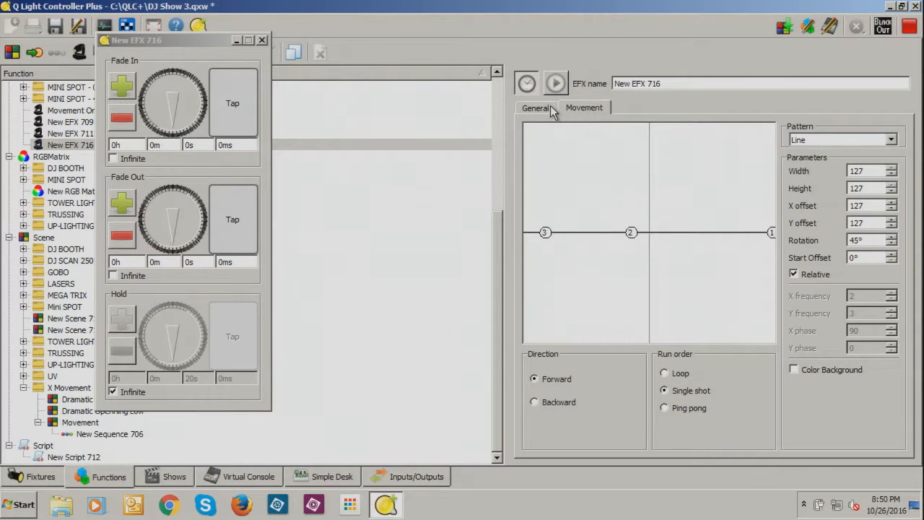
{"action": "left_click", "coordinate": [551, 108]}
{"action": "double_click", "coordinate": [705, 147]}
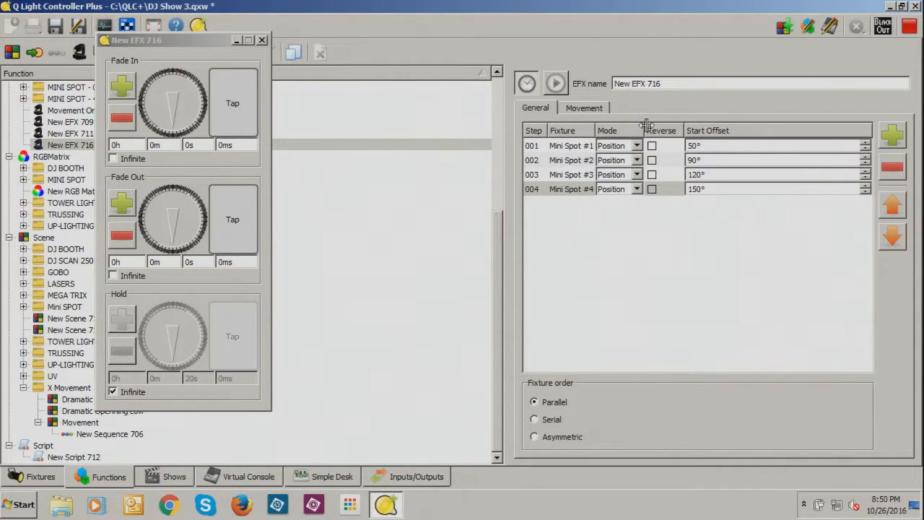
{"action": "left_click", "coordinate": [582, 110]}
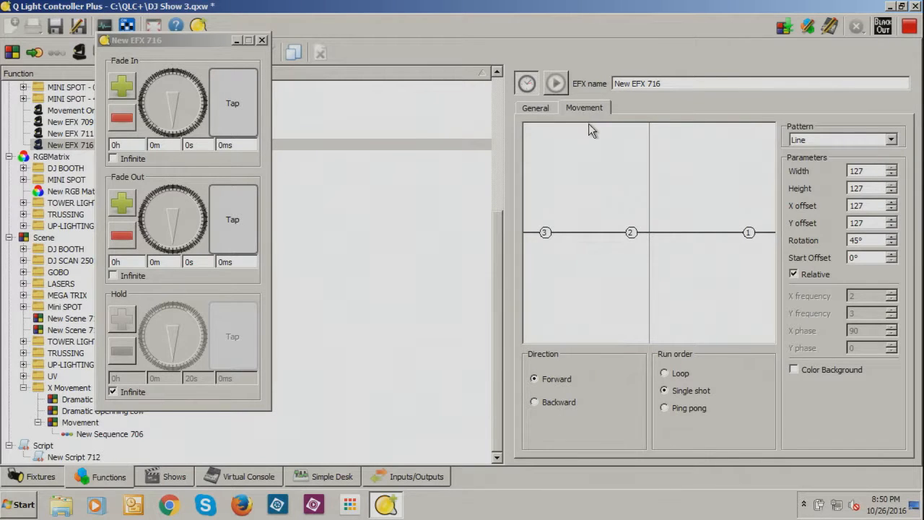
Set Mini Spot #4's start offset to 120° and check the movement preview
{"action": "left_click", "coordinate": [531, 109]}
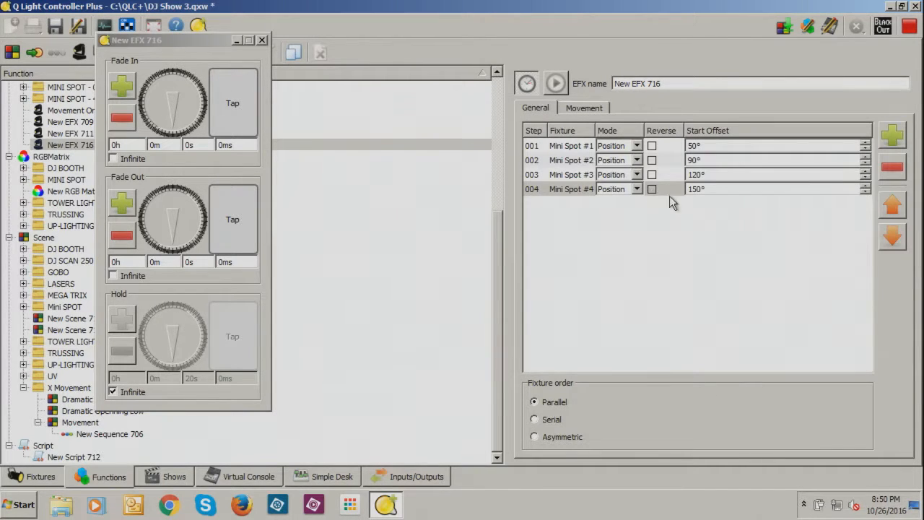
{"action": "left_click", "coordinate": [718, 190]}
{"action": "left_click", "coordinate": [713, 190]}
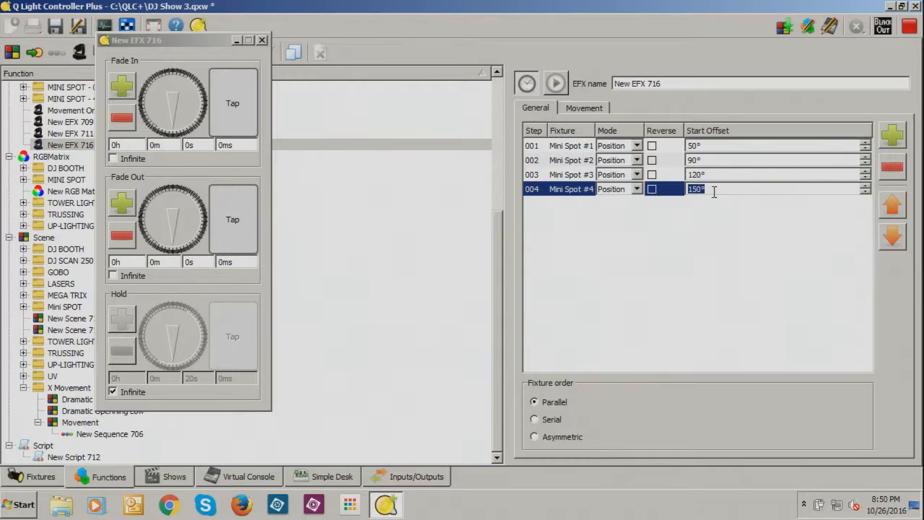
{"action": "left_click", "coordinate": [717, 190]}
{"action": "left_click_drag", "start_coordinate": [719, 189], "coordinate": [683, 190]}
{"action": "type", "text": "1"}
{"action": "left_click", "coordinate": [596, 108]}
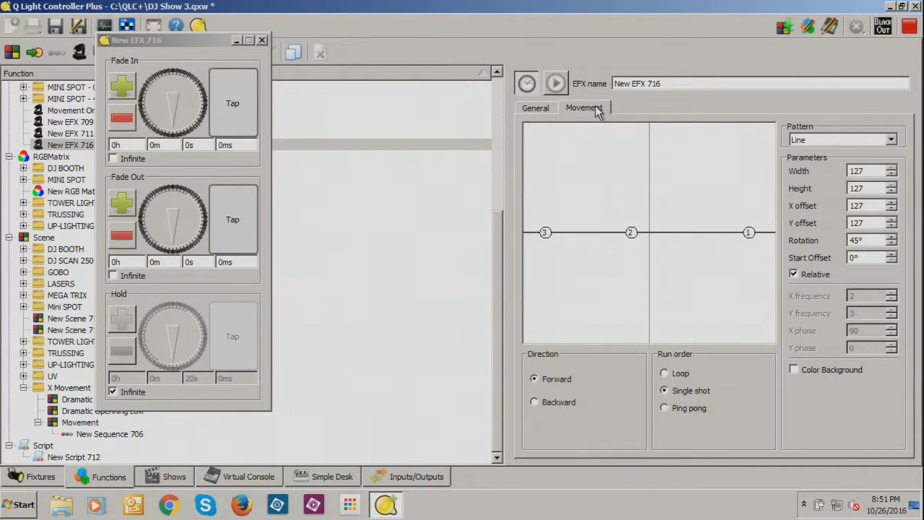
{"action": "left_click", "coordinate": [536, 109]}
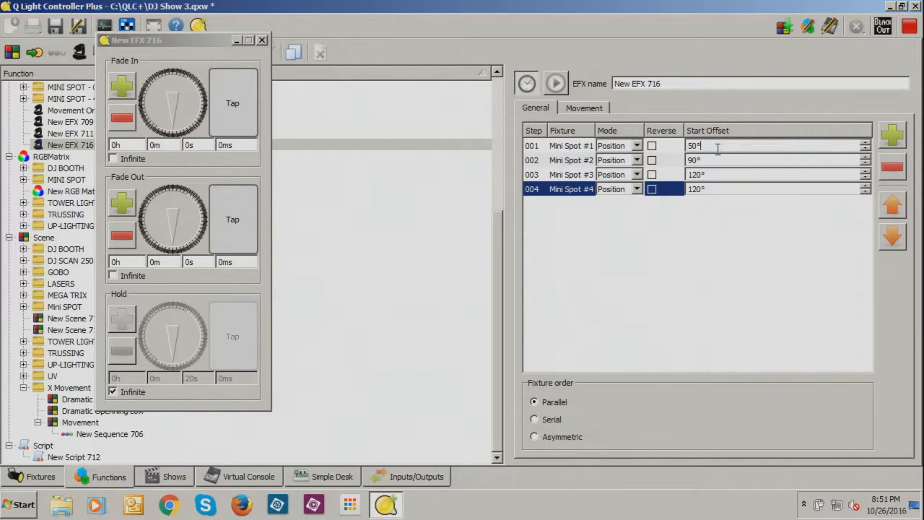
{"action": "left_click", "coordinate": [787, 148]}
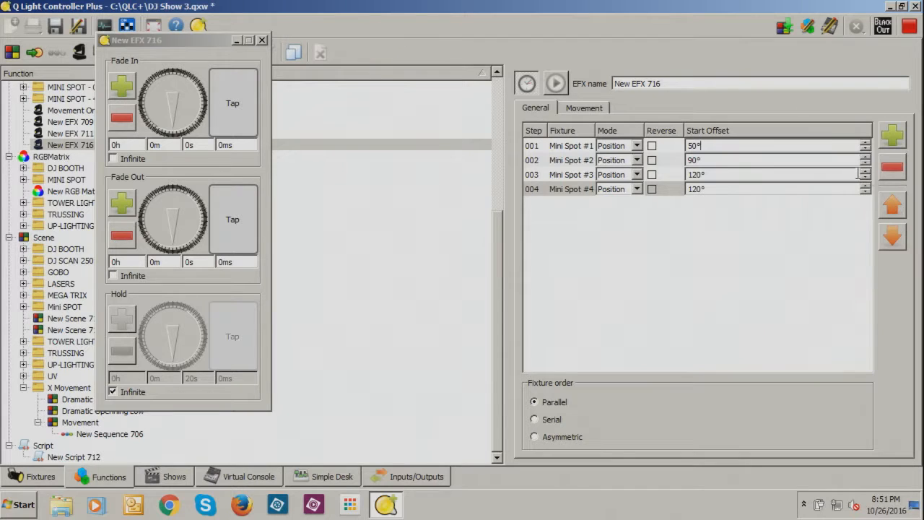
Set the overall start offset of the line pattern to 30°
{"action": "left_click", "coordinate": [586, 109]}
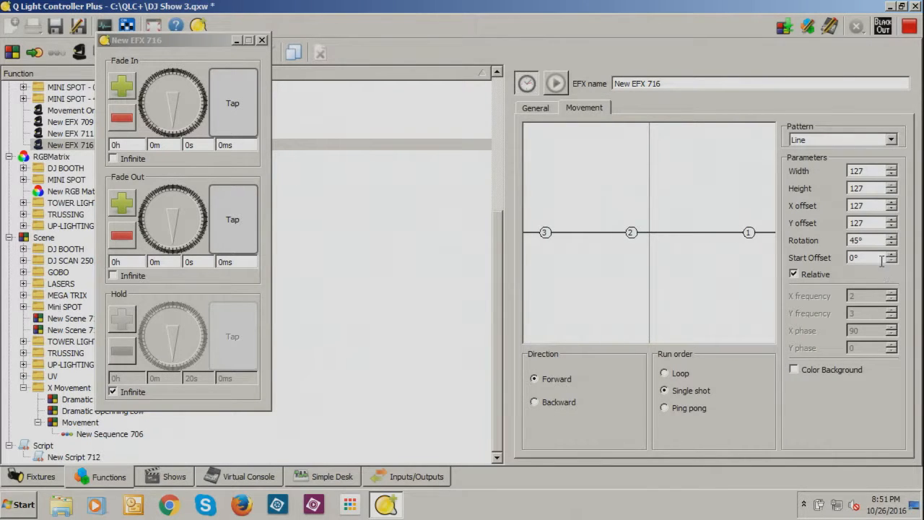
{"action": "left_click_drag", "start_coordinate": [879, 256], "coordinate": [825, 264]}
{"action": "type", "text": "30"}
{"action": "key", "text": "Return"}
Reset the start offsets of all four Mini Spots to 0° and check the movement preview
{"action": "left_click", "coordinate": [540, 109]}
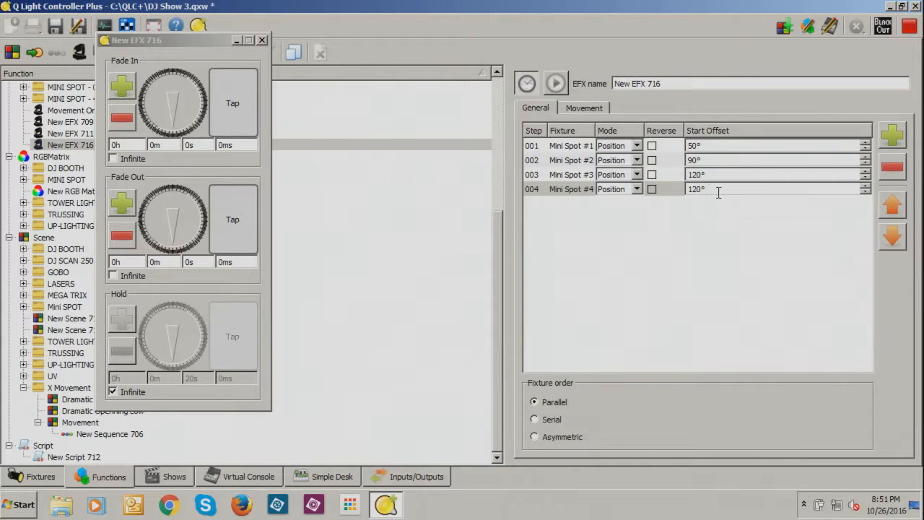
{"action": "left_click", "coordinate": [638, 192]}
{"action": "type", "text": "0"}
{"action": "left_click_drag", "start_coordinate": [722, 174], "coordinate": [689, 146]}
{"action": "type", "text": "000"}
{"action": "left_click", "coordinate": [574, 106]}
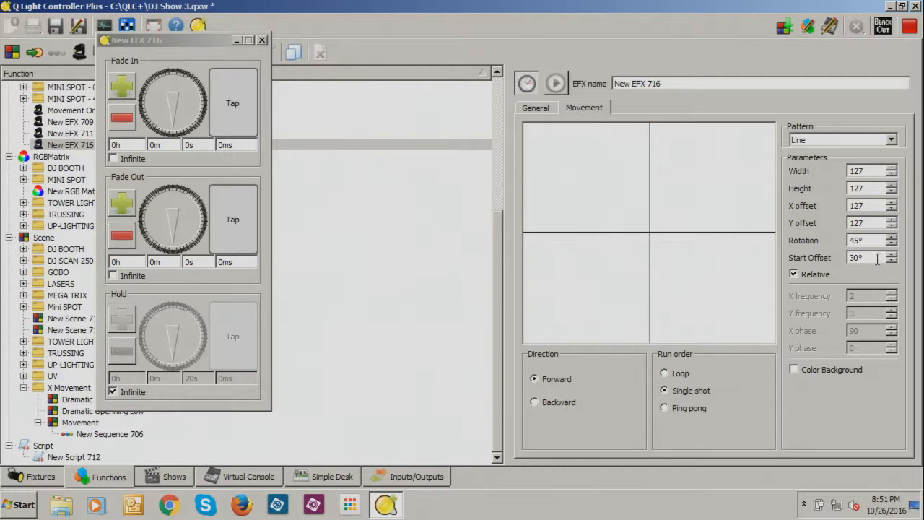
Turn off the infinite hold and set the line pattern's overall start offset to 0°
{"action": "left_click", "coordinate": [828, 280]}
{"action": "left_click", "coordinate": [113, 391]}
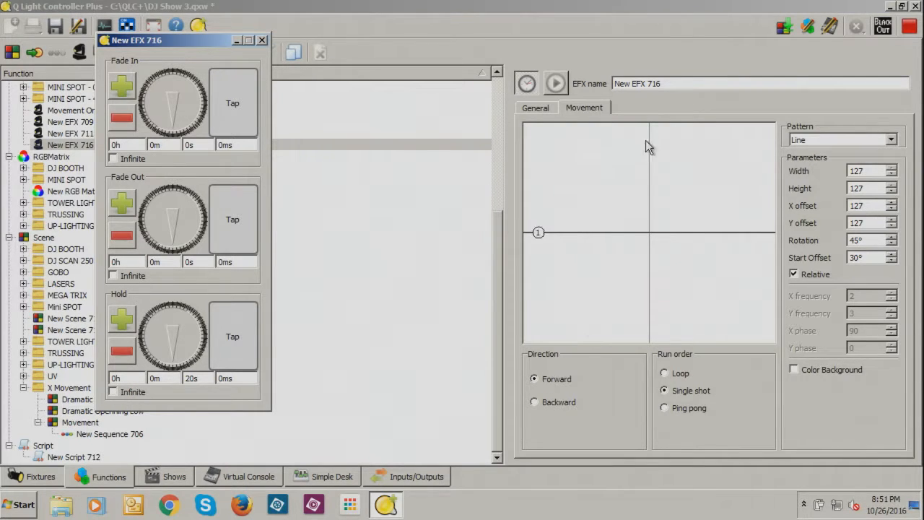
{"action": "left_click", "coordinate": [893, 261]}
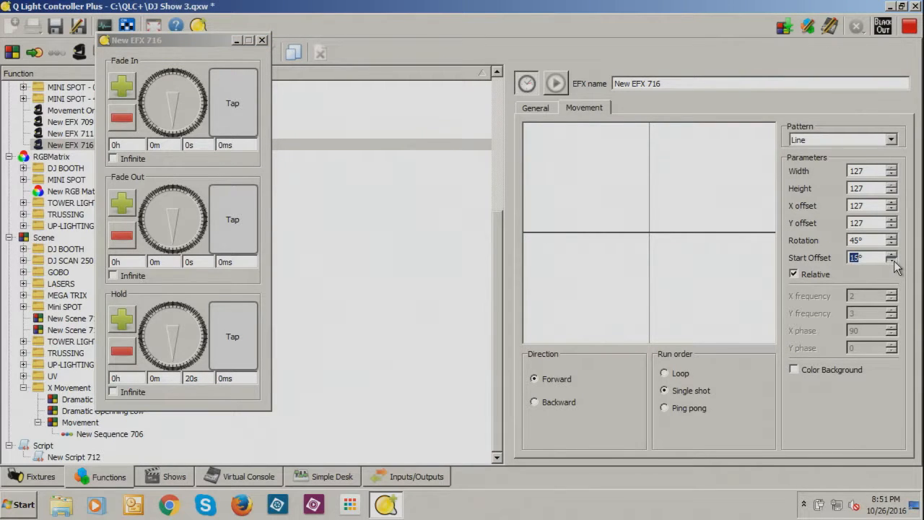
{"action": "left_click_drag", "start_coordinate": [873, 261], "coordinate": [818, 262]}
{"action": "type", "text": "0"}
{"action": "left_click", "coordinate": [870, 238]}
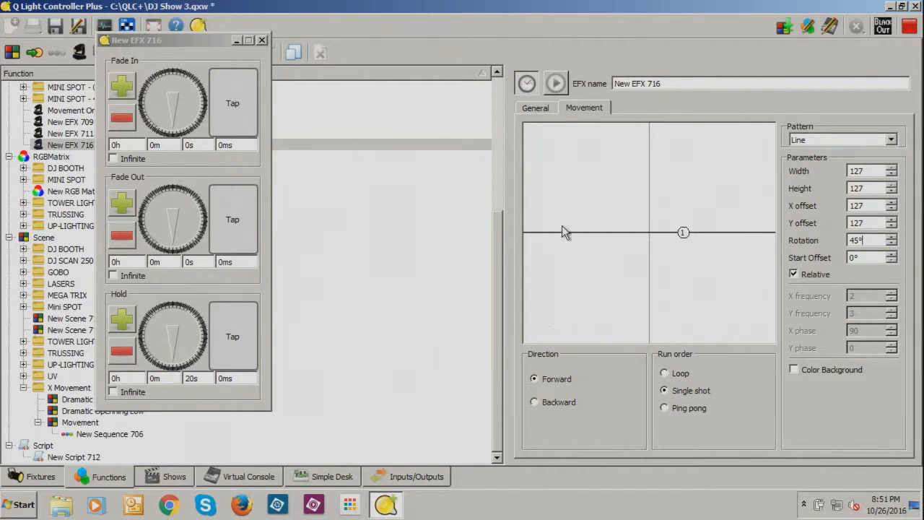
Set the start offsets of Mini Spot #2, #3 and #4 to 15°, 30° and 45° and check the movement preview
{"action": "left_click", "coordinate": [546, 105]}
{"action": "double_click", "coordinate": [693, 145]}
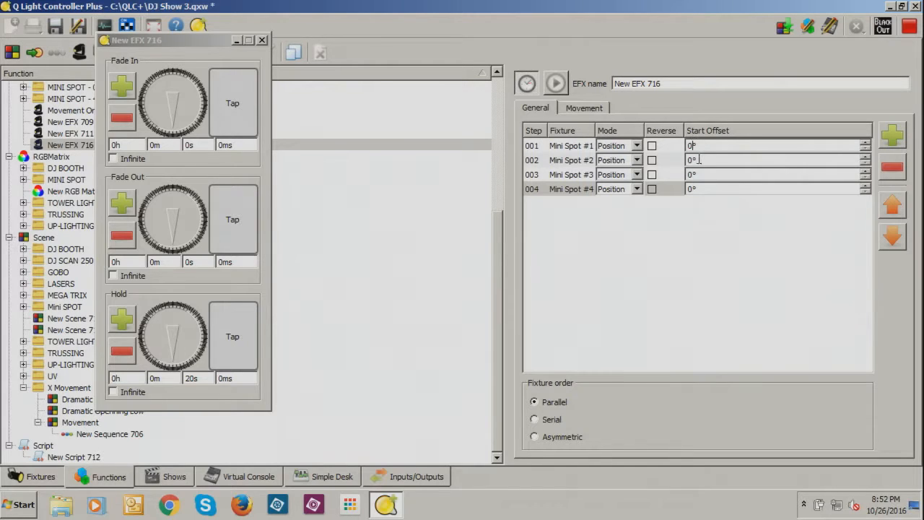
{"action": "double_click", "coordinate": [699, 161]}
{"action": "type", "text": "15"}
{"action": "double_click", "coordinate": [722, 175]}
{"action": "type", "text": "3"}
{"action": "double_click", "coordinate": [689, 190]}
{"action": "type", "text": "45"}
{"action": "left_click", "coordinate": [590, 109]}
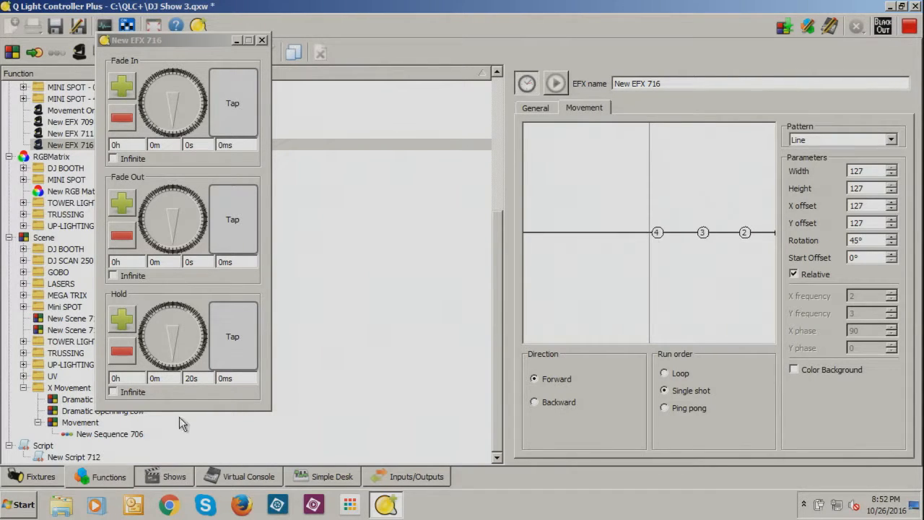
Make the EFX hold time infinite and reduce the height of the speed window
{"action": "left_click", "coordinate": [113, 392]}
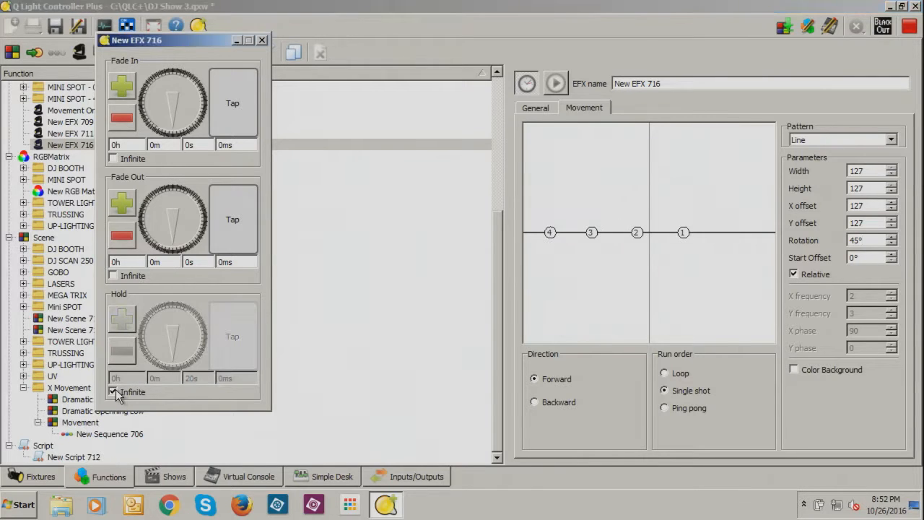
{"action": "left_click", "coordinate": [114, 391]}
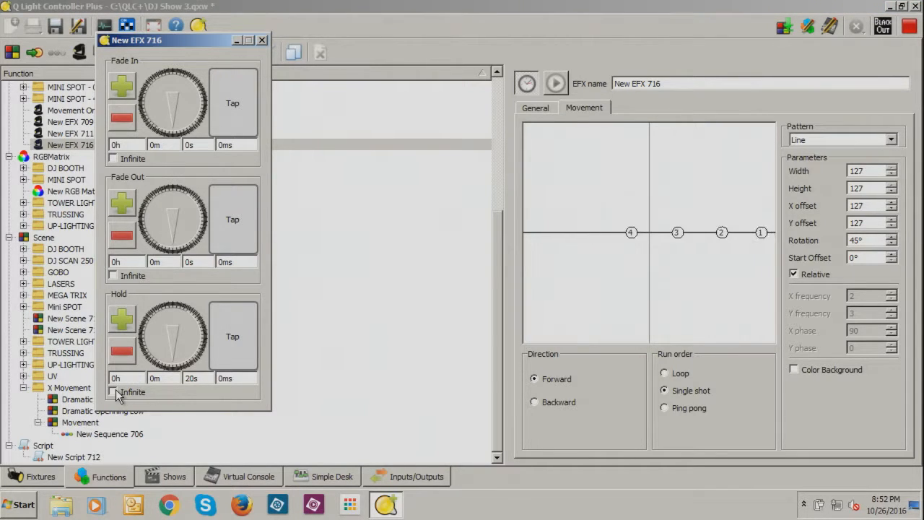
{"action": "left_click", "coordinate": [114, 391]}
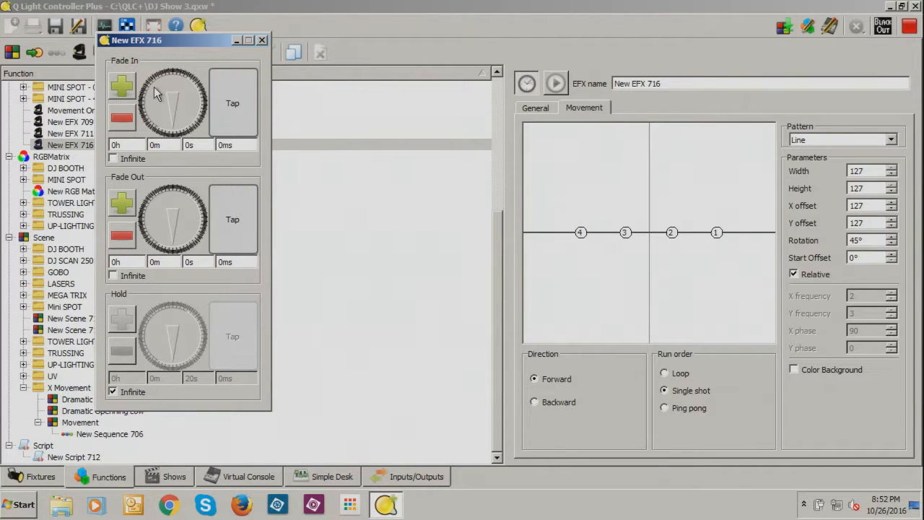
{"action": "left_click_drag", "start_coordinate": [195, 33], "coordinate": [196, 78]}
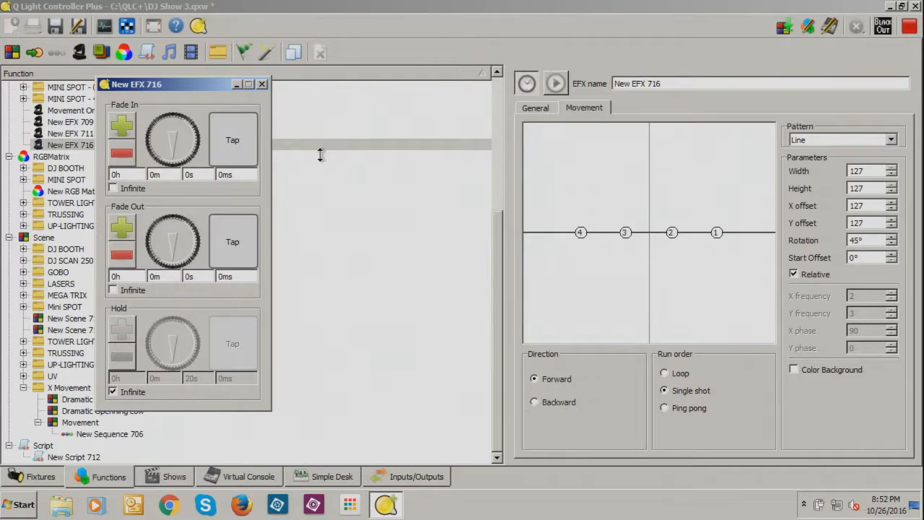
Select Mini Spot #1 to #4 together in the EFX's fixture list
{"action": "left_click", "coordinate": [537, 109]}
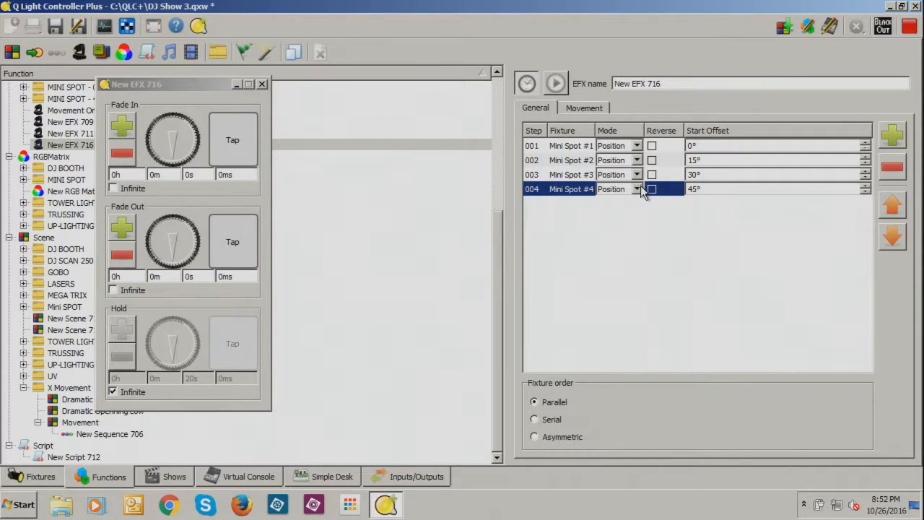
{"action": "left_click", "coordinate": [554, 146]}
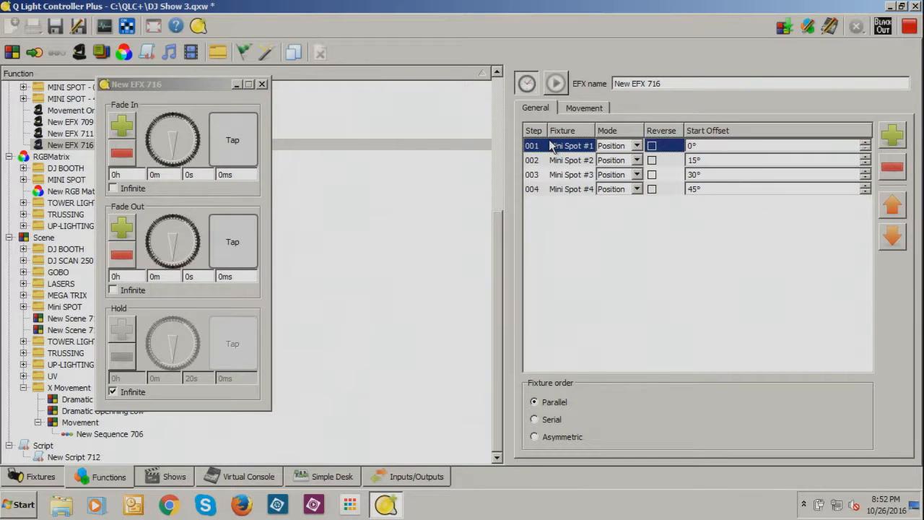
{"action": "left_click", "coordinate": [578, 189], "text": "shift"}
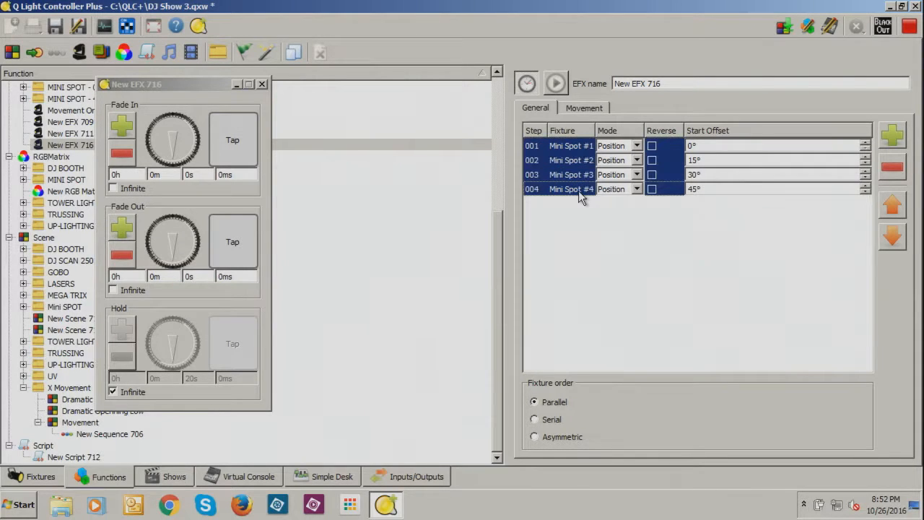